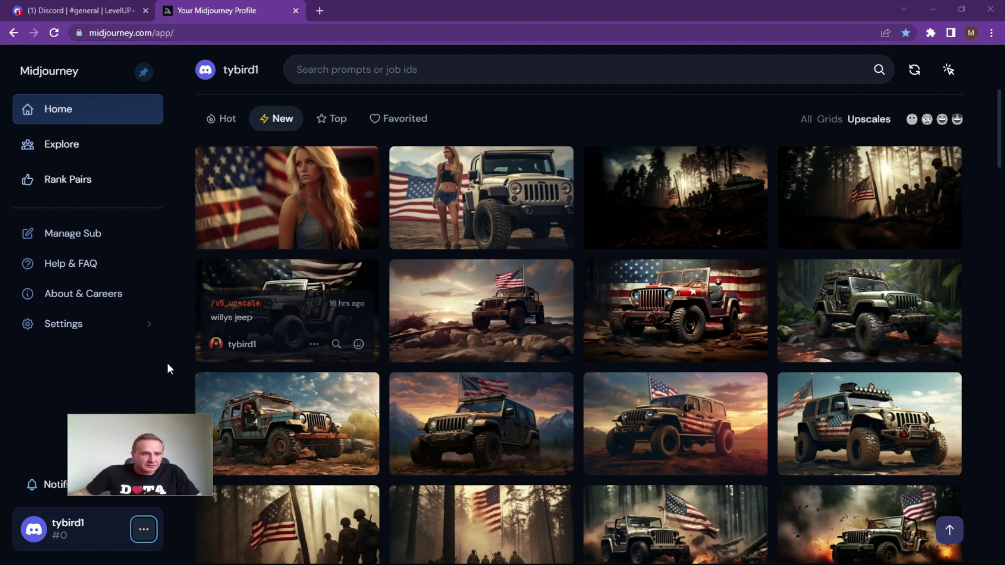
# - In Discord's #general, scroll past the flag and Statue of Liberty upscales to their 2:3 blend grid
pyautogui.click(106, 10)
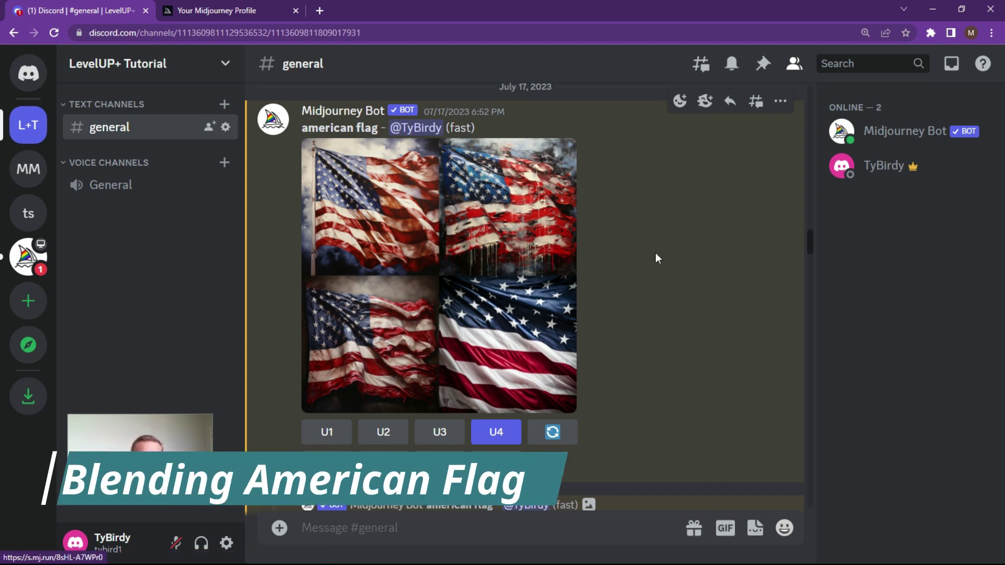
pyautogui.scroll(-4, 649, 236)
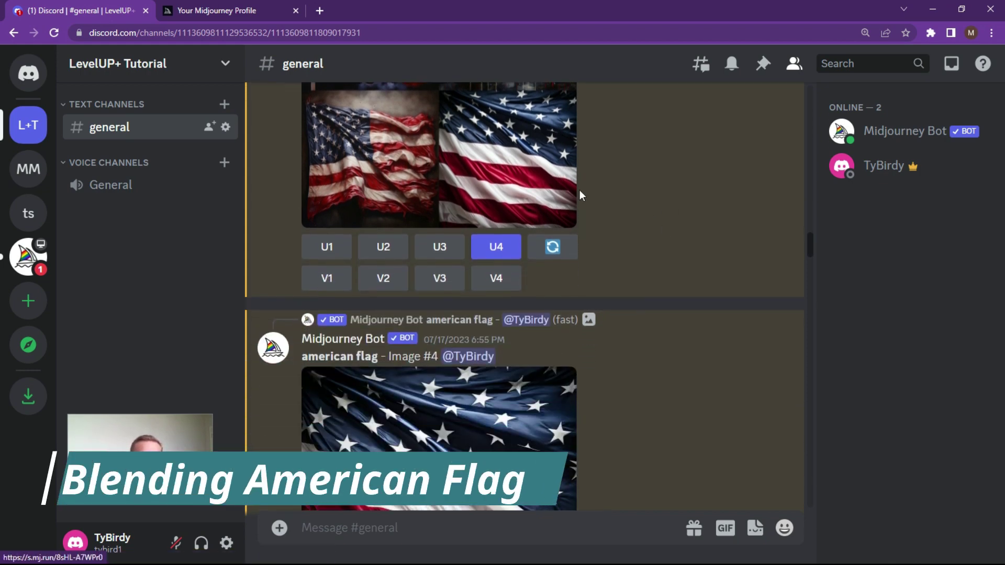
pyautogui.scroll(-4, 663, 205)
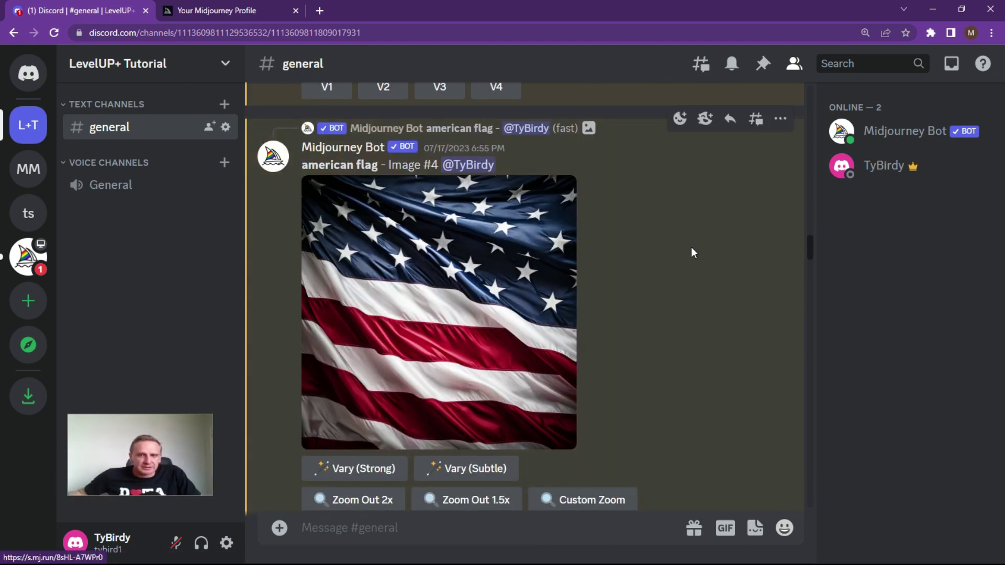
pyautogui.scroll(-5, 691, 247)
pyautogui.scroll(-4, 698, 225)
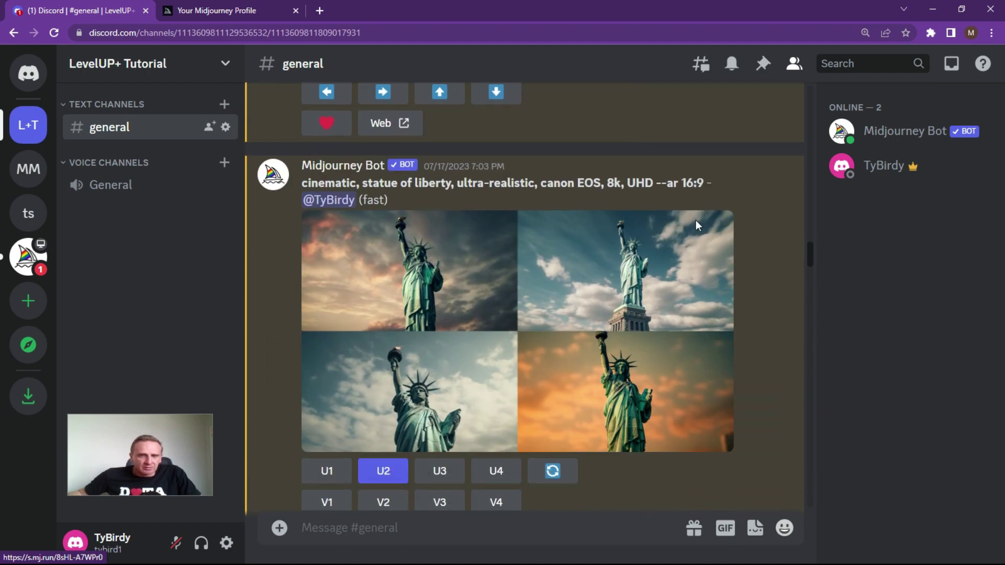
pyautogui.scroll(-1, 696, 246)
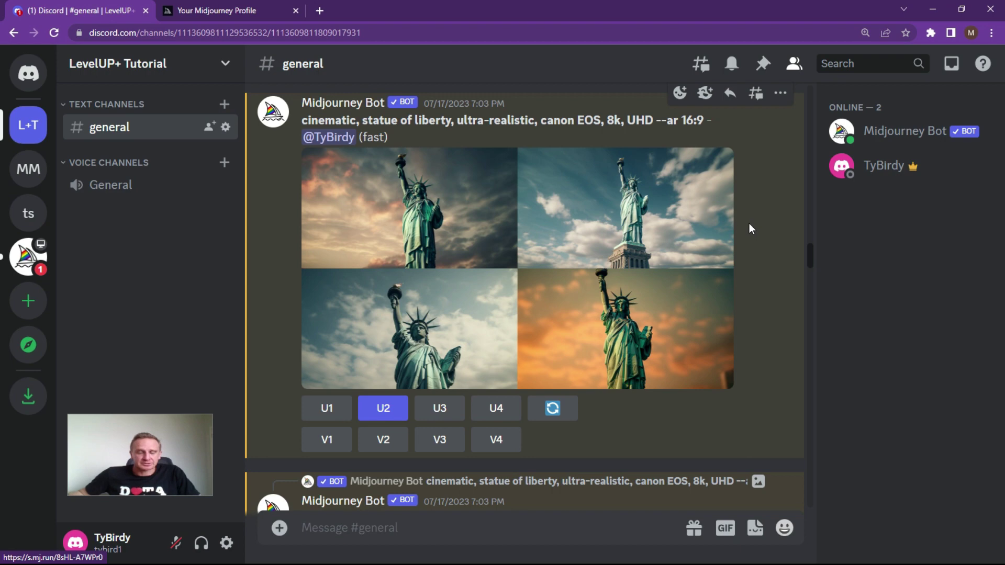
pyautogui.scroll(-3, 749, 223)
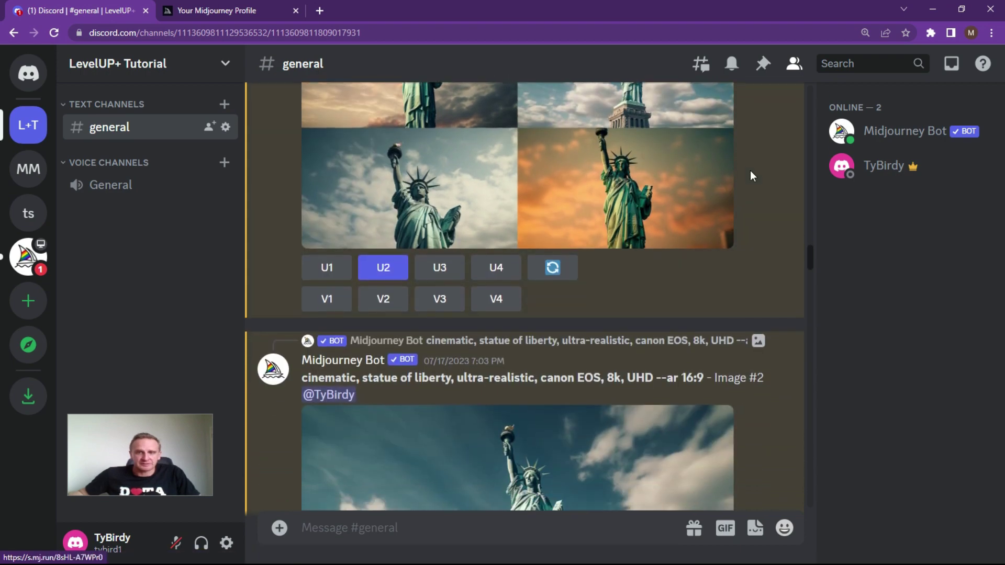
pyautogui.scroll(-6, 749, 170)
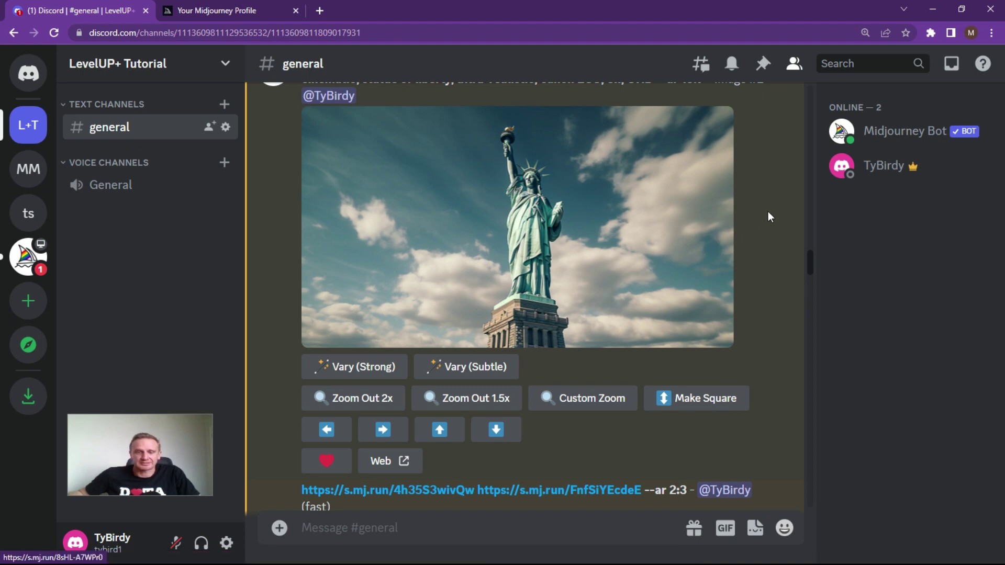
pyautogui.scroll(-4, 767, 211)
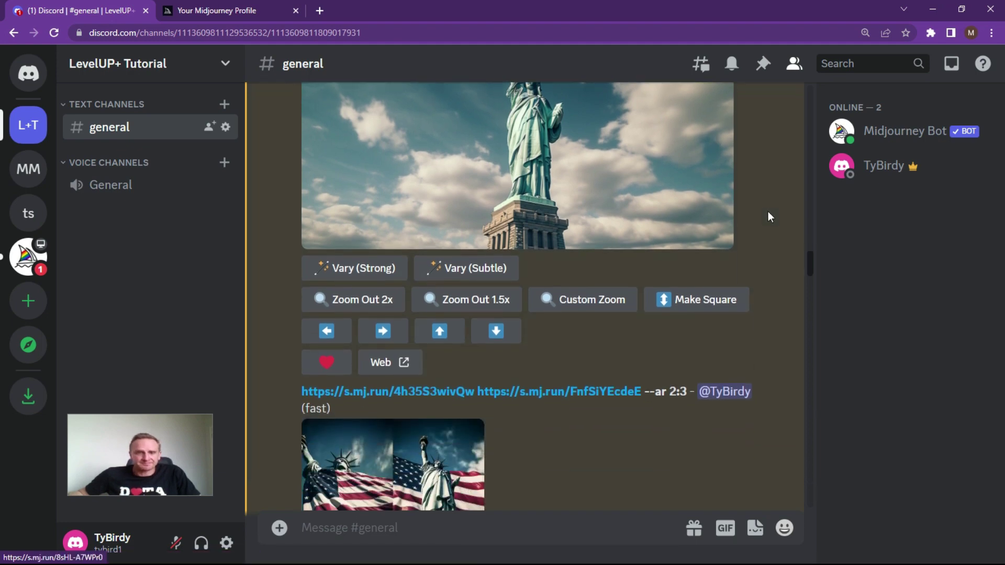
pyautogui.scroll(-3, 768, 211)
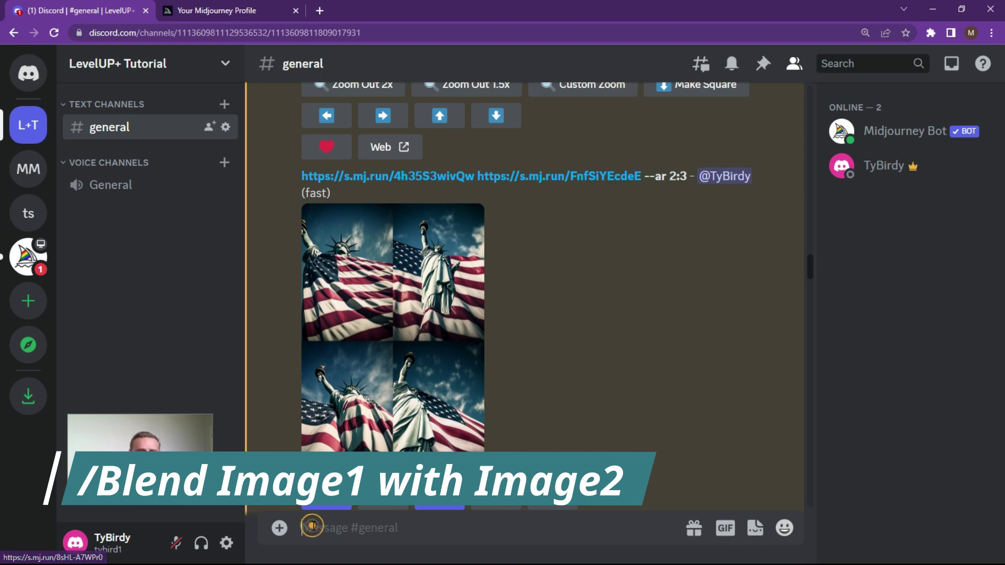
pyautogui.write('/b')
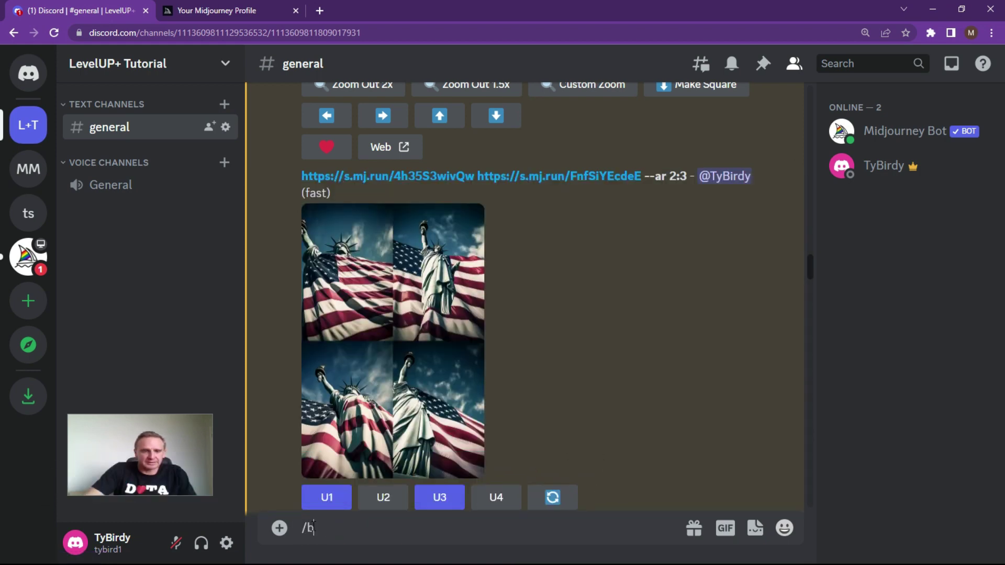
pyautogui.write('lend')
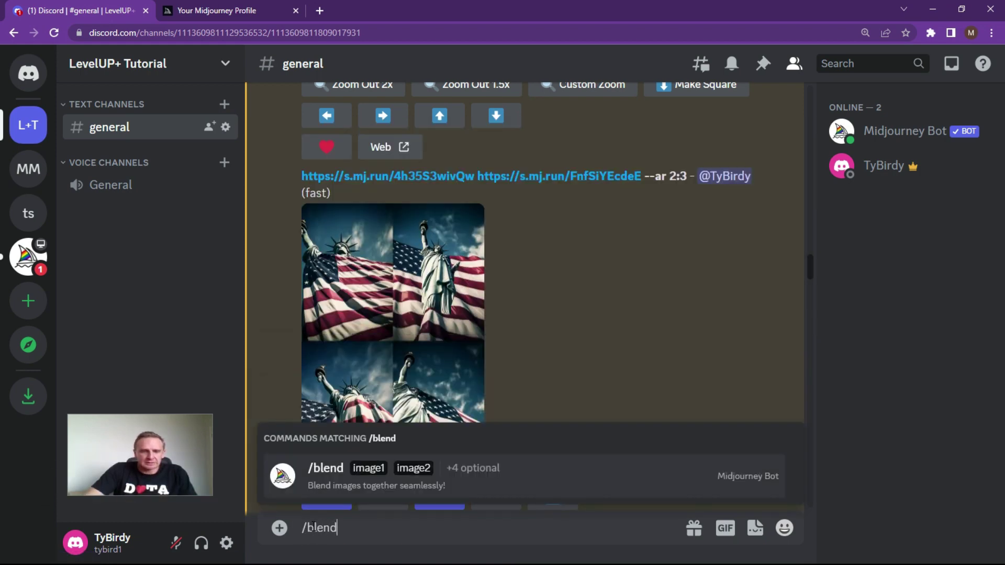
pyautogui.press('Return')
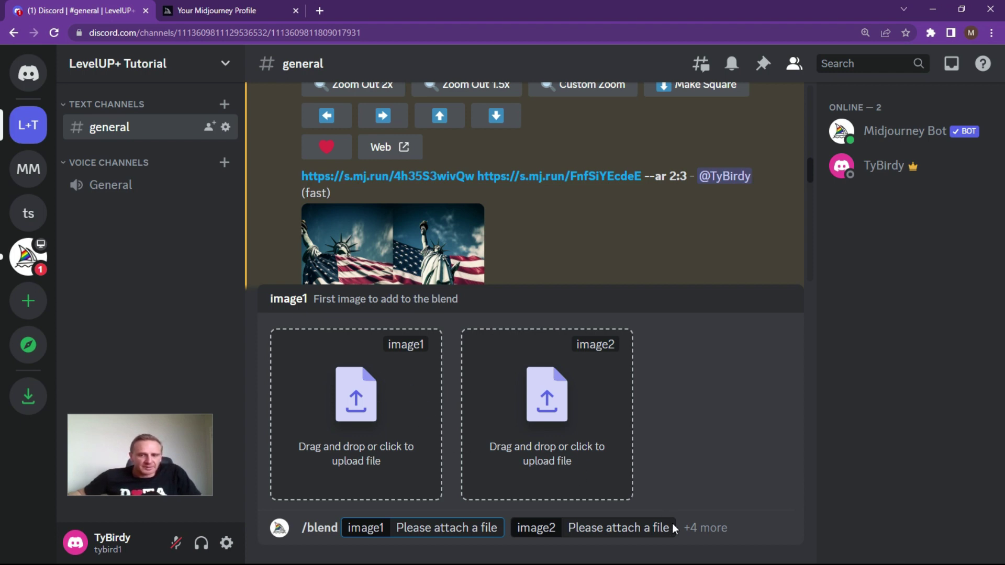
pyautogui.click(686, 528)
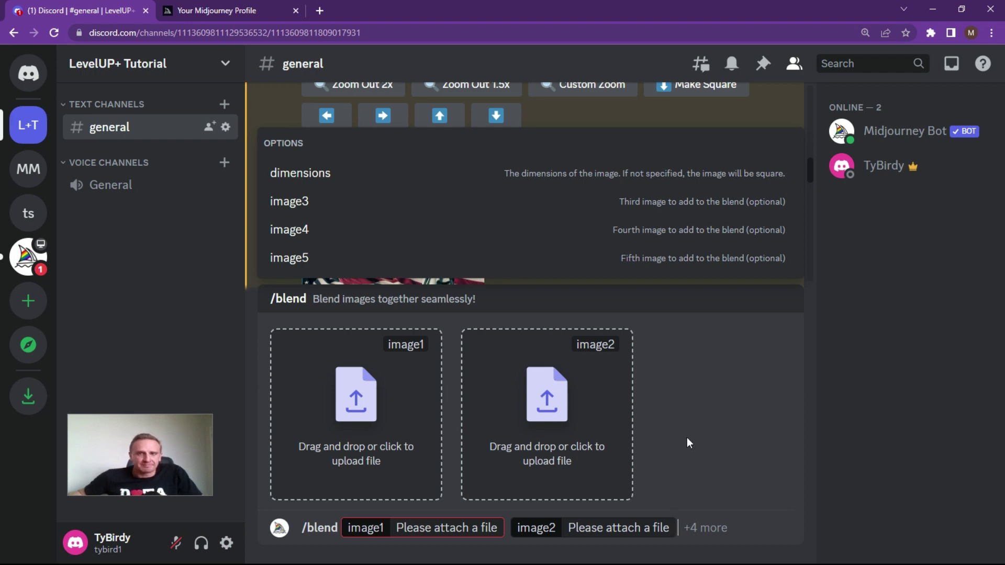
pyautogui.click(293, 201)
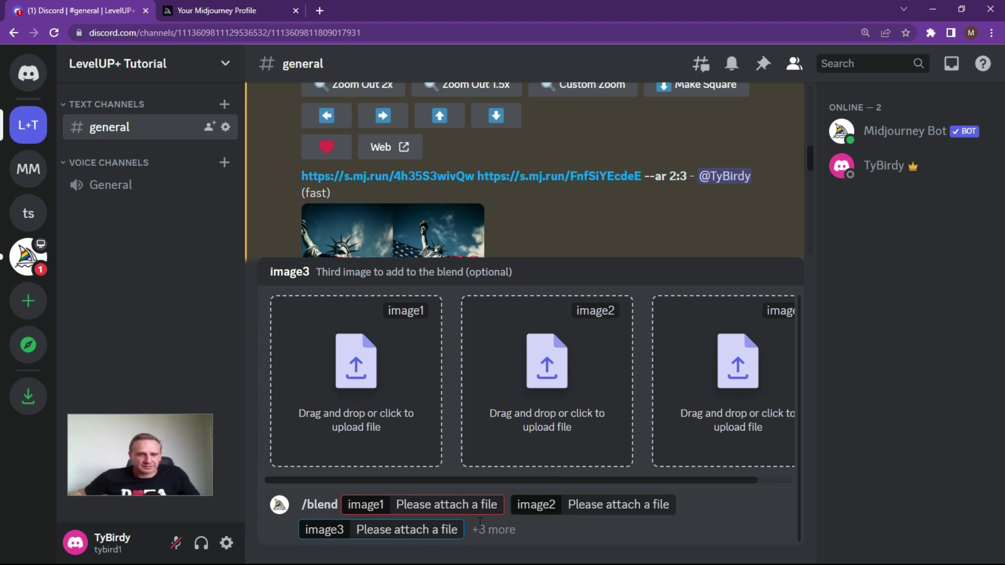
pyautogui.click(465, 530)
pyautogui.press('BackSpace')
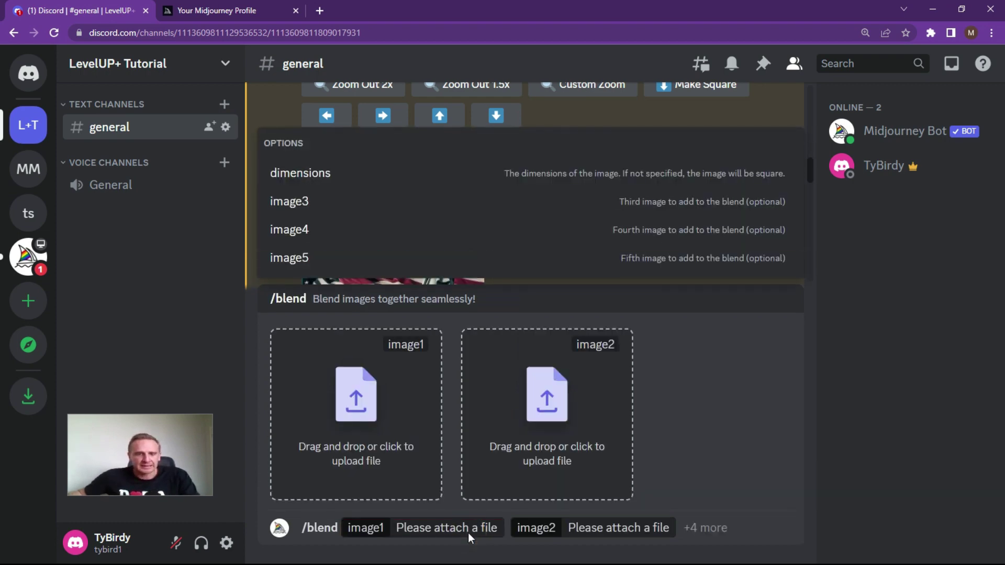
pyautogui.press('BackSpace')
pyautogui.press('BackSpace')
pyautogui.press('BackSpace')
pyautogui.press('BackSpace')
pyautogui.press('BackSpace')
pyautogui.press('BackSpace')
pyautogui.press('BackSpace')
pyautogui.press('BackSpace')
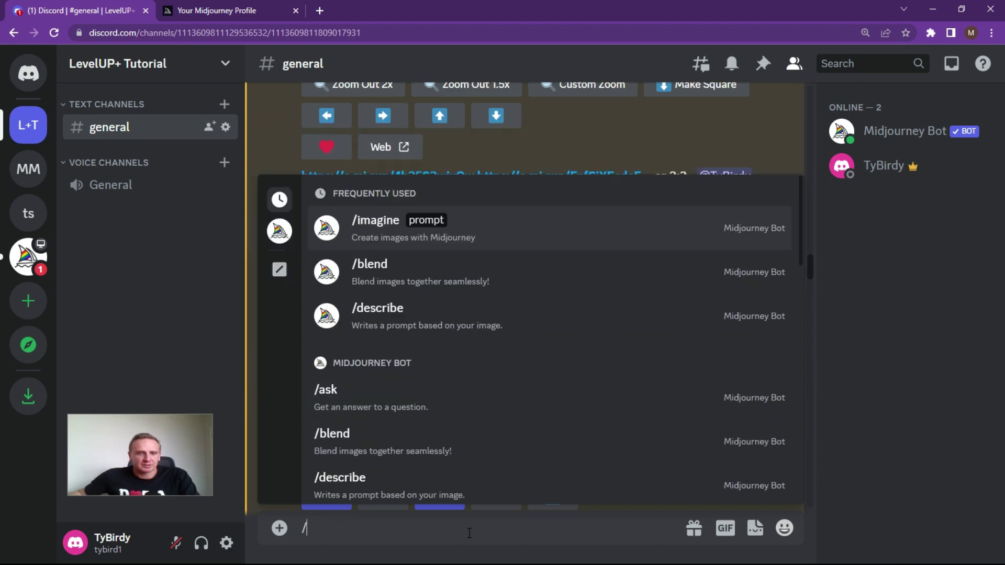
pyautogui.press('BackSpace')
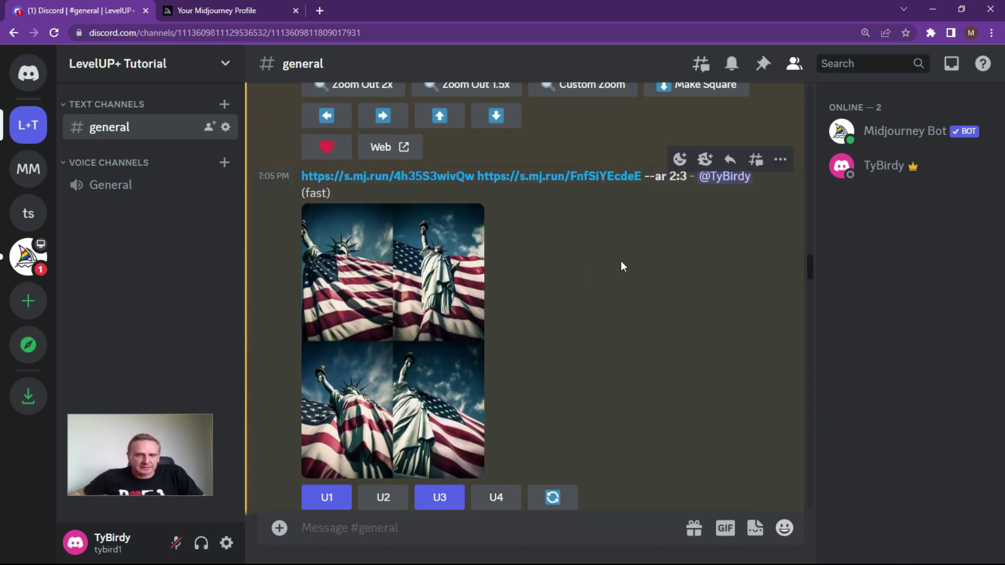
# - View the Statue of Liberty source image full size, then enlarge the statue-and-flag blend grid
pyautogui.click(391, 176)
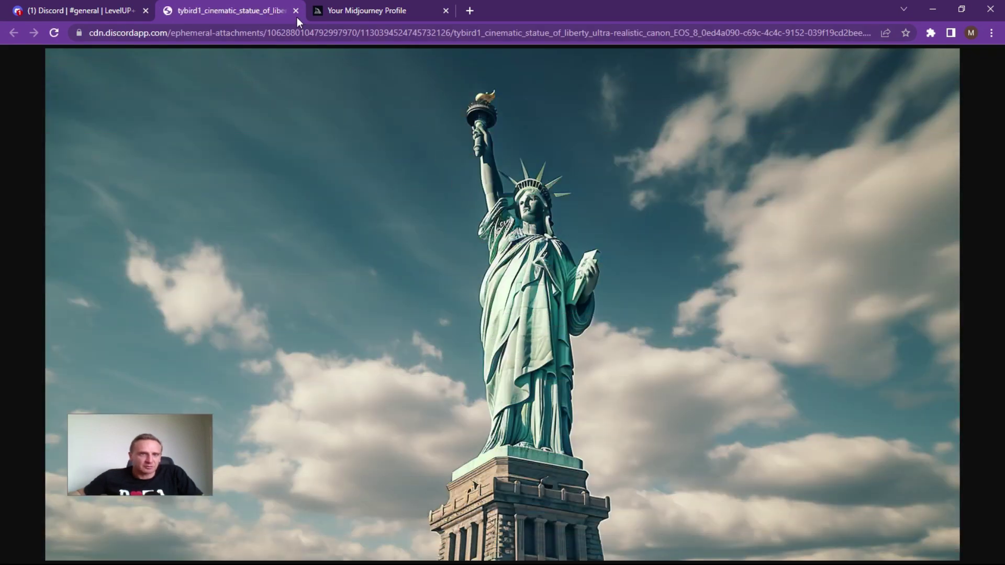
pyautogui.click(296, 11)
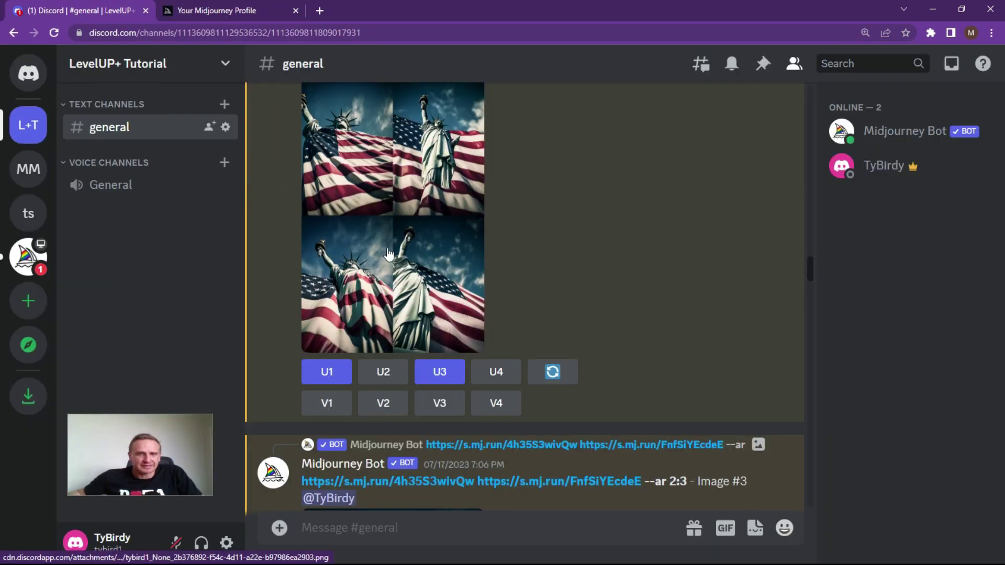
pyautogui.click(416, 222)
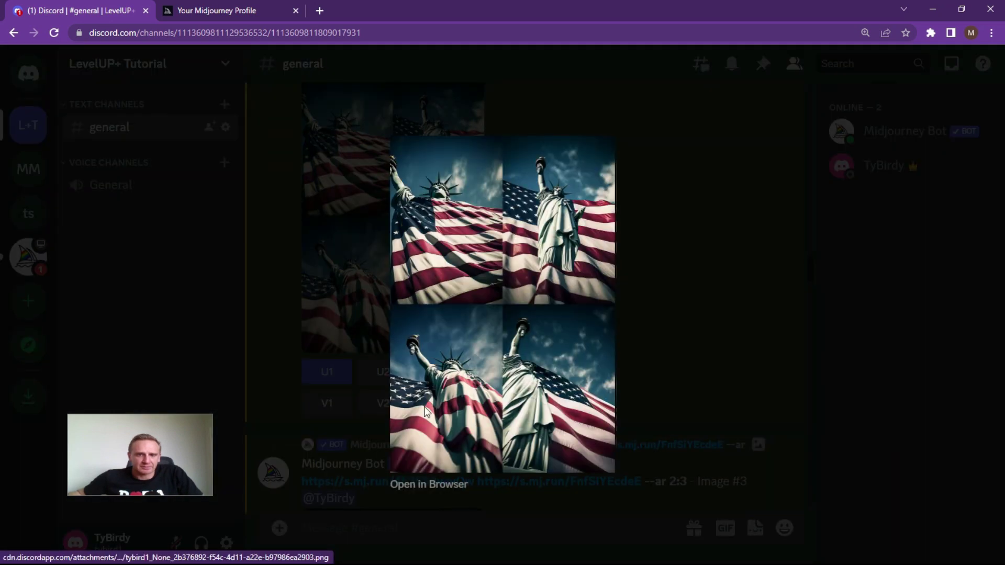
pyautogui.click(707, 235)
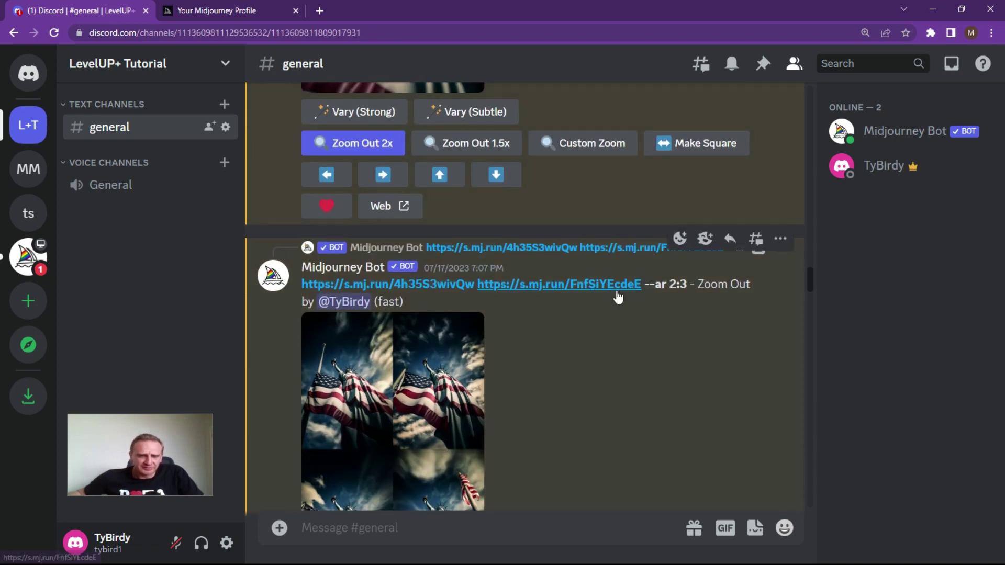
# - Scroll down past the zoomed-out waving-flag grid to the silver race-car blend grid
pyautogui.scroll(3, 576, 314)
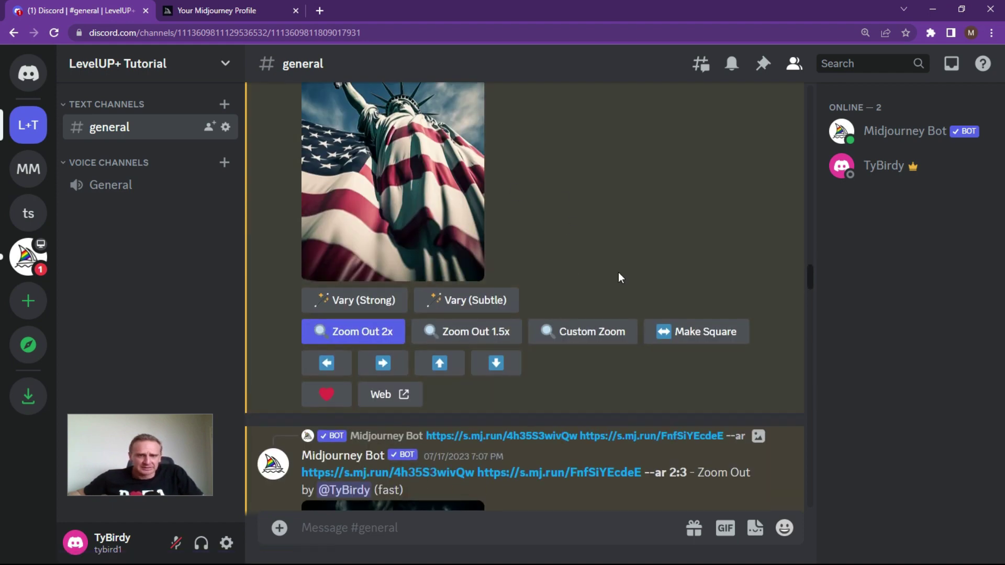
pyautogui.scroll(-5, 618, 272)
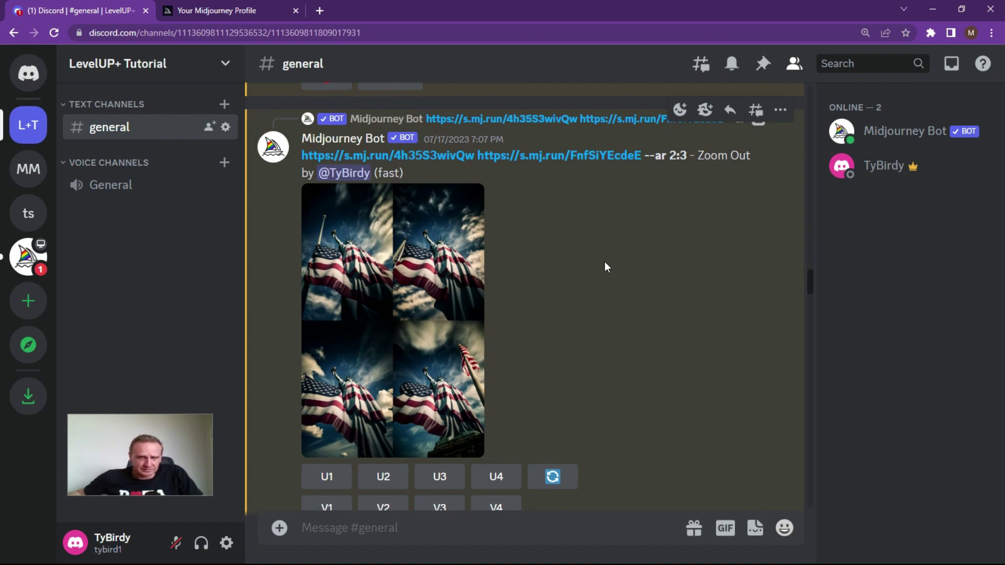
pyautogui.scroll(-1, 604, 261)
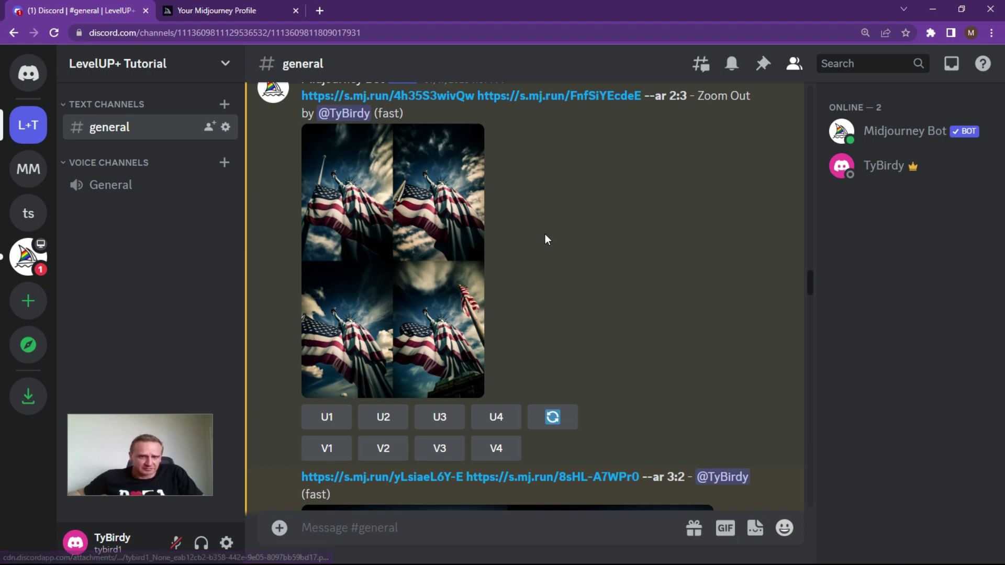
pyautogui.scroll(-1, 544, 234)
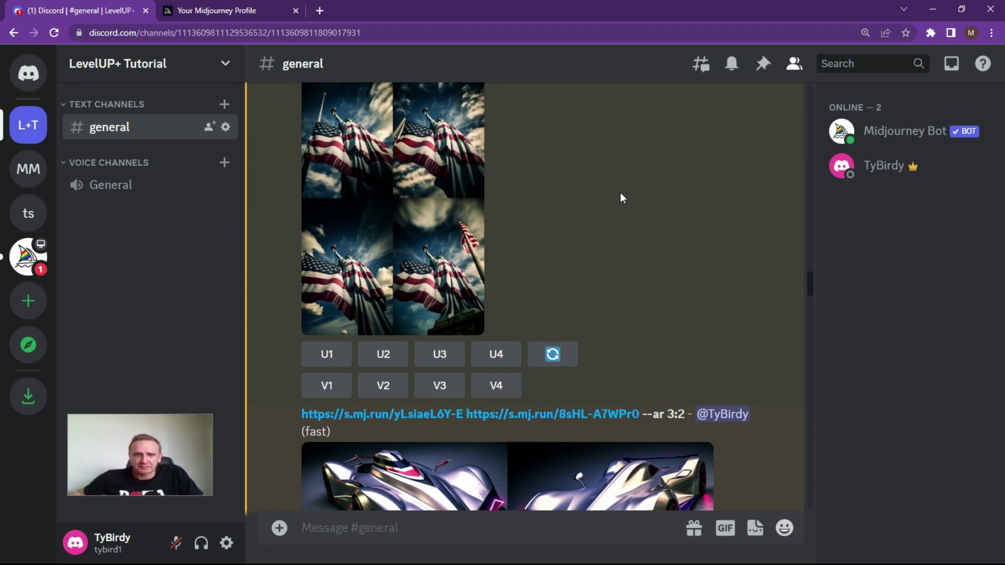
pyautogui.scroll(-5, 617, 192)
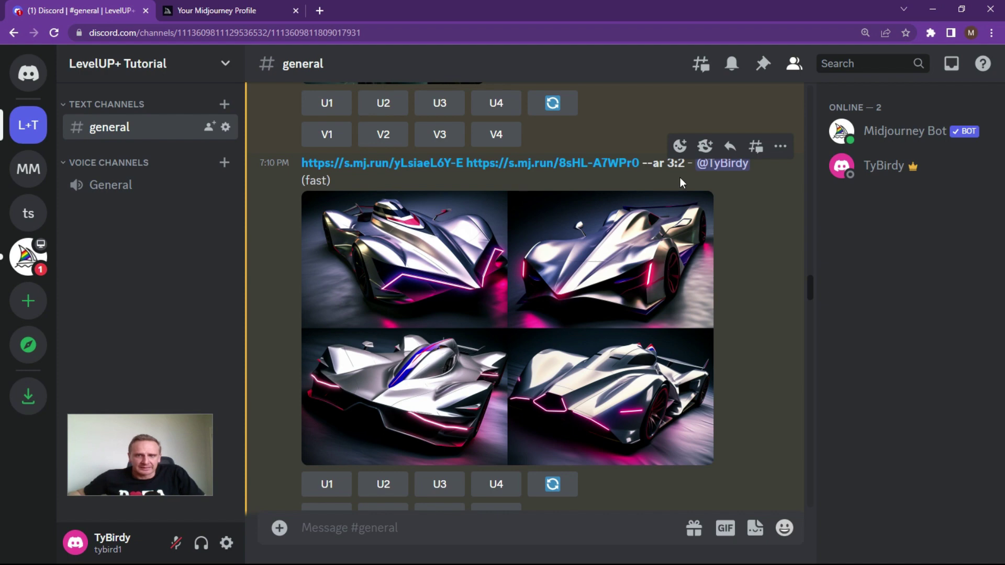
# - View the American flag and race-car source images full size, closing each afterward
pyautogui.click(384, 163)
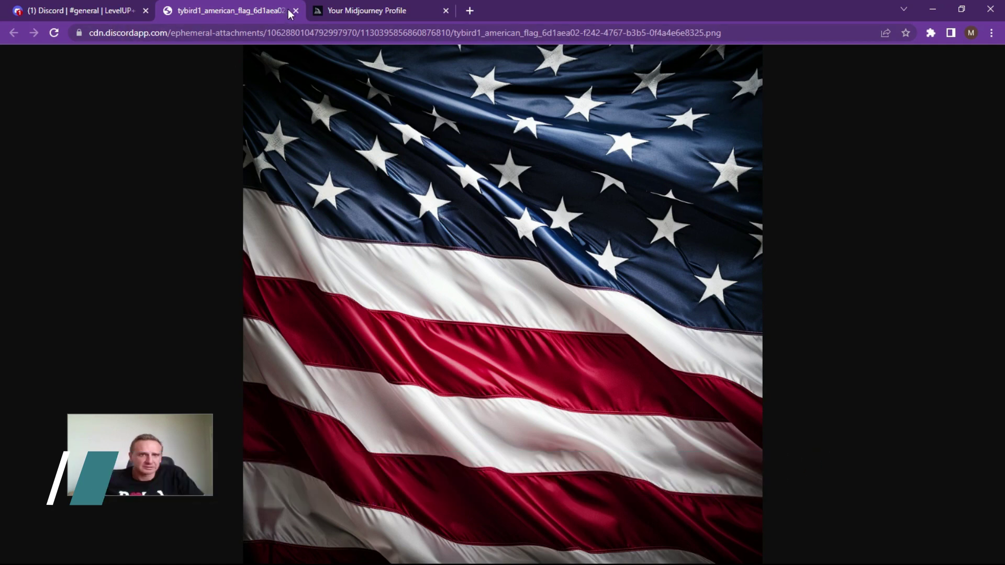
pyautogui.hotkey('ctrl', 'w')
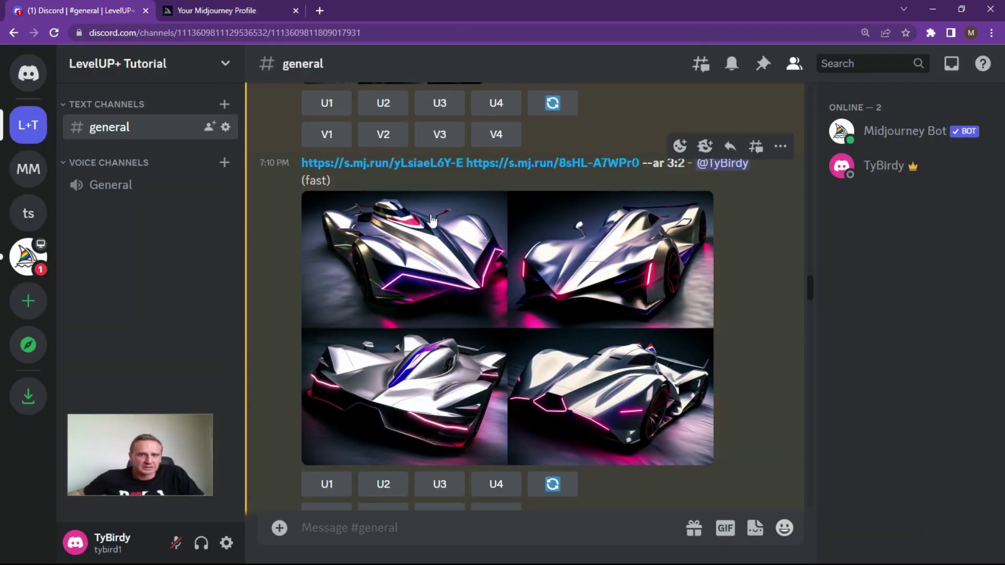
pyautogui.click(534, 164)
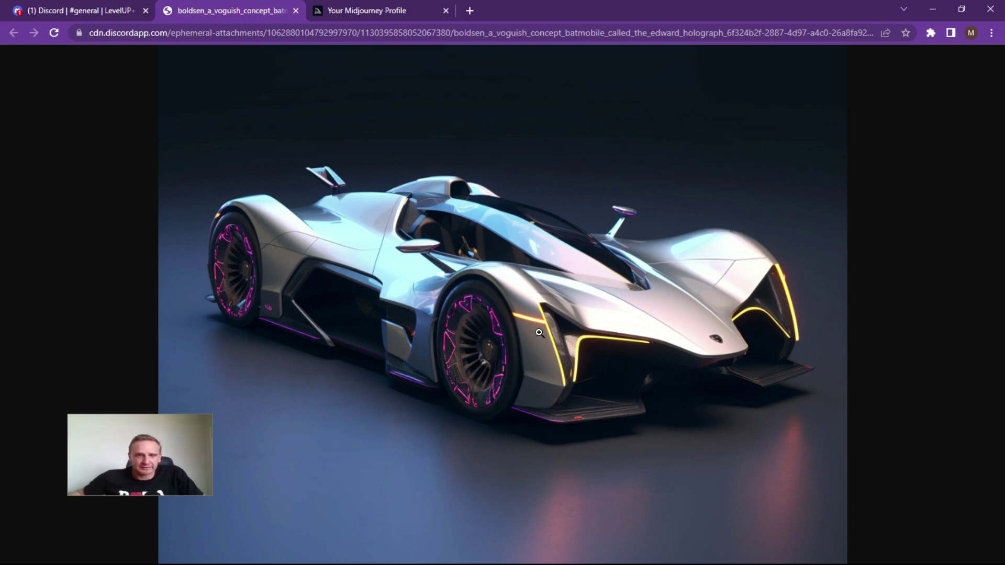
pyautogui.click(296, 11)
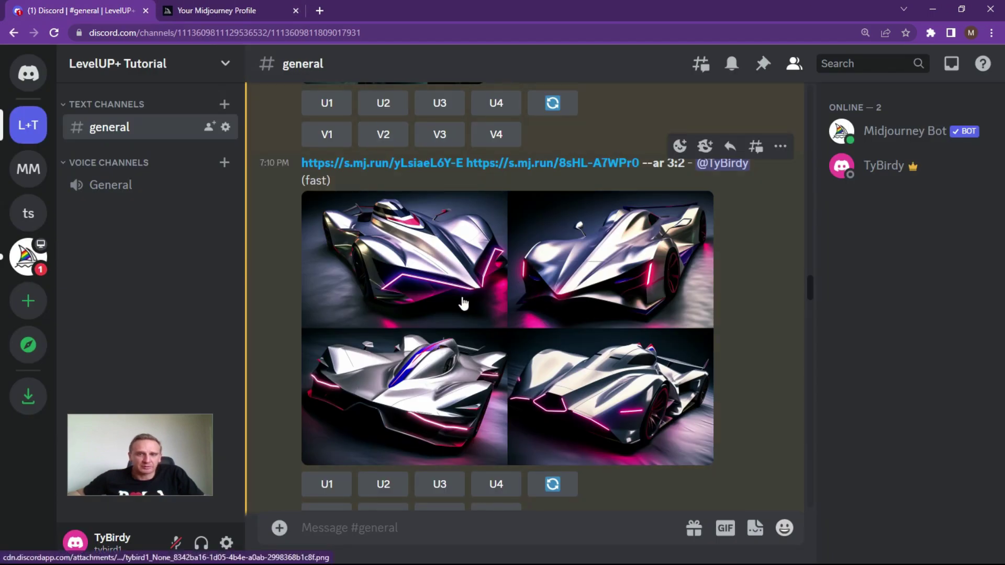
# - Enlarge the silver race-car grid, then scroll down to the 'charcoal line art of ford gt40' grid
pyautogui.click(492, 312)
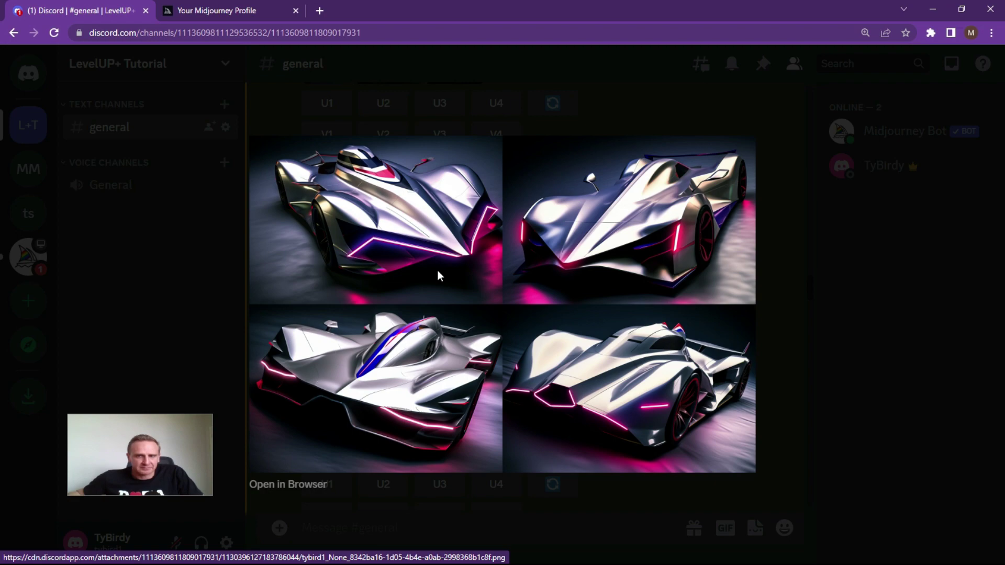
pyautogui.click(774, 279)
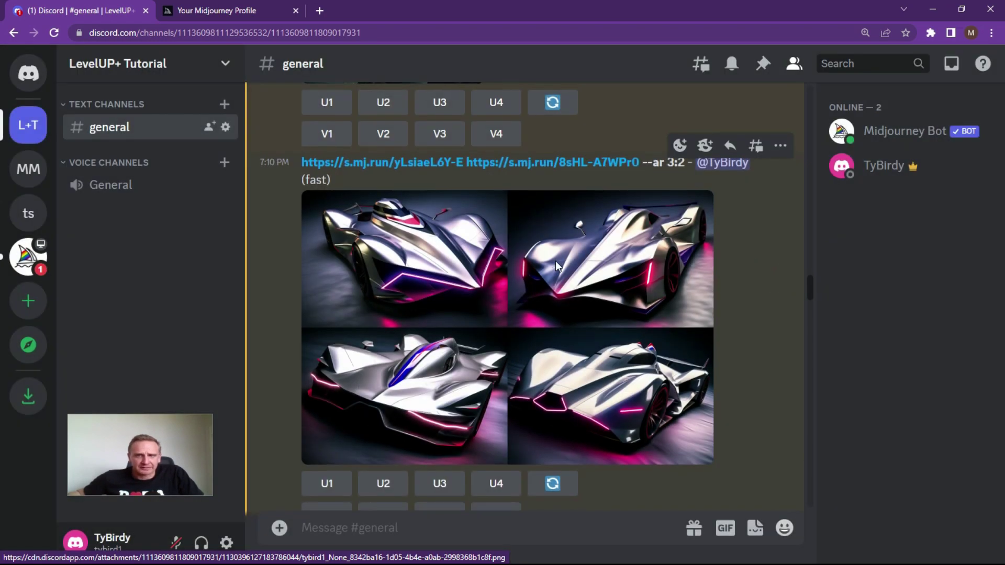
pyautogui.scroll(-5, 556, 266)
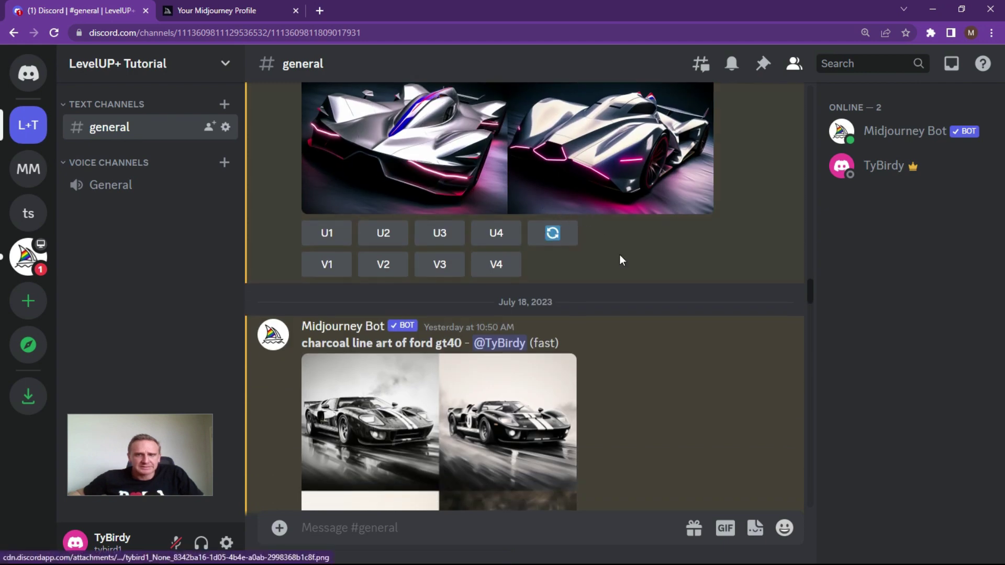
pyautogui.scroll(-4, 622, 259)
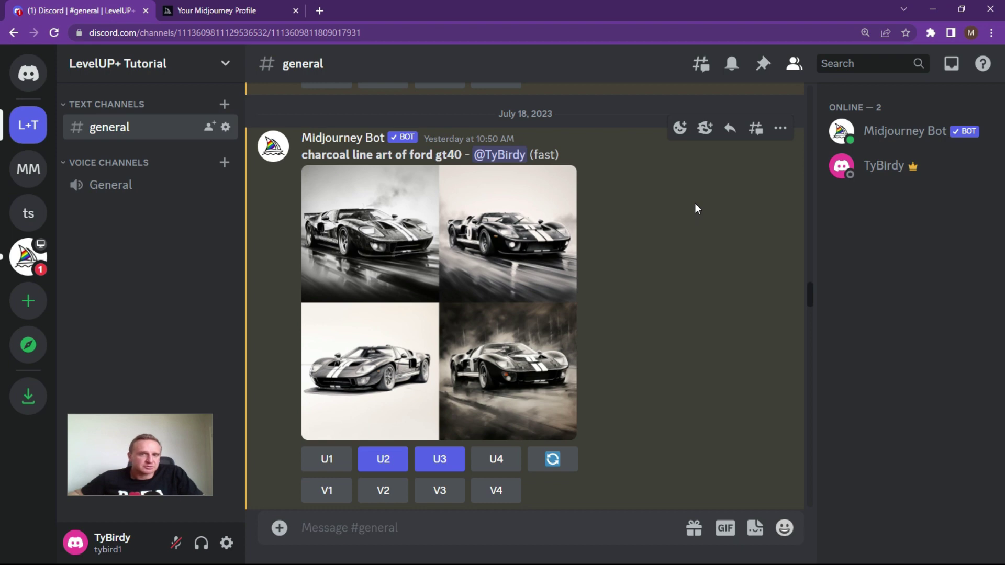
# - Highlight the 'charcoal line art of ford gt40' prompt and scroll through its results
pyautogui.moveTo(302, 157); pyautogui.dragTo(461, 156)
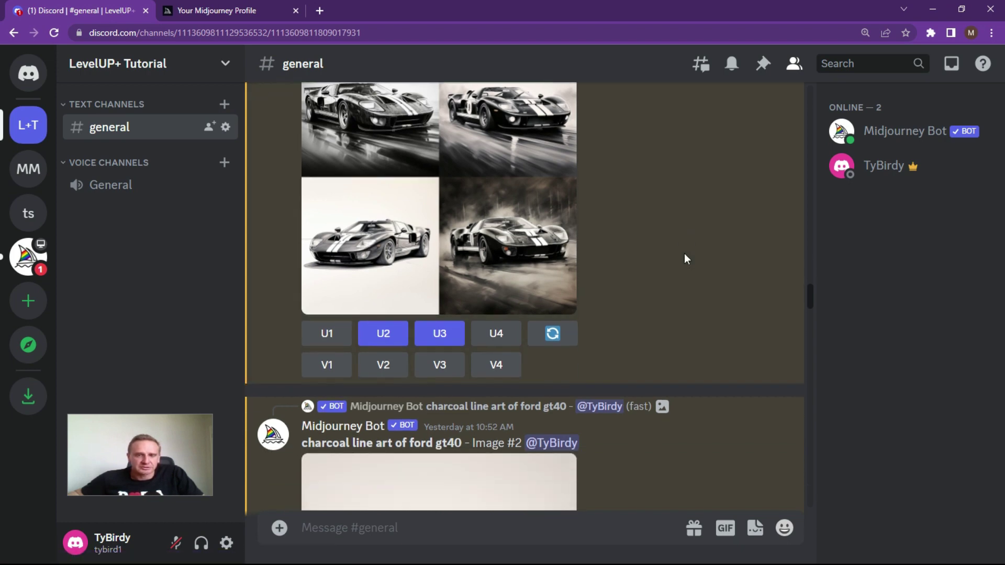
pyautogui.scroll(-5, 680, 226)
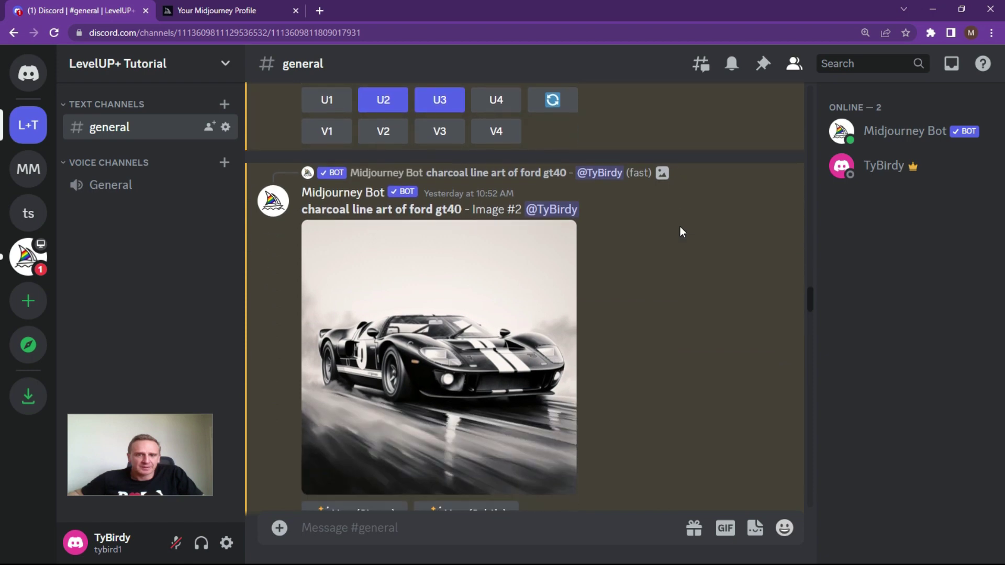
pyautogui.scroll(7, 680, 226)
pyautogui.scroll(-5, 679, 226)
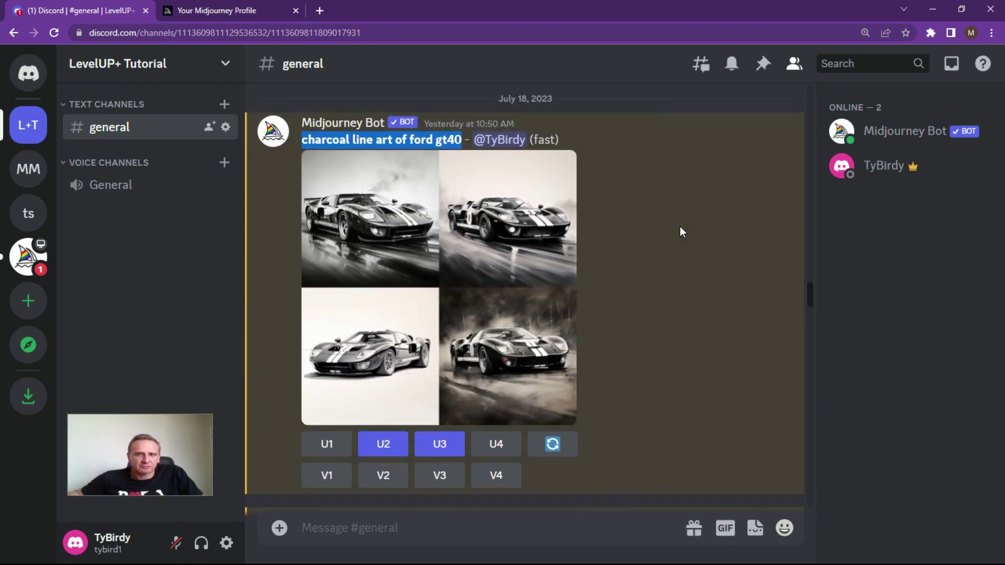
pyautogui.scroll(-5, 672, 235)
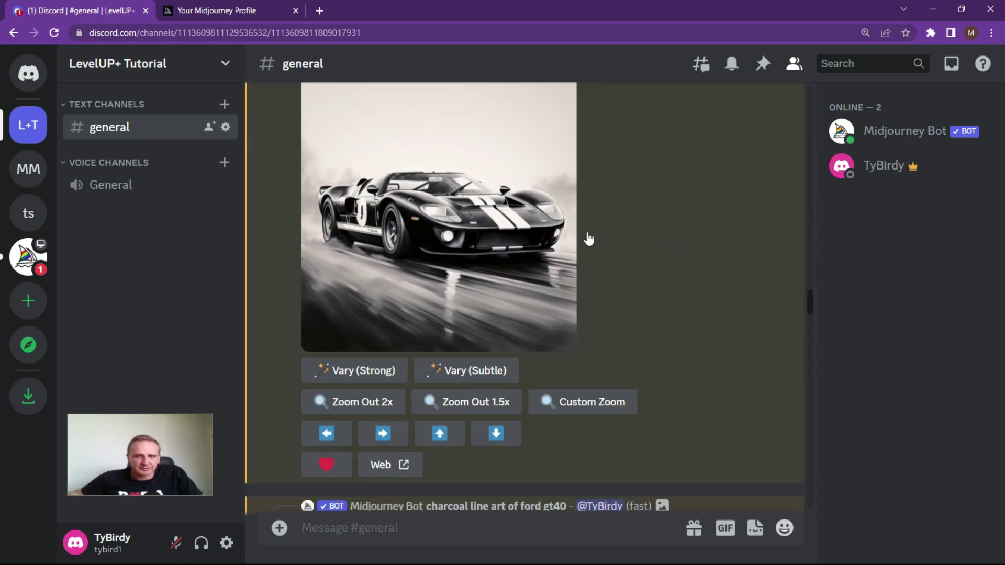
pyautogui.scroll(-3, 602, 233)
pyautogui.scroll(-3, 617, 226)
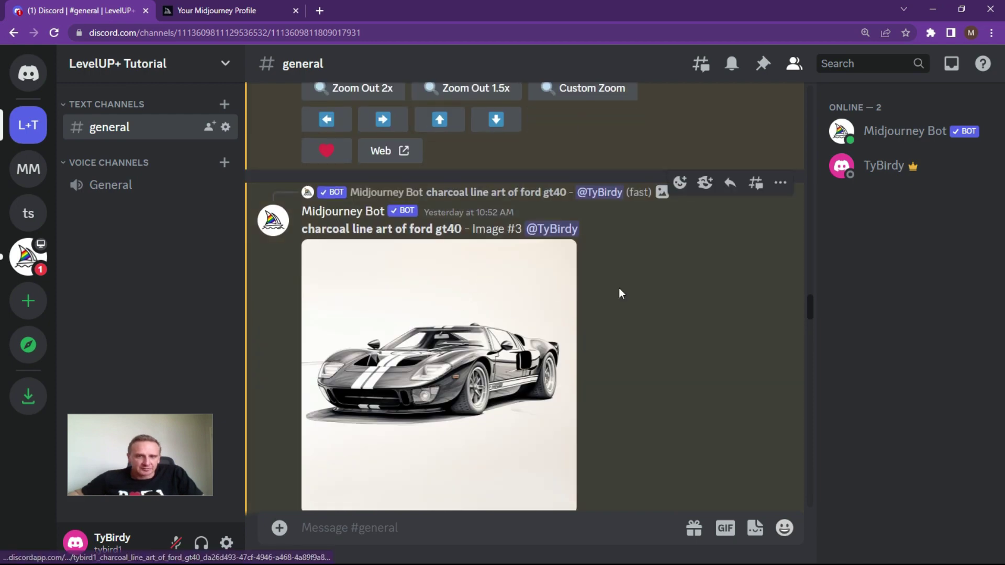
pyautogui.scroll(-1, 661, 291)
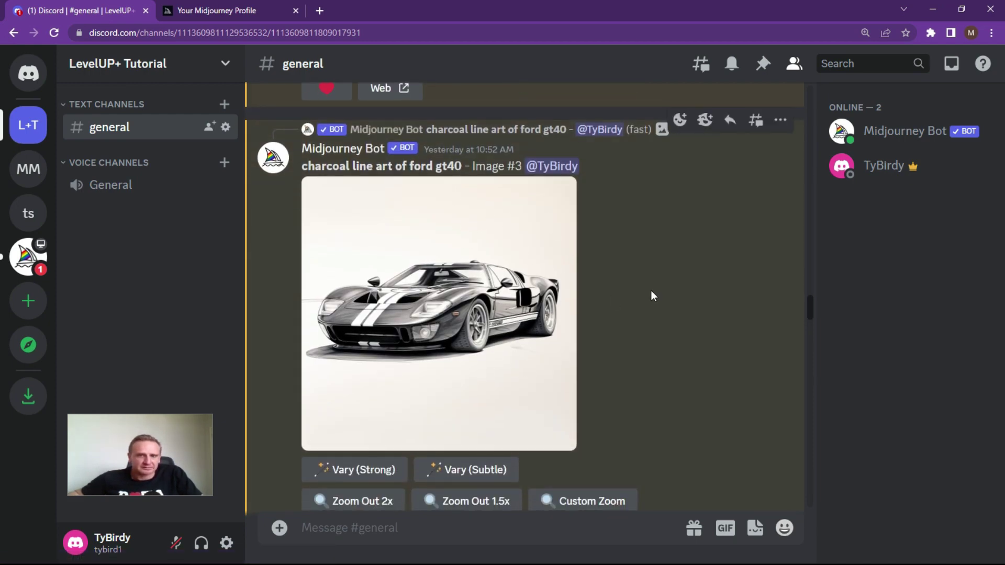
pyautogui.scroll(-1, 678, 262)
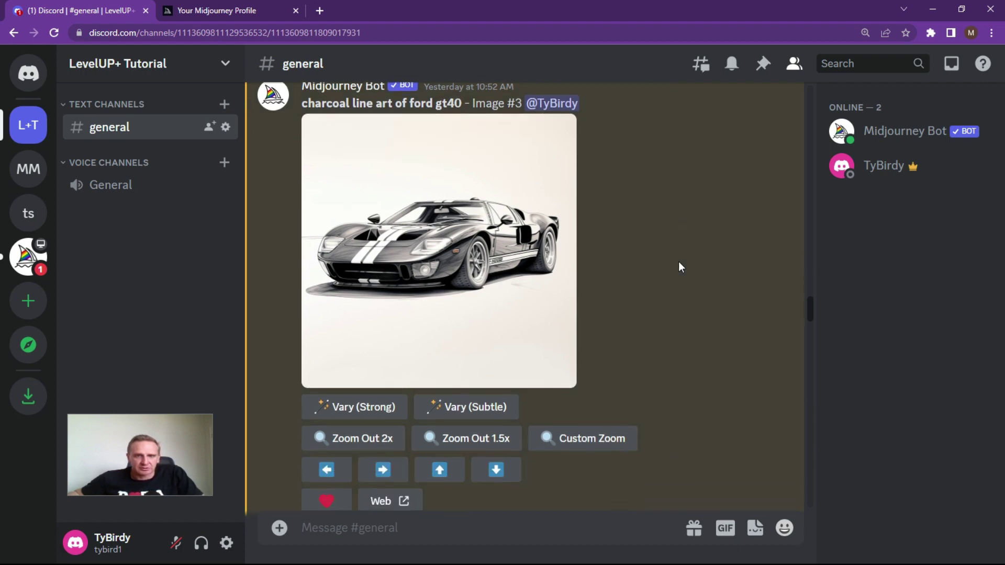
pyautogui.scroll(-2, 678, 261)
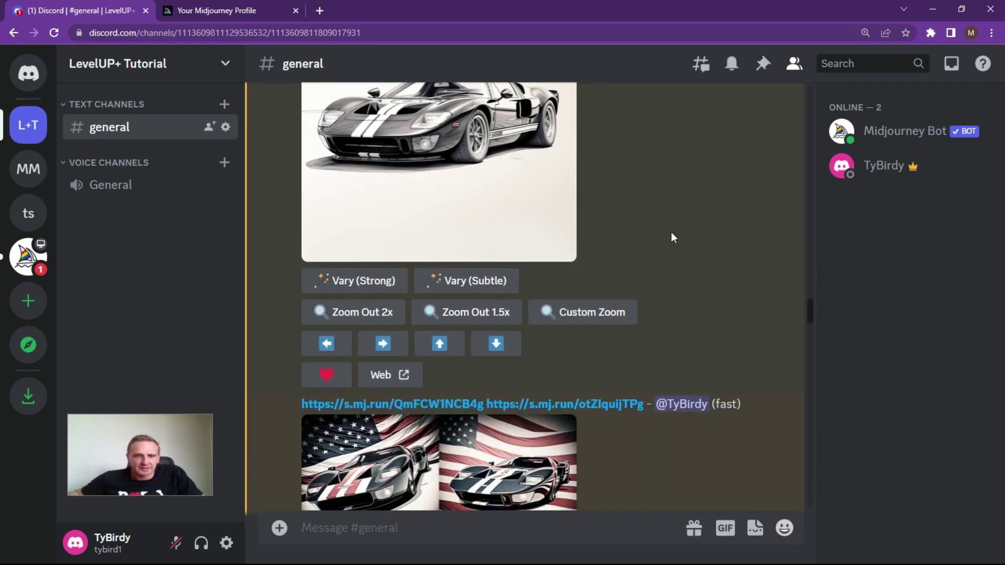
pyautogui.scroll(-1, 671, 231)
pyautogui.scroll(-1, 672, 238)
pyautogui.scroll(-2, 672, 236)
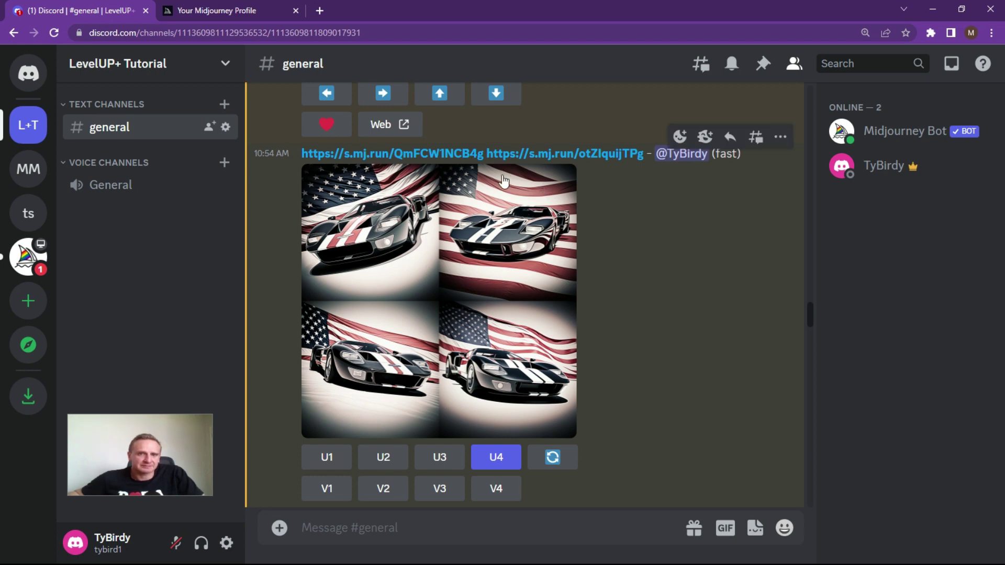
# - View both s.mj.run reference images, the charcoal car and the American flag
pyautogui.click(404, 153)
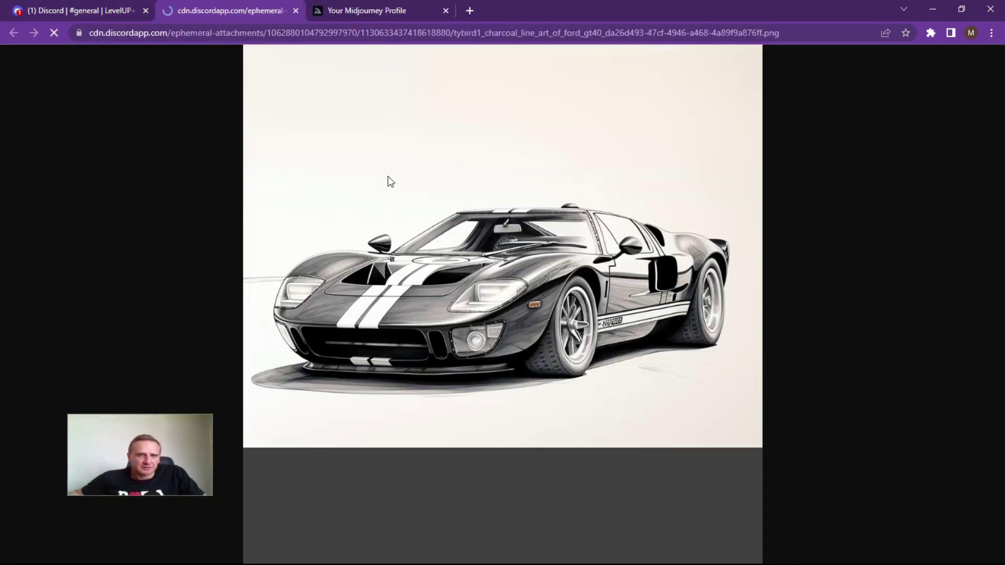
pyautogui.click(296, 11)
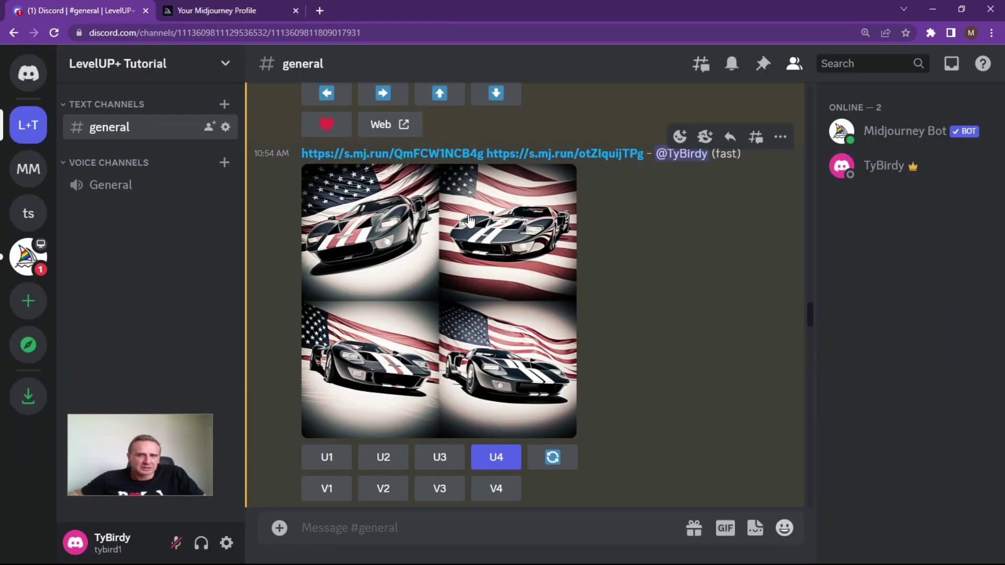
pyautogui.click(545, 156)
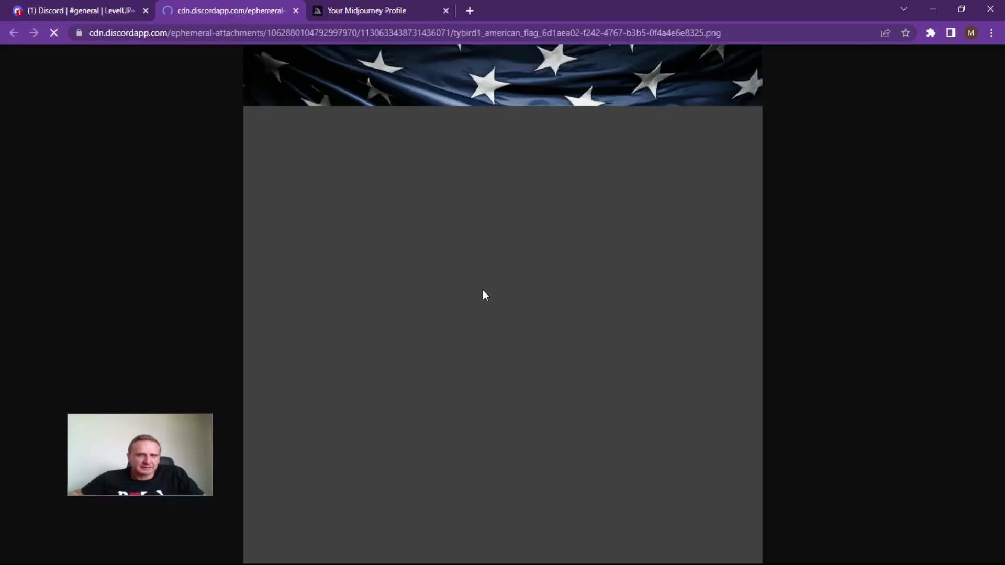
pyautogui.click(296, 11)
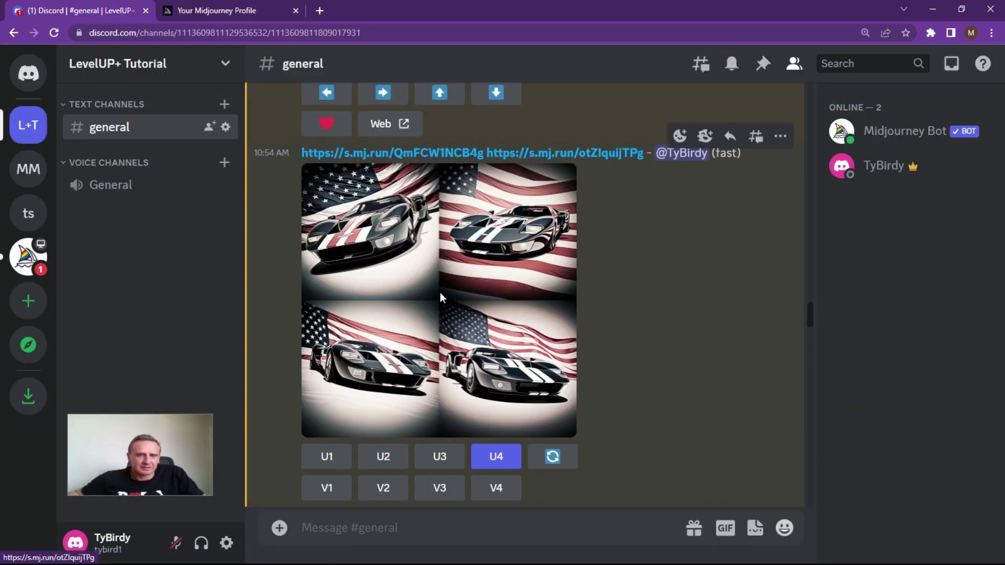
# - Enlarge the American-flag Ford GT40 grid for a closer look
pyautogui.scroll(-1, 440, 292)
pyautogui.click(449, 248)
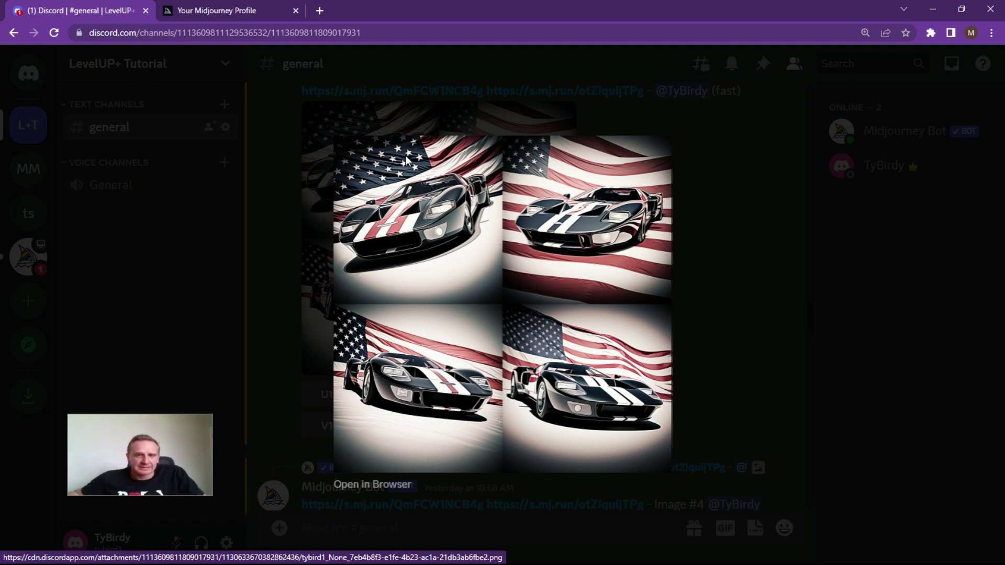
pyautogui.click(717, 268)
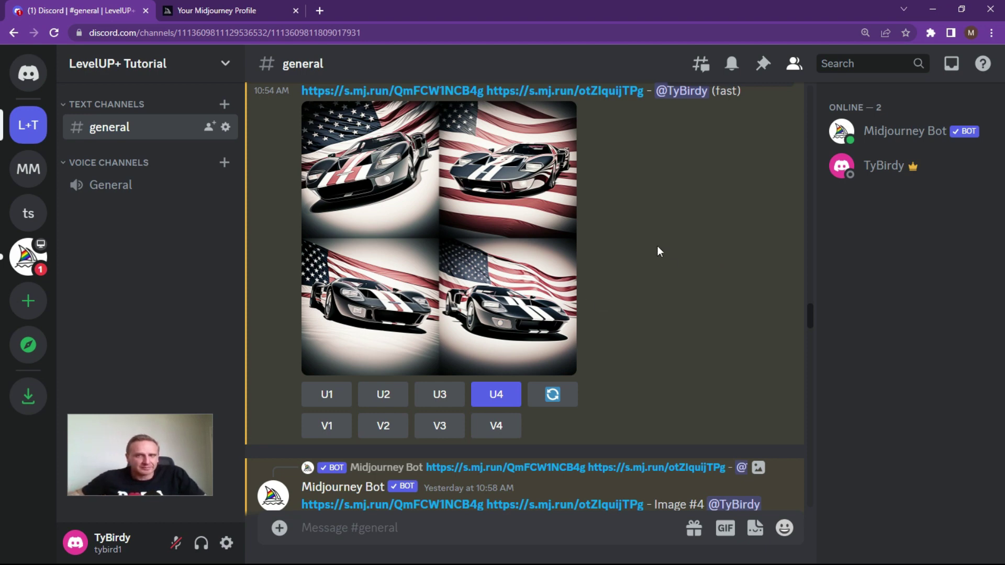
# - Scroll past the GT40 Image #4 upscale to the 16:9 'cinematic, Canon EOS, Sunshine' sunflower grid
pyautogui.scroll(-4, 657, 249)
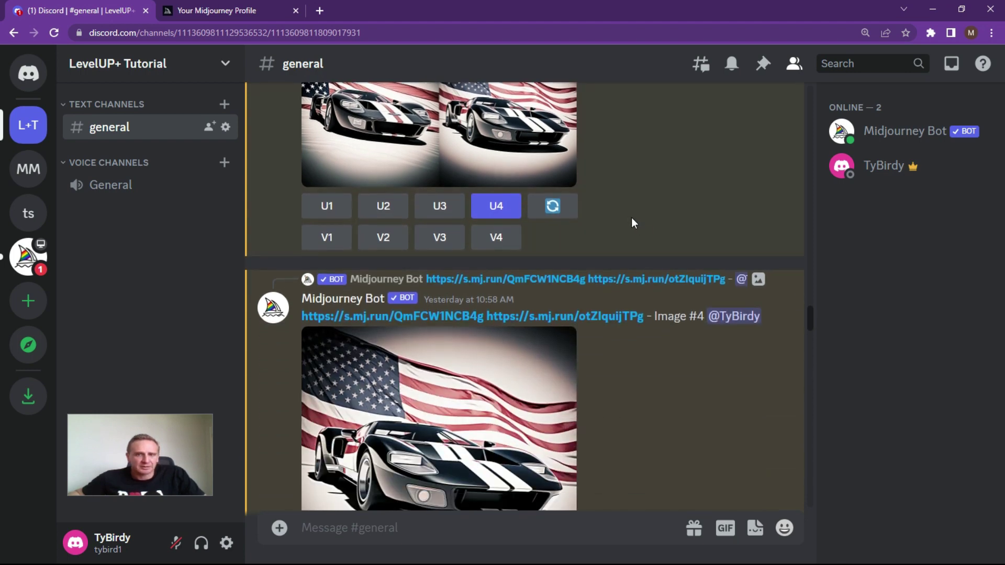
pyautogui.scroll(-2, 633, 225)
pyautogui.scroll(-3, 654, 314)
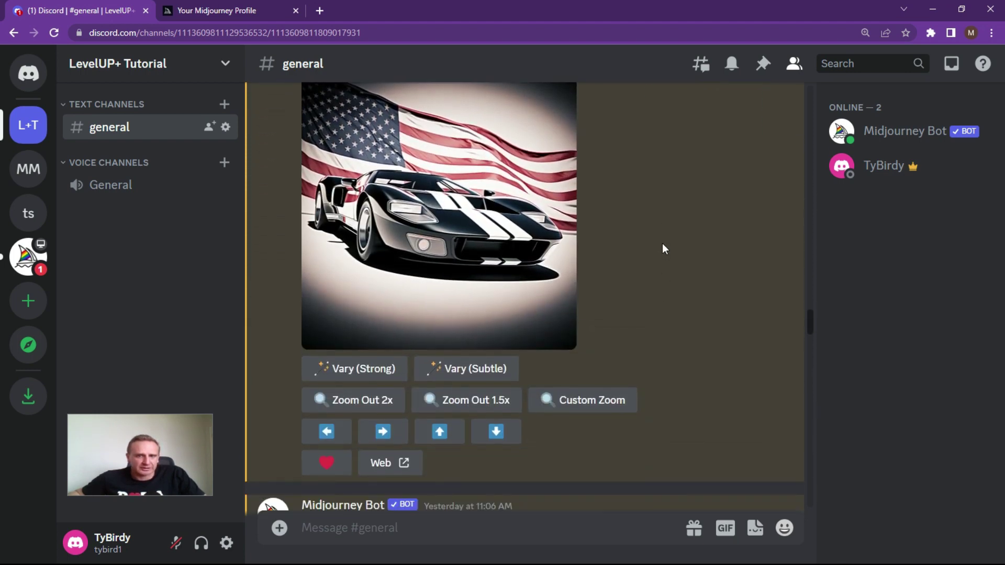
pyautogui.scroll(-4, 672, 238)
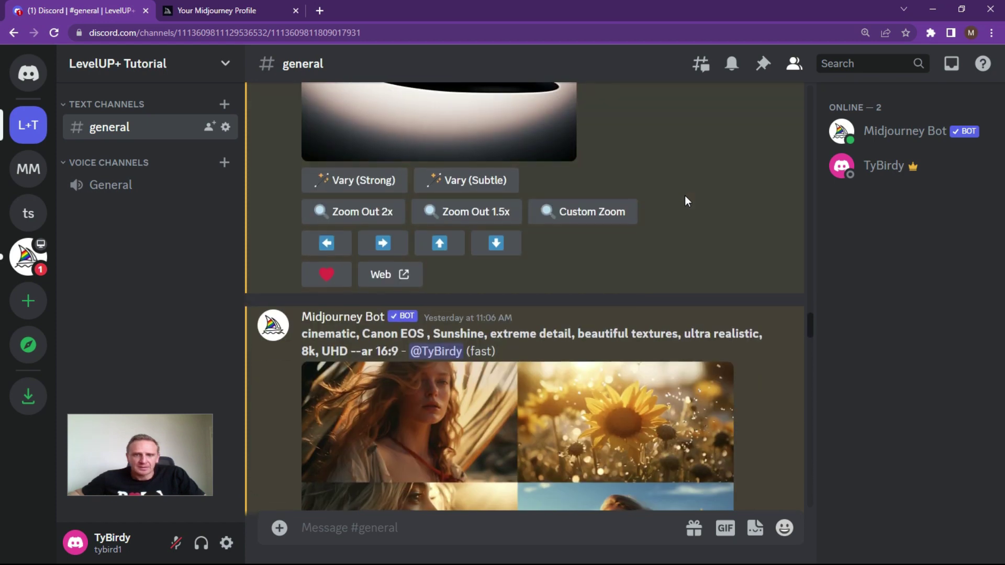
pyautogui.scroll(-1, 687, 198)
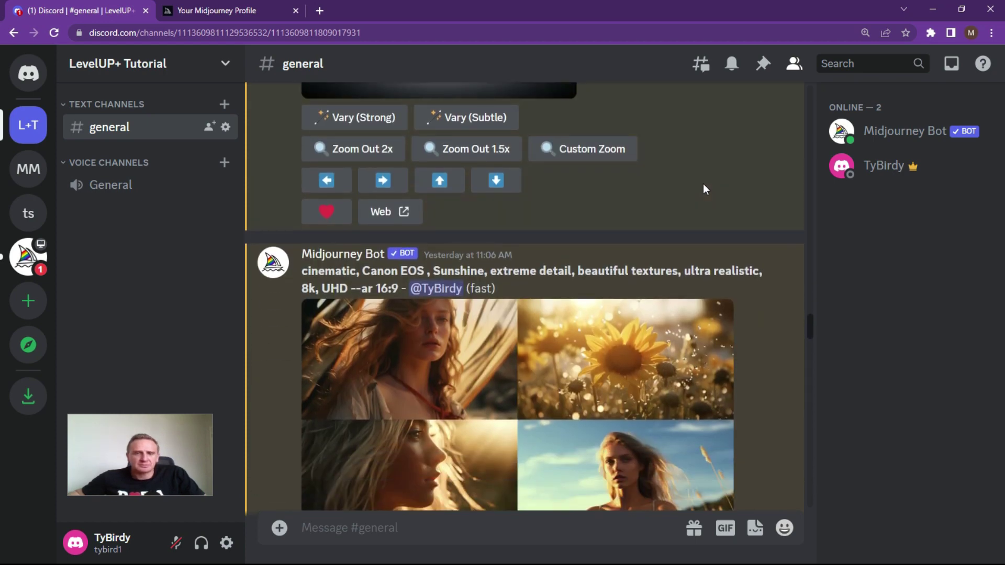
pyautogui.scroll(-1, 703, 184)
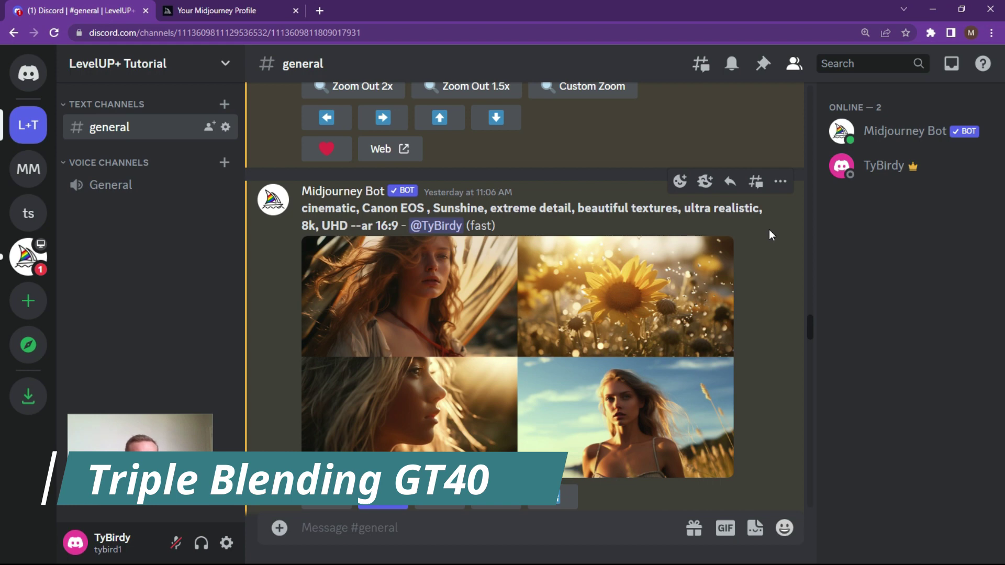
pyautogui.scroll(-3, 768, 229)
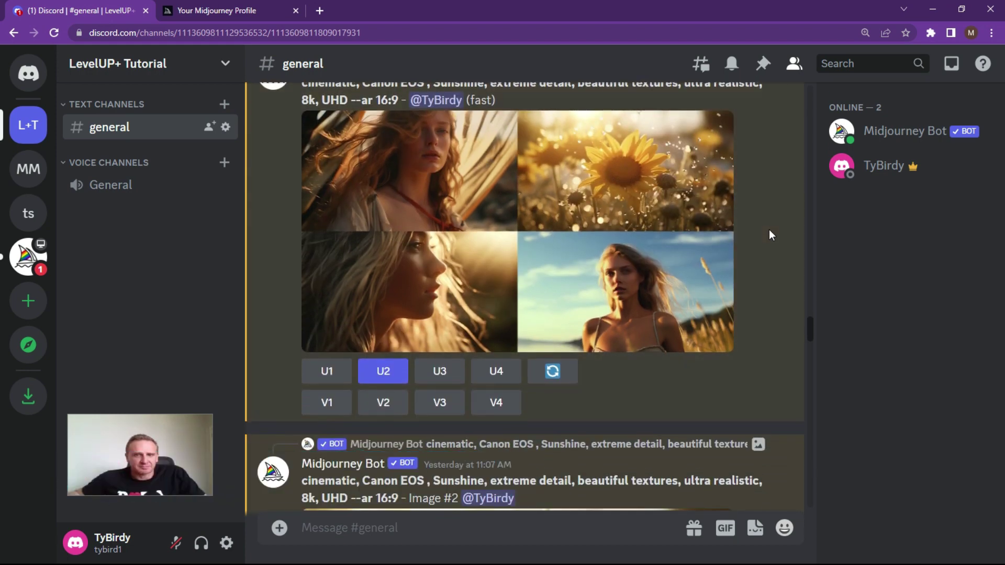
pyautogui.scroll(2, 768, 229)
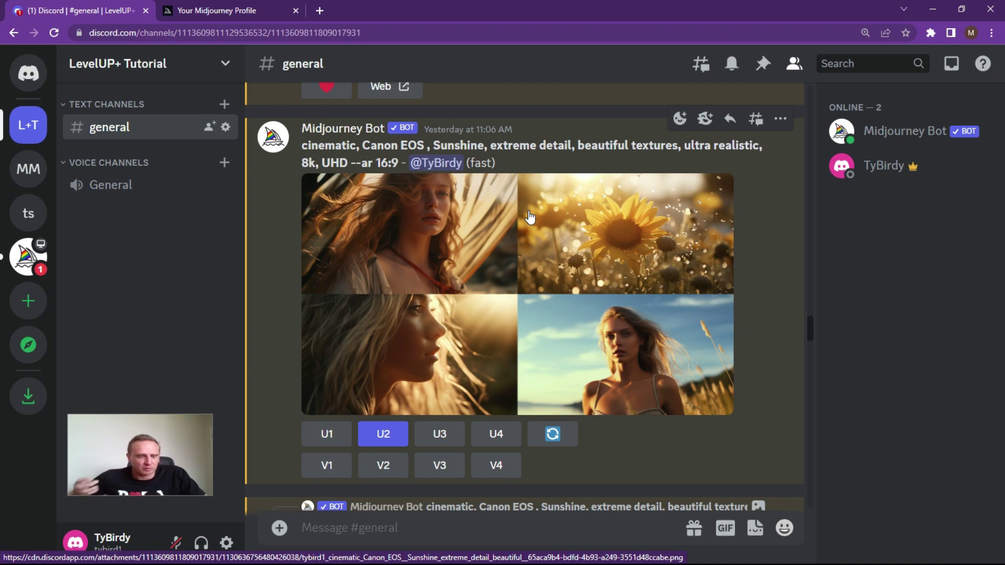
pyautogui.scroll(7, 554, 219)
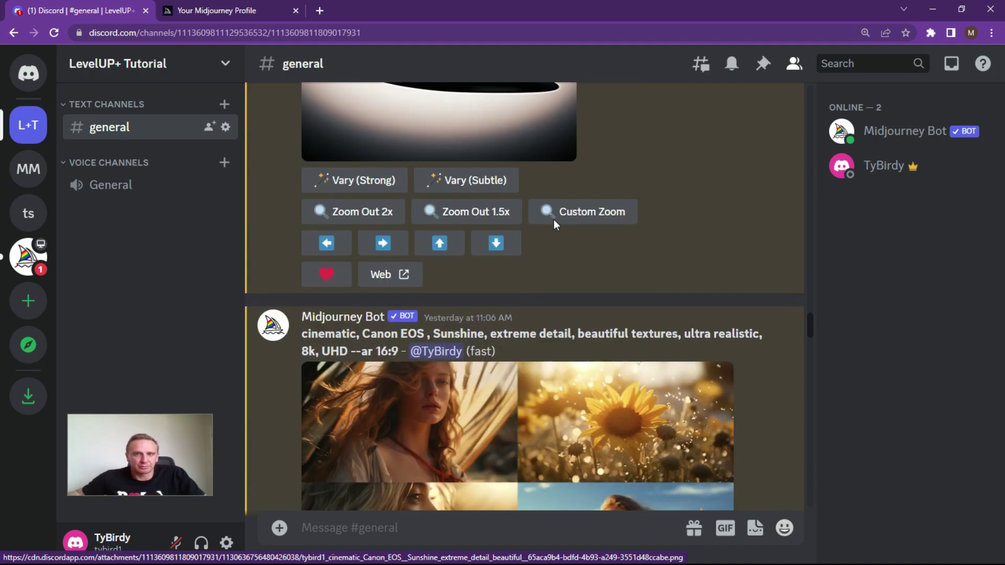
pyautogui.scroll(3, 555, 225)
pyautogui.scroll(-8, 685, 286)
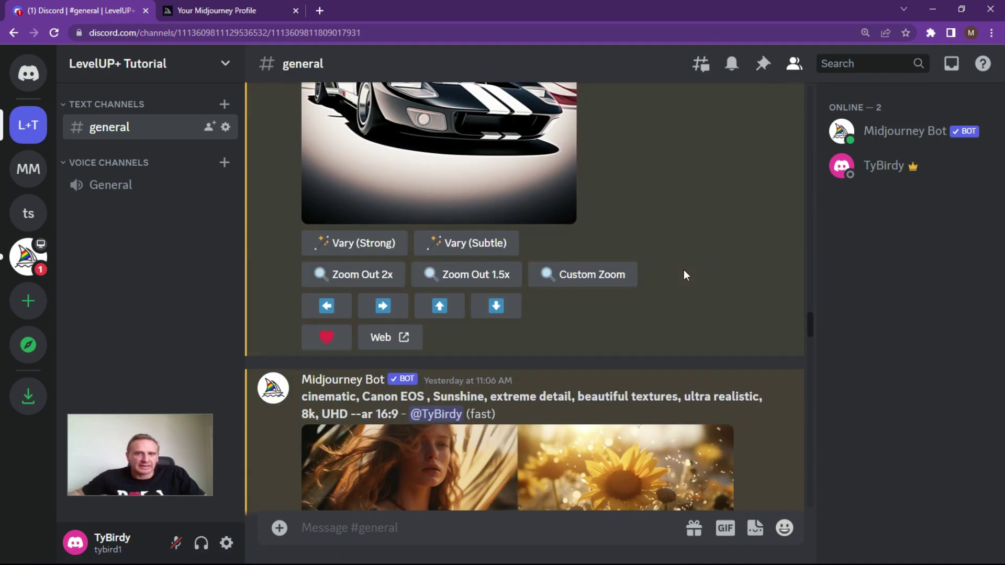
pyautogui.scroll(-5, 646, 282)
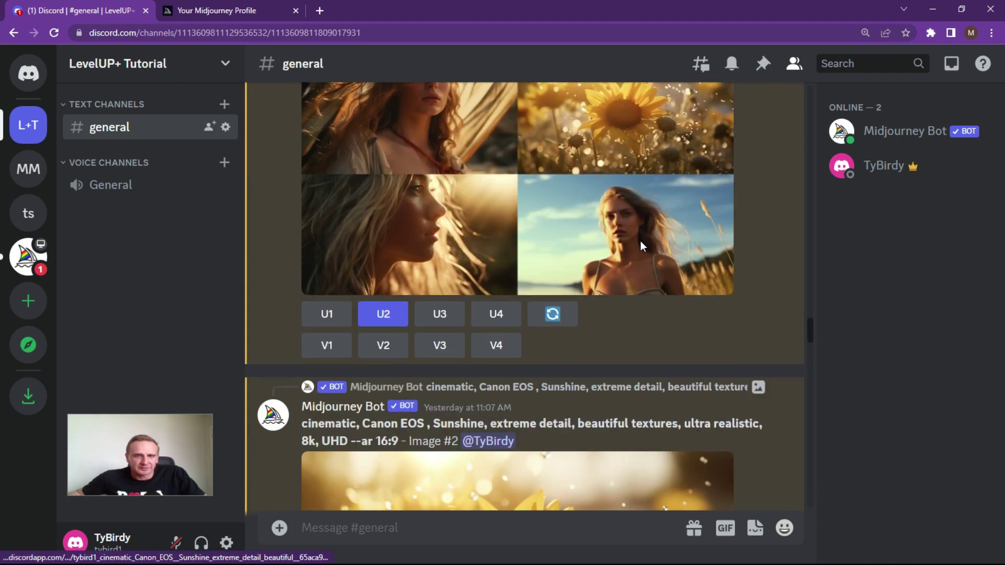
pyautogui.scroll(-2, 601, 262)
pyautogui.scroll(-1, 542, 274)
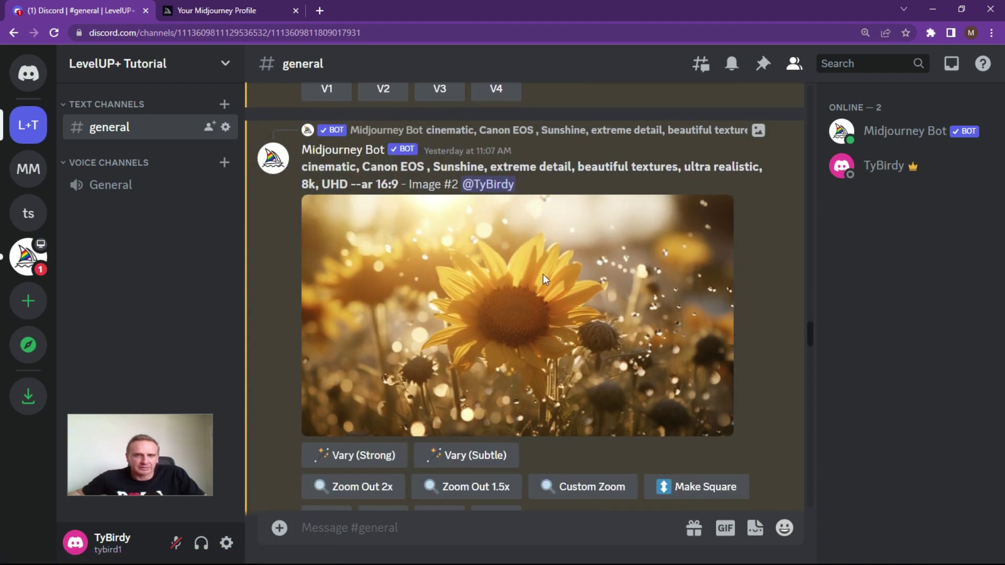
pyautogui.scroll(-5, 571, 268)
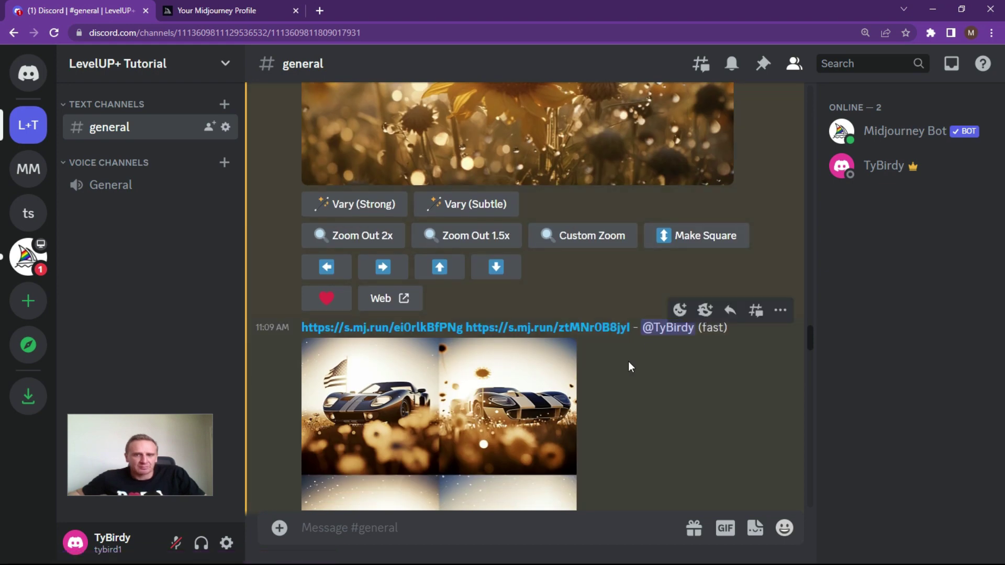
pyautogui.scroll(-1, 657, 368)
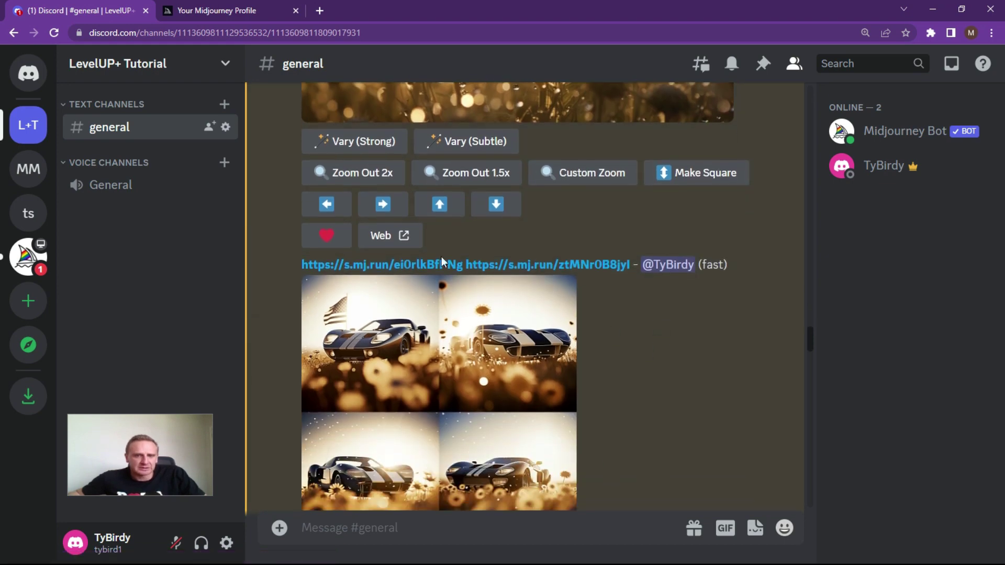
pyautogui.click(370, 265)
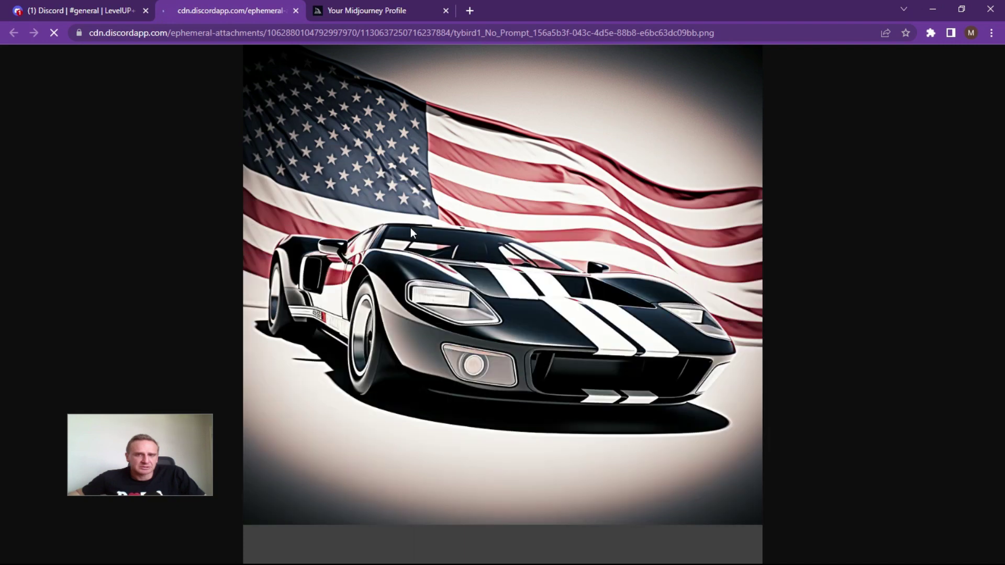
pyautogui.click(294, 11)
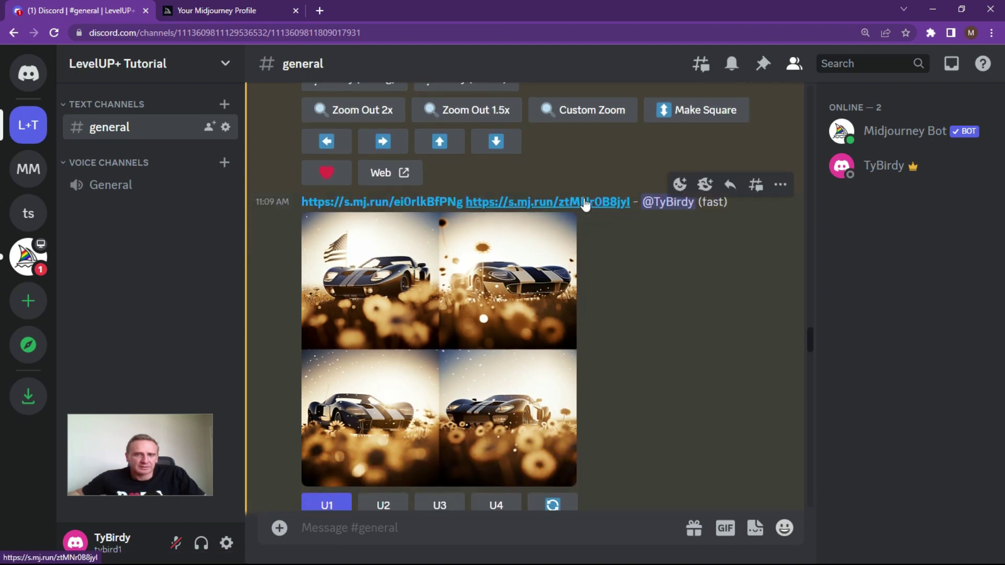
pyautogui.click(545, 203)
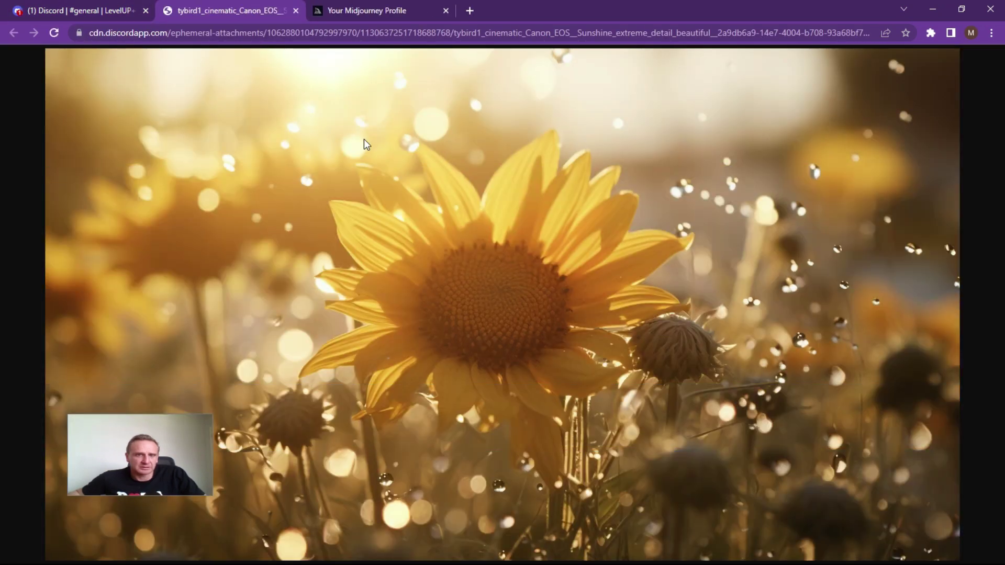
pyautogui.click(296, 12)
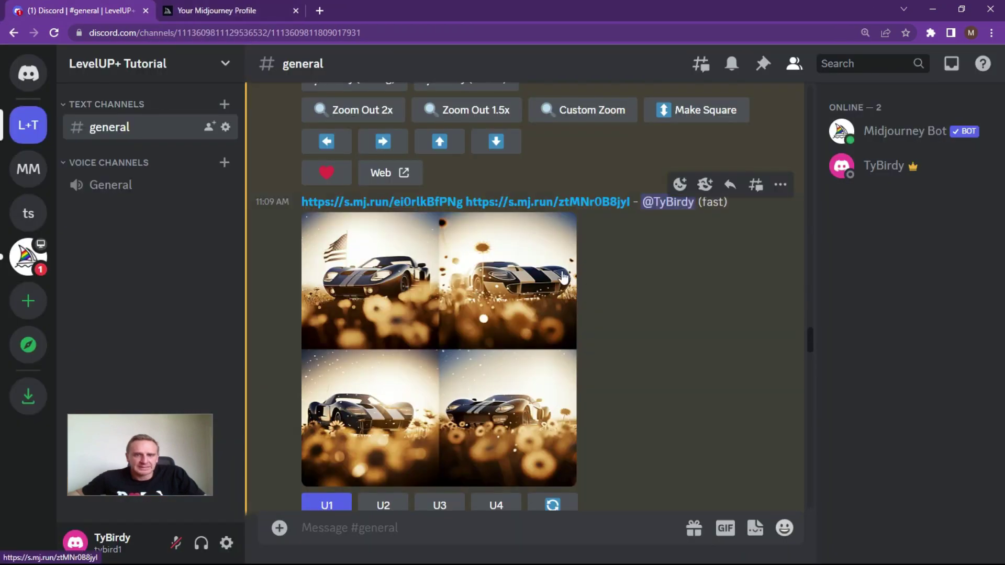
pyautogui.scroll(-1, 489, 310)
pyautogui.click(428, 287)
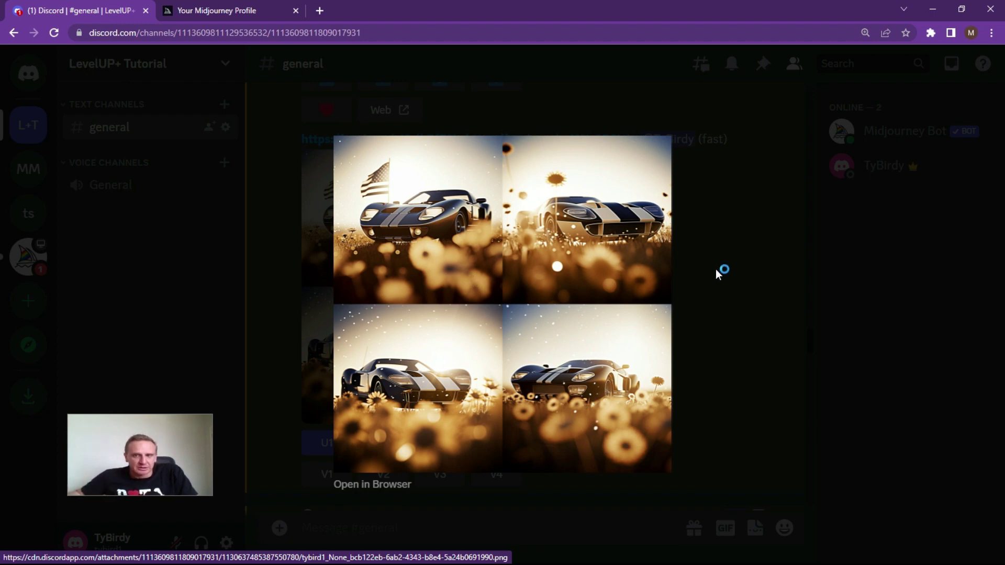
pyautogui.click(733, 269)
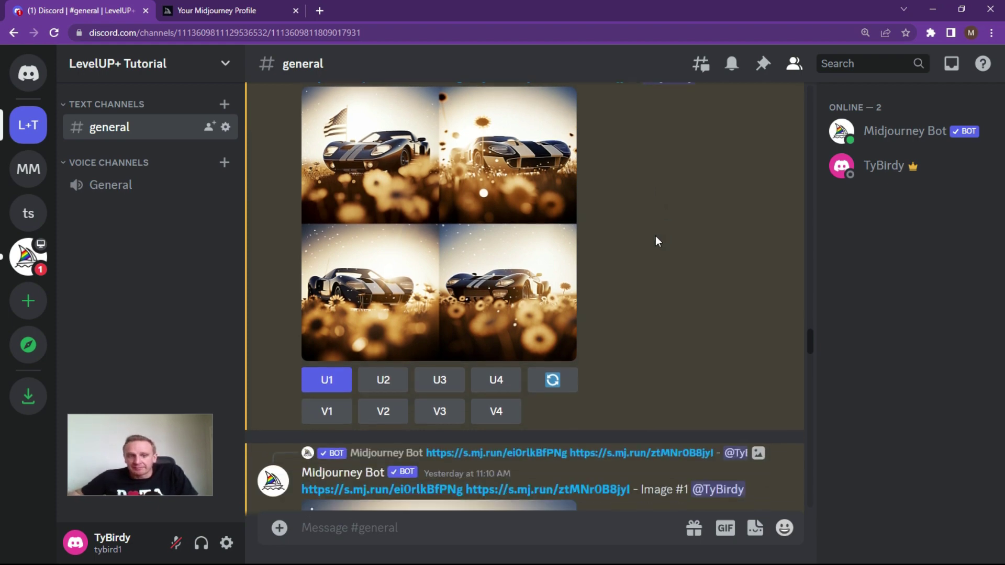
pyautogui.scroll(-4, 667, 229)
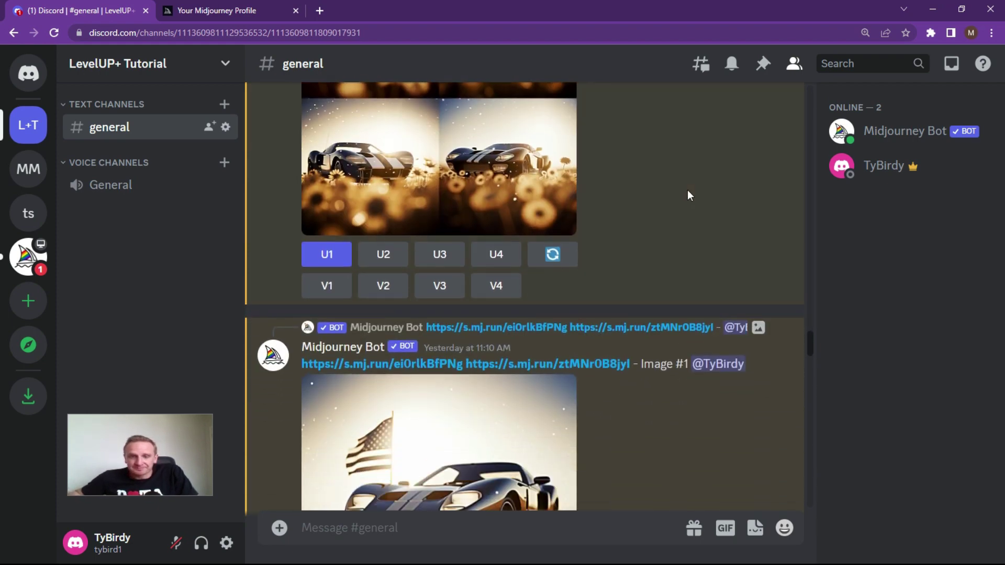
pyautogui.scroll(-4, 680, 185)
pyautogui.scroll(-6, 701, 260)
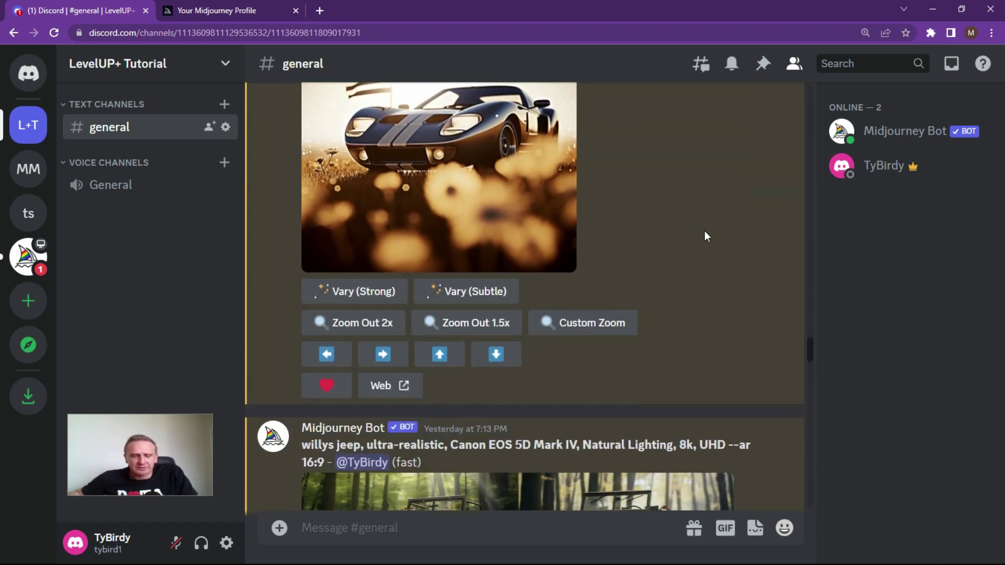
pyautogui.scroll(-1, 689, 204)
pyautogui.scroll(-2, 695, 196)
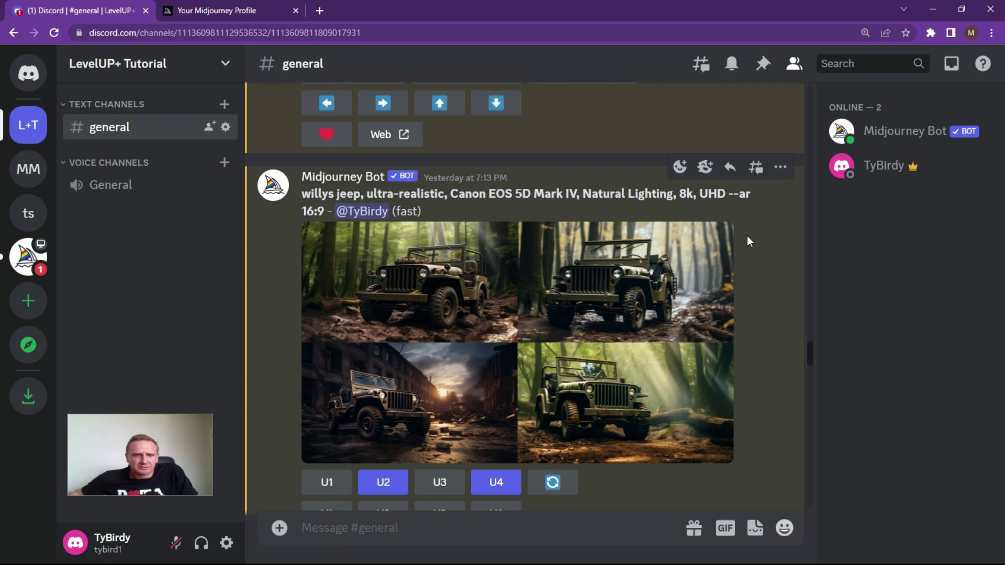
pyautogui.scroll(-4, 747, 241)
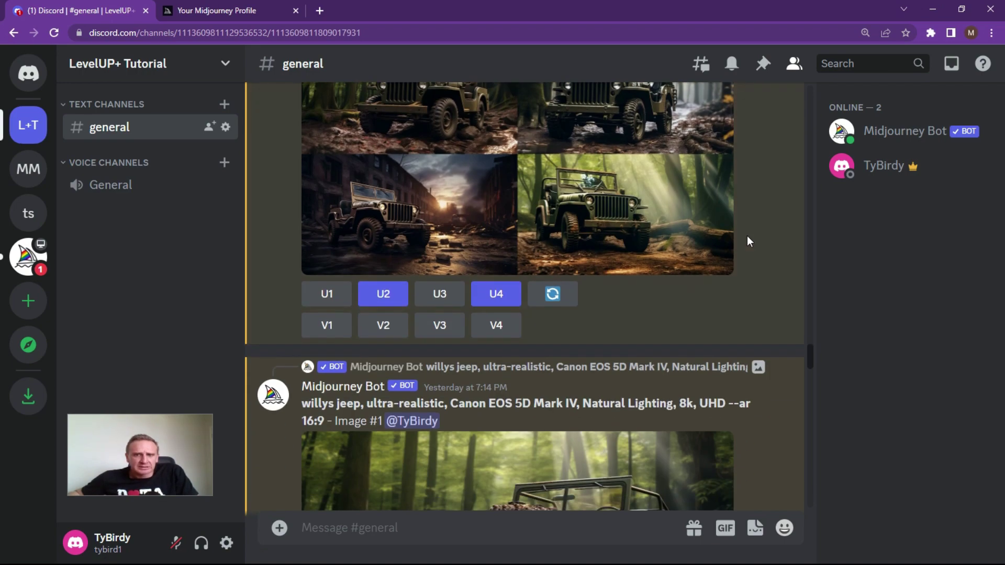
pyautogui.scroll(-3, 747, 241)
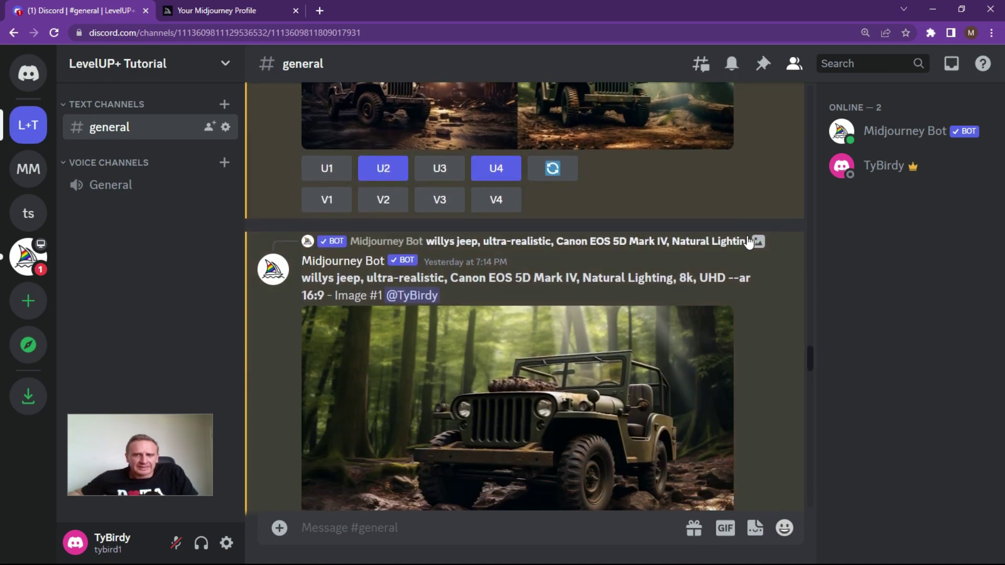
pyautogui.scroll(5, 748, 240)
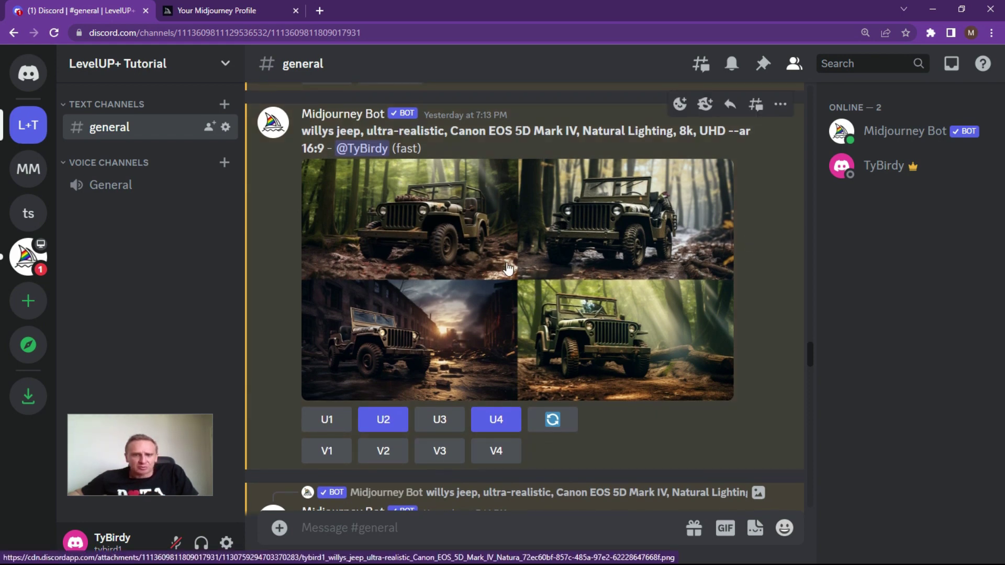
pyautogui.scroll(-5, 491, 232)
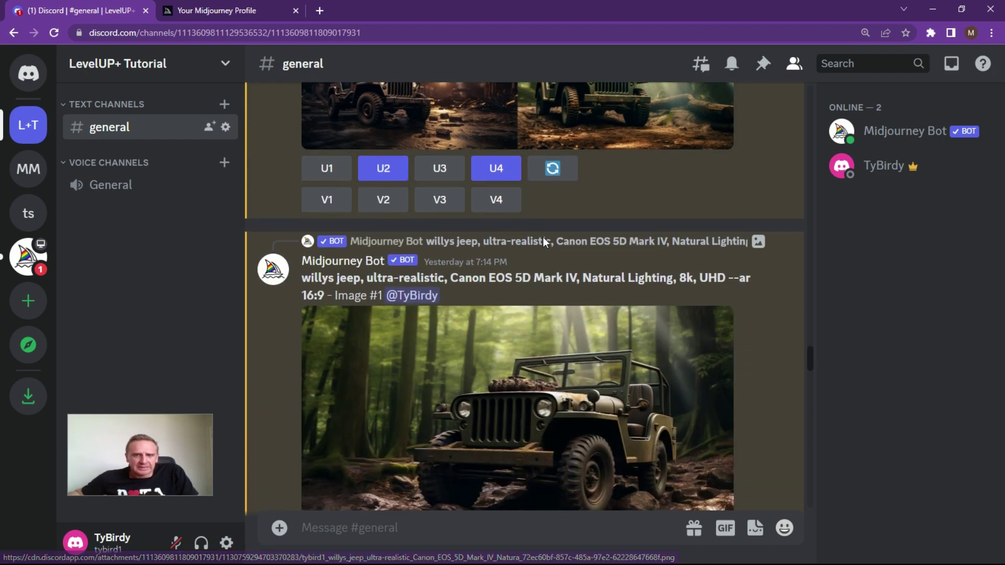
pyautogui.scroll(-8, 561, 246)
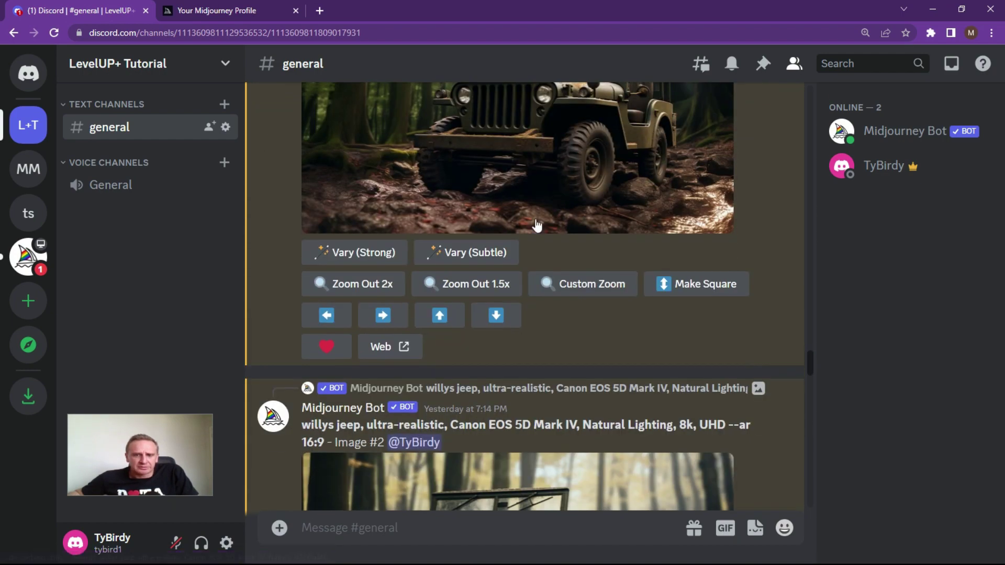
pyautogui.scroll(-6, 535, 219)
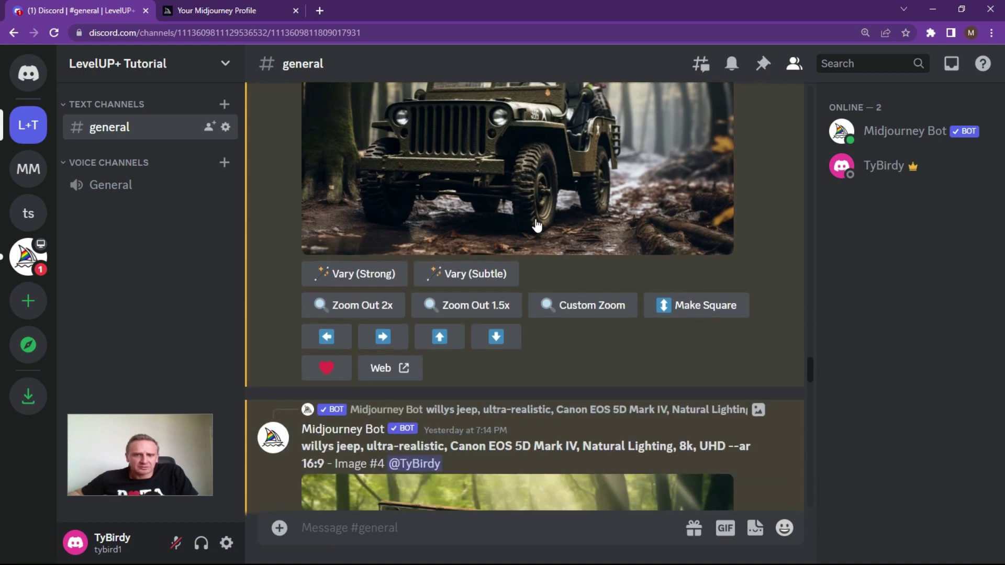
pyautogui.scroll(-12, 536, 225)
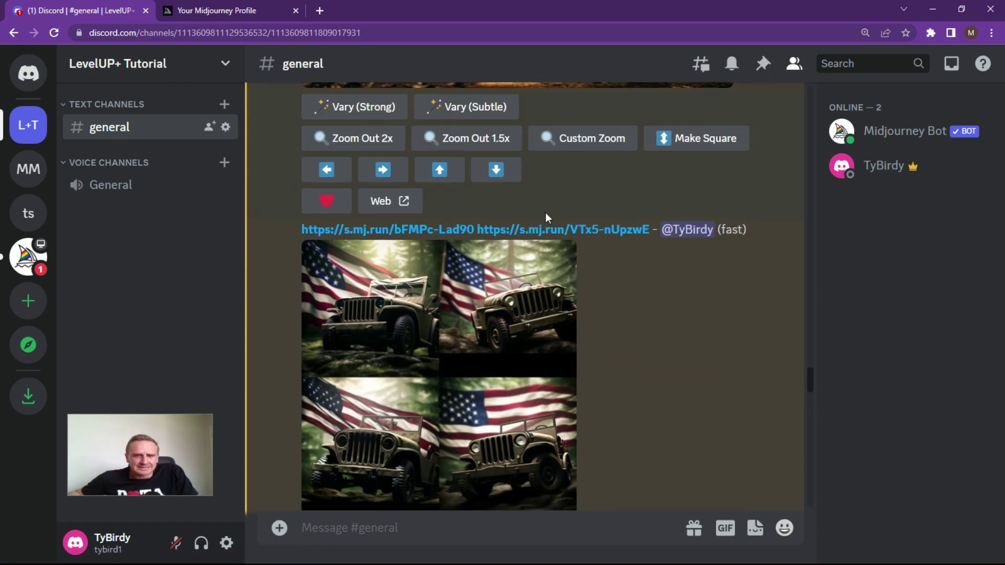
# - View the forest jeep and American flag source images of the jeep blend
pyautogui.scroll(7, 567, 216)
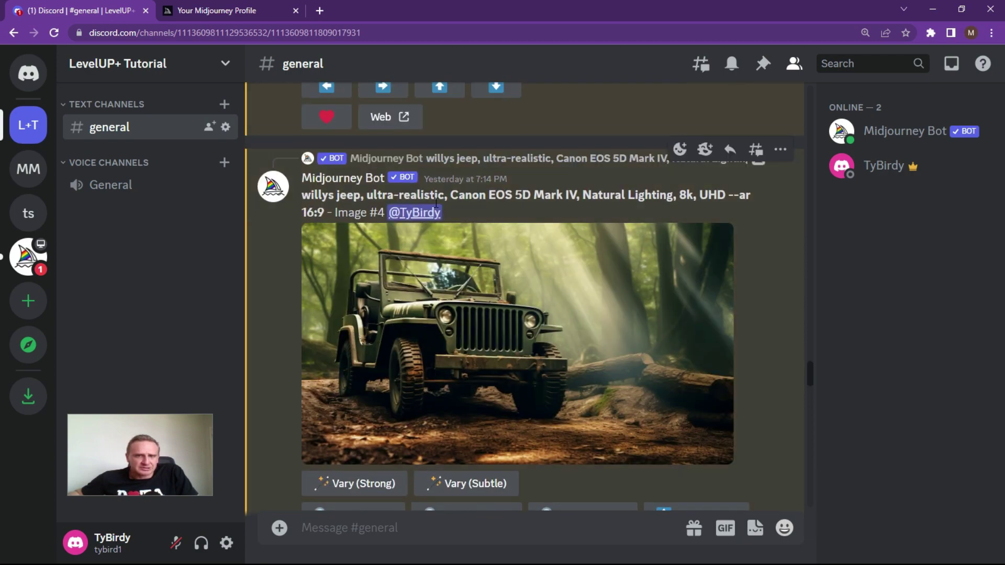
pyautogui.scroll(7, 530, 313)
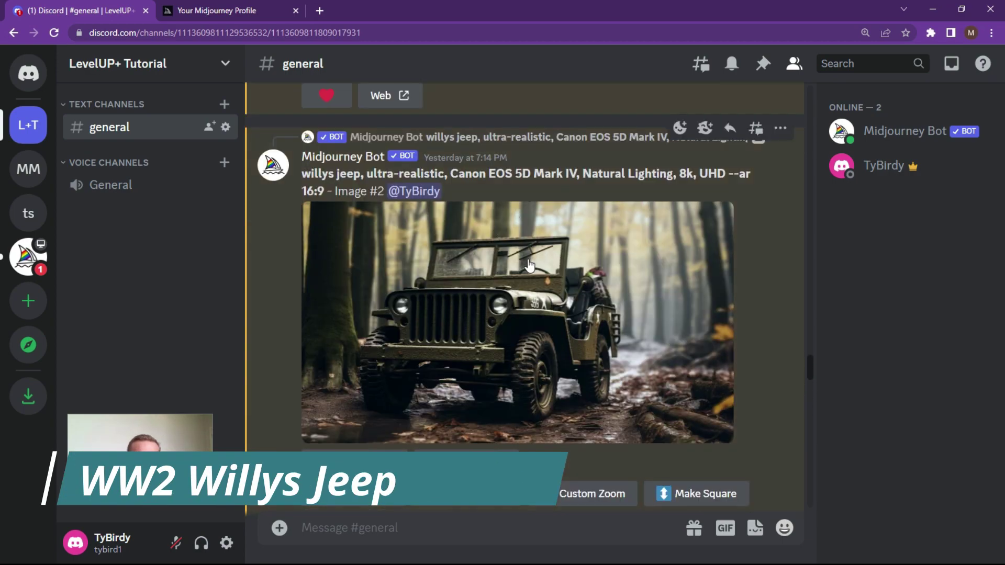
pyautogui.scroll(-12, 530, 265)
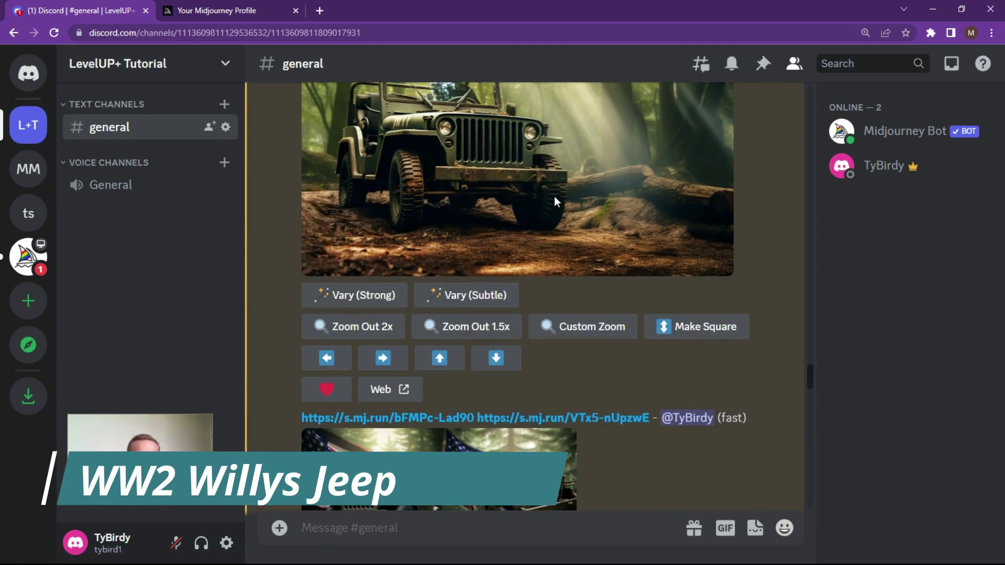
pyautogui.scroll(-5, 573, 195)
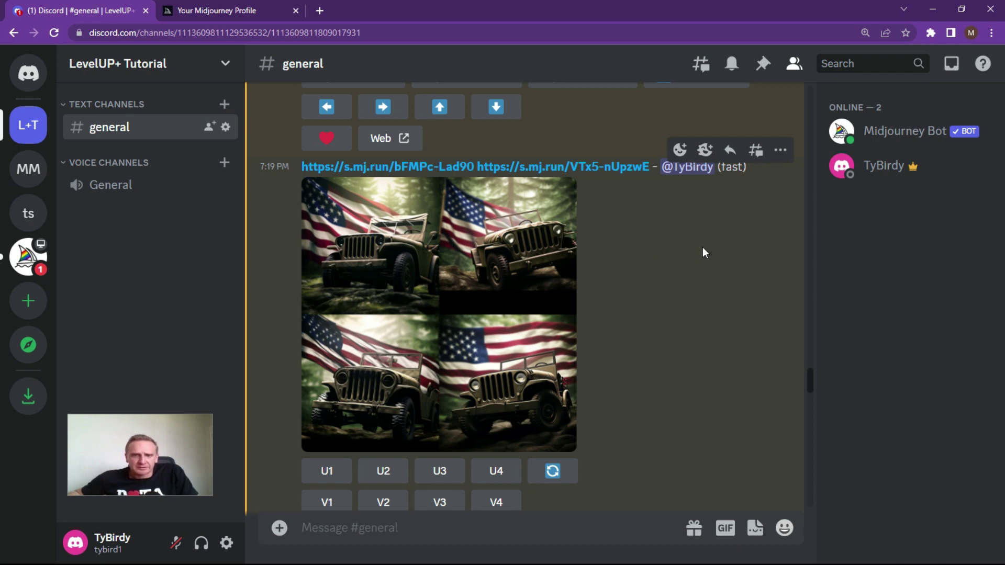
pyautogui.click(384, 167)
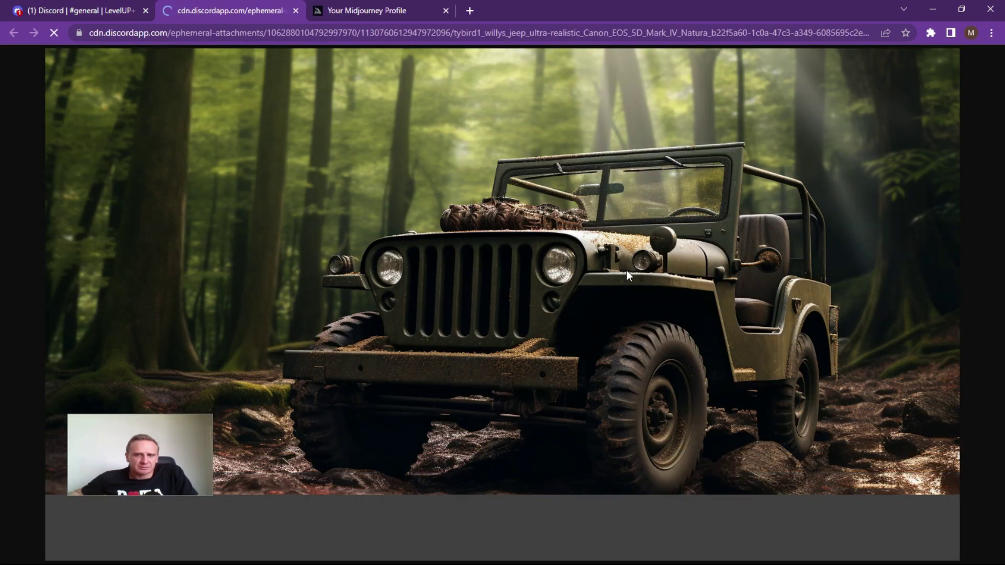
pyautogui.click(296, 11)
pyautogui.click(521, 168)
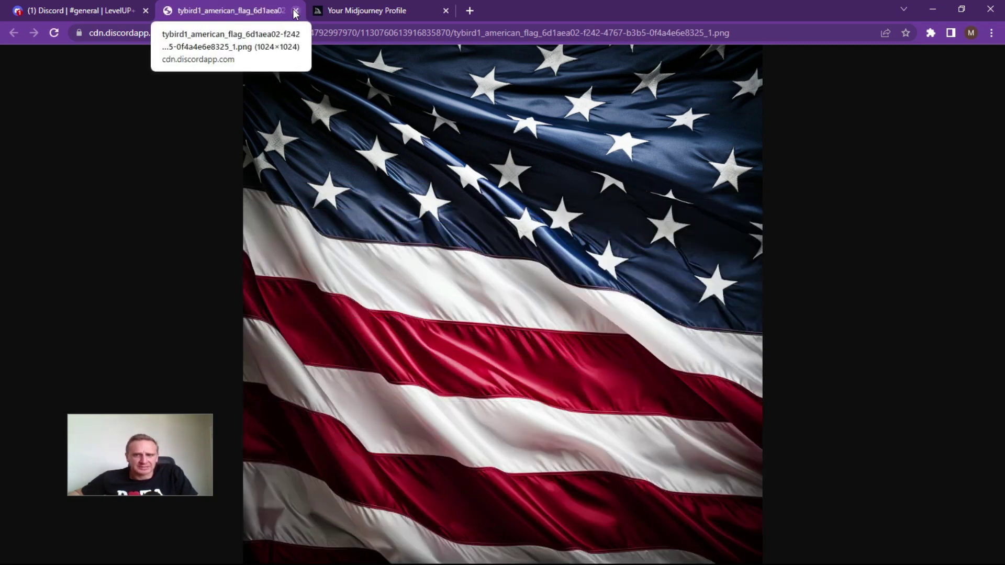
pyautogui.click(295, 11)
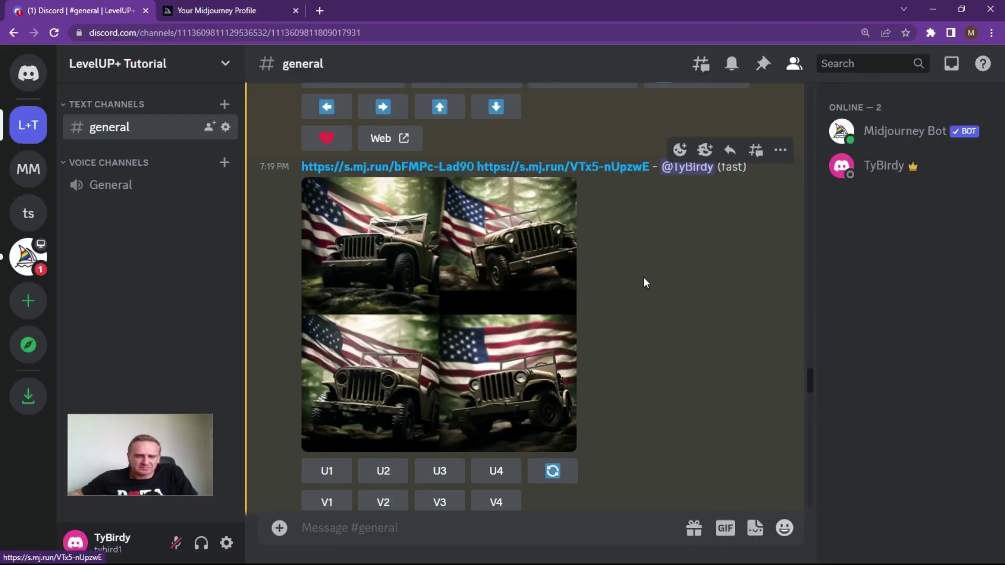
# - Enlarge the flag-and-jeep grid, then move on to the burning-forest Willys jeep grid
pyautogui.scroll(-2, 667, 277)
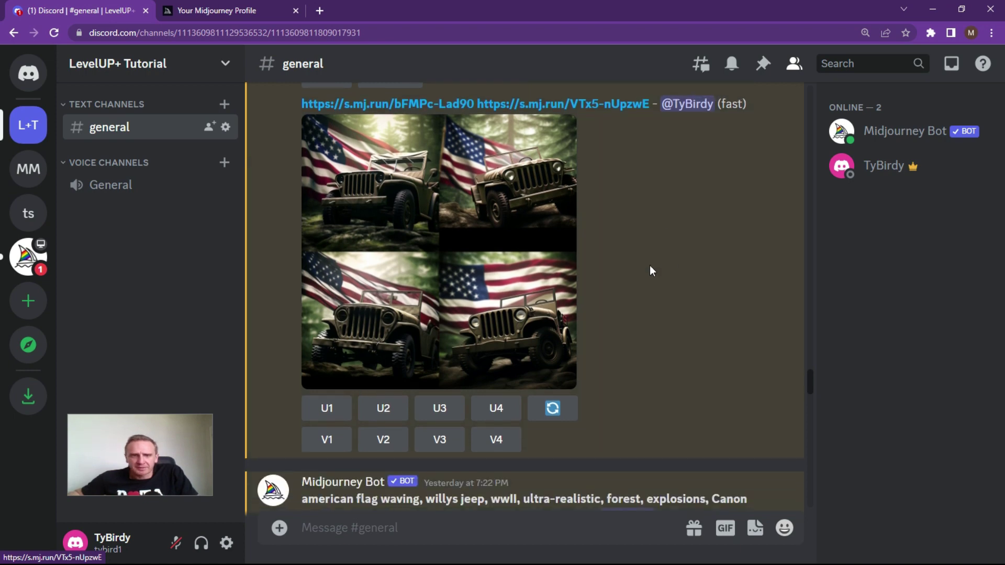
pyautogui.click(445, 246)
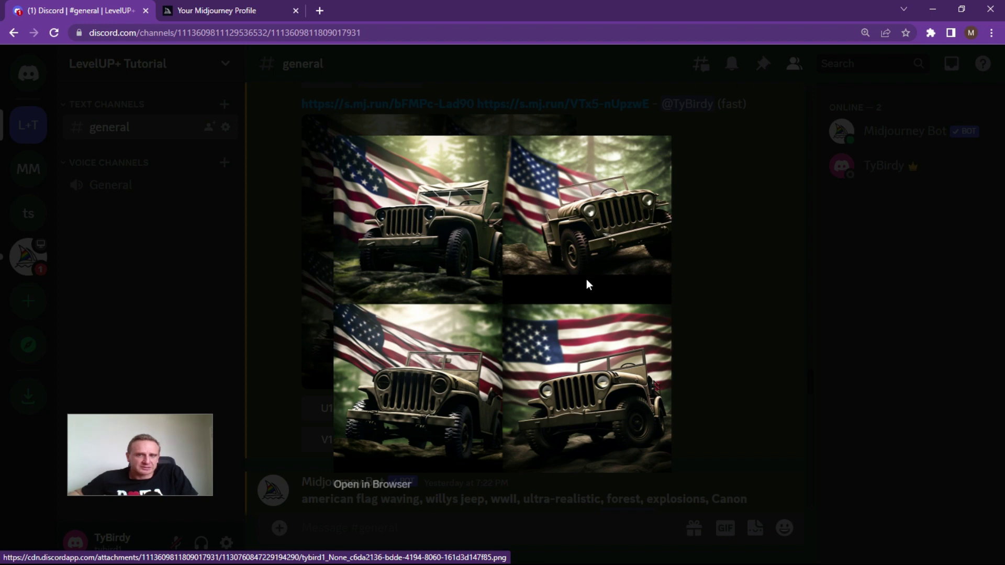
pyautogui.click(718, 269)
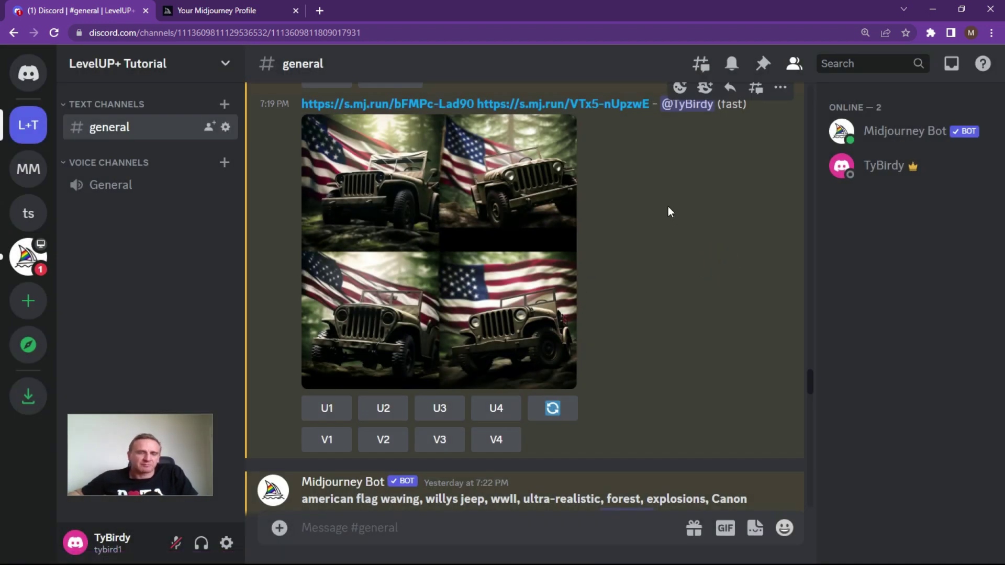
pyautogui.scroll(-3, 669, 210)
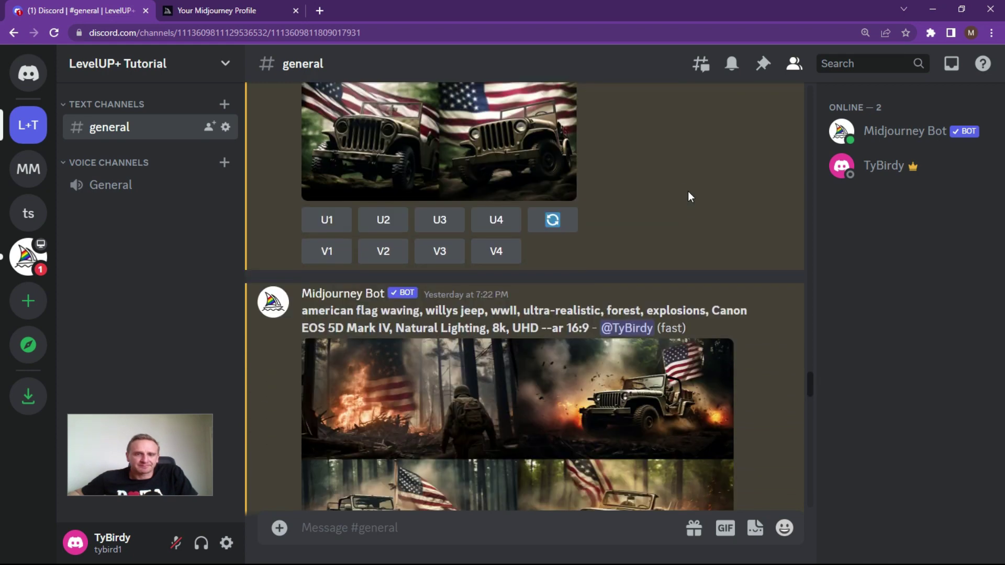
# - Scroll through the explosion jeep Image #2 and #3 upscales to the WWII soldiers flag grid
pyautogui.scroll(-2, 677, 186)
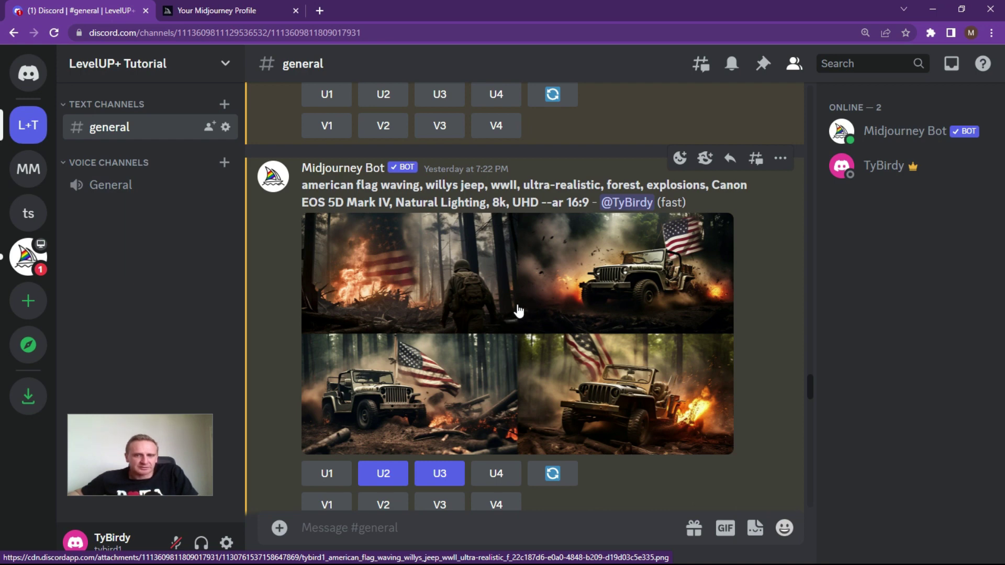
pyautogui.scroll(-1, 514, 309)
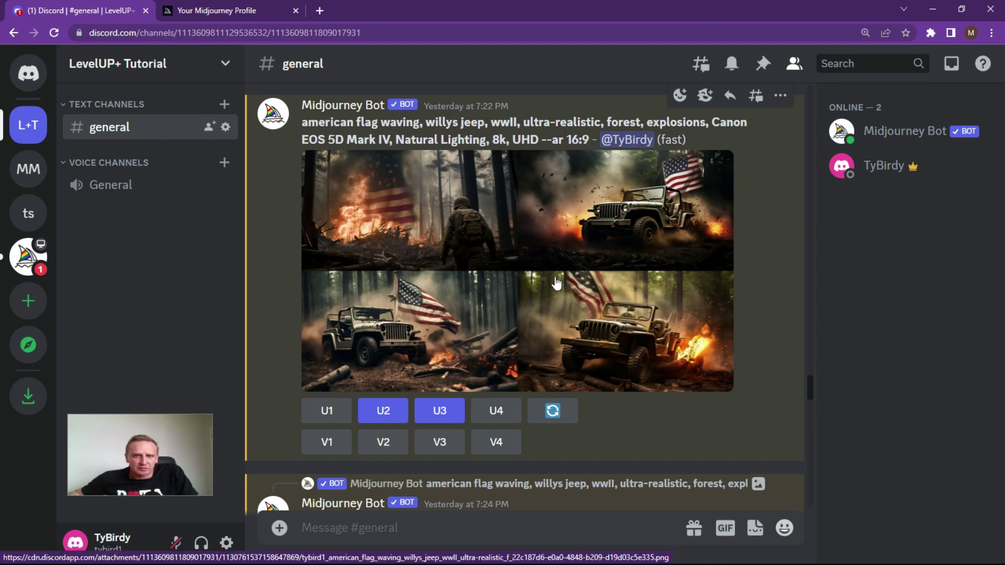
pyautogui.scroll(-2, 554, 277)
pyautogui.scroll(2, 513, 219)
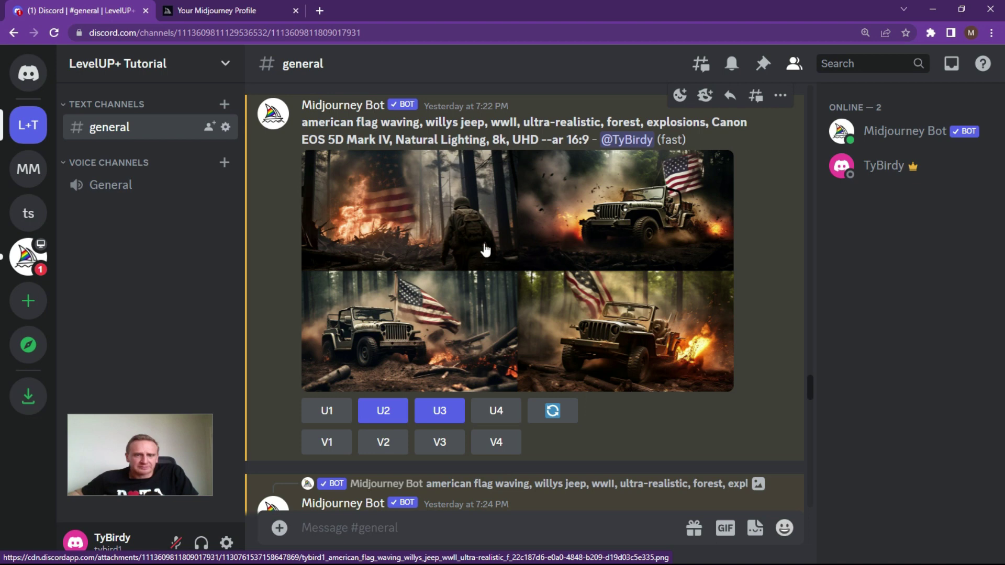
pyautogui.scroll(-6, 523, 266)
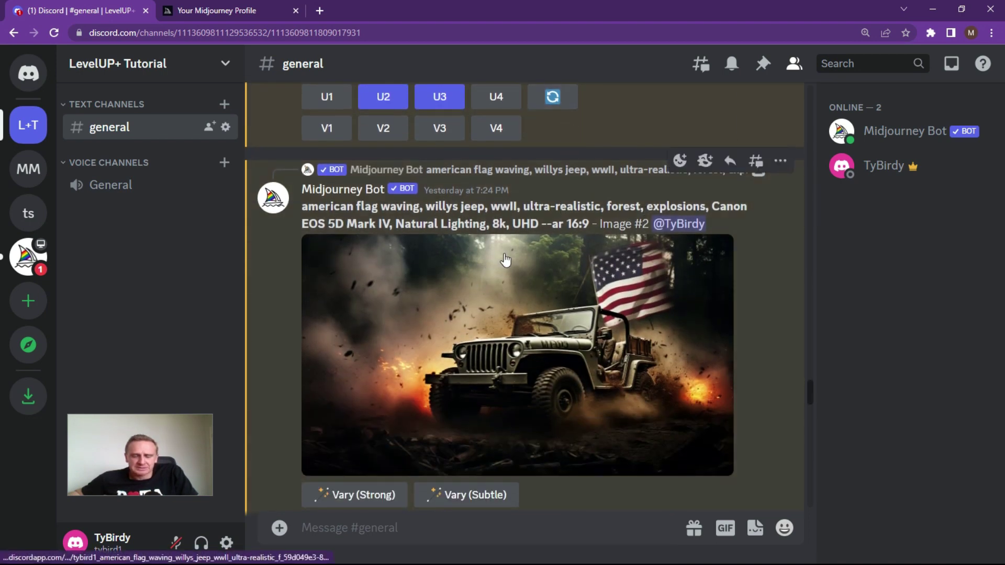
pyautogui.scroll(-3, 497, 251)
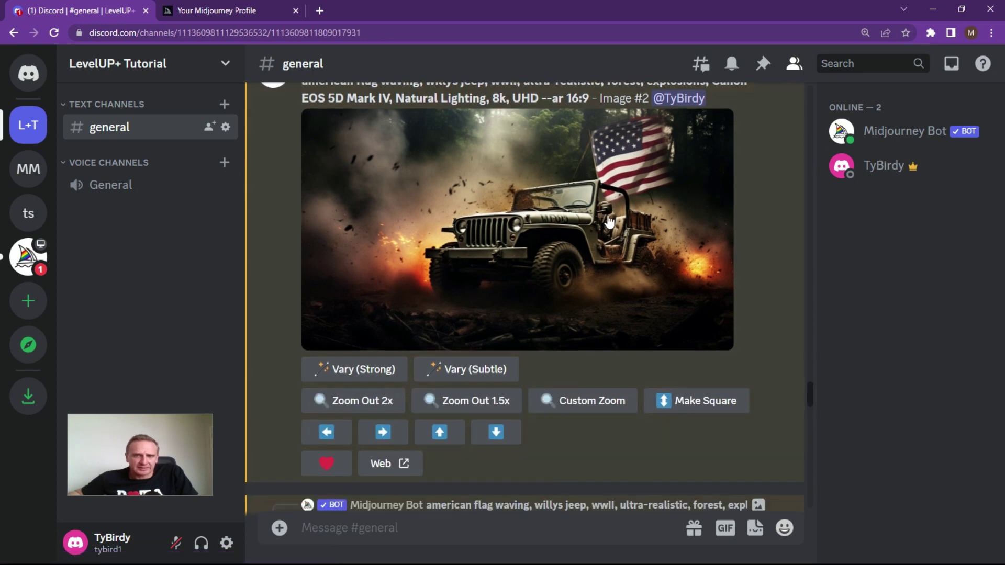
pyautogui.scroll(-1, 638, 212)
pyautogui.scroll(-6, 624, 188)
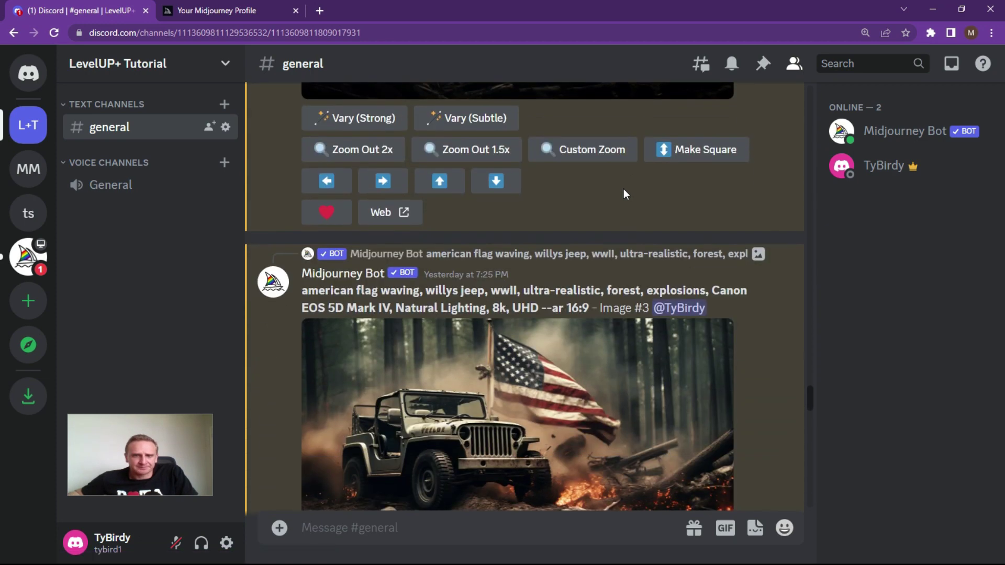
pyautogui.scroll(-4, 541, 265)
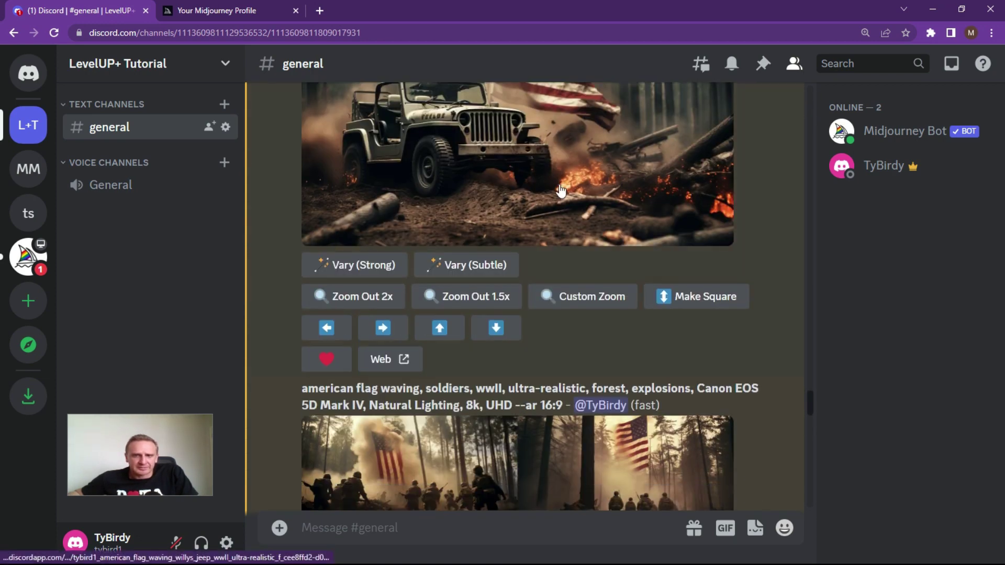
pyautogui.scroll(-4, 561, 191)
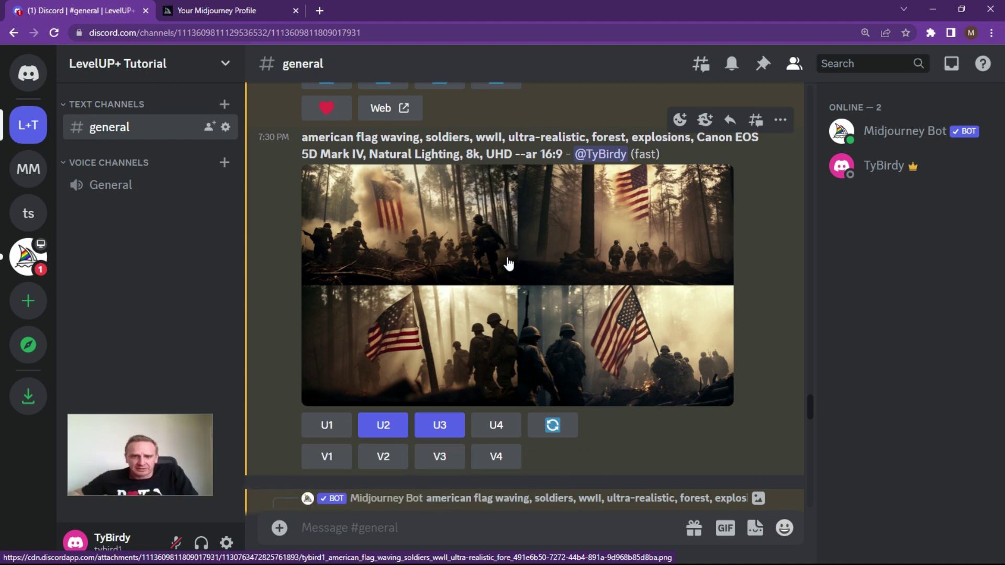
# - Highlight 'flag waving' in the soldiers prompt, then scroll past Image #2 and #3 to the willys jeep::3 grid
pyautogui.scroll(-1, 508, 265)
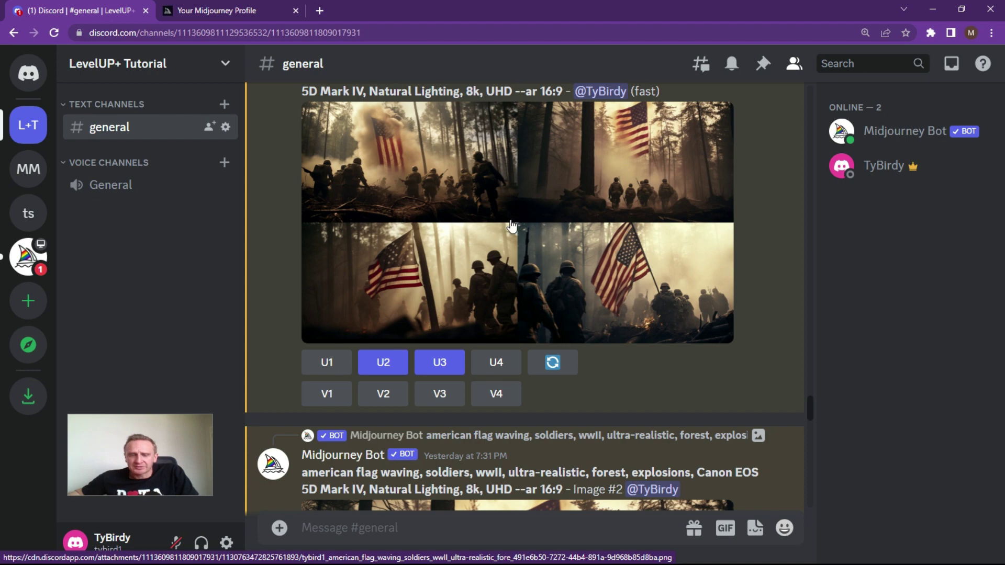
pyautogui.scroll(1, 530, 214)
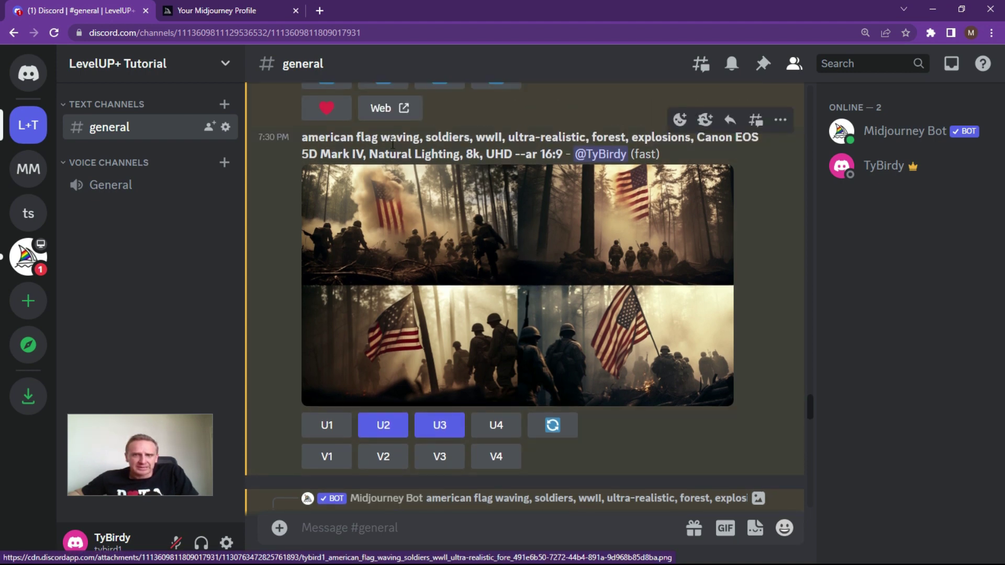
pyautogui.moveTo(385, 141); pyautogui.dragTo(347, 140)
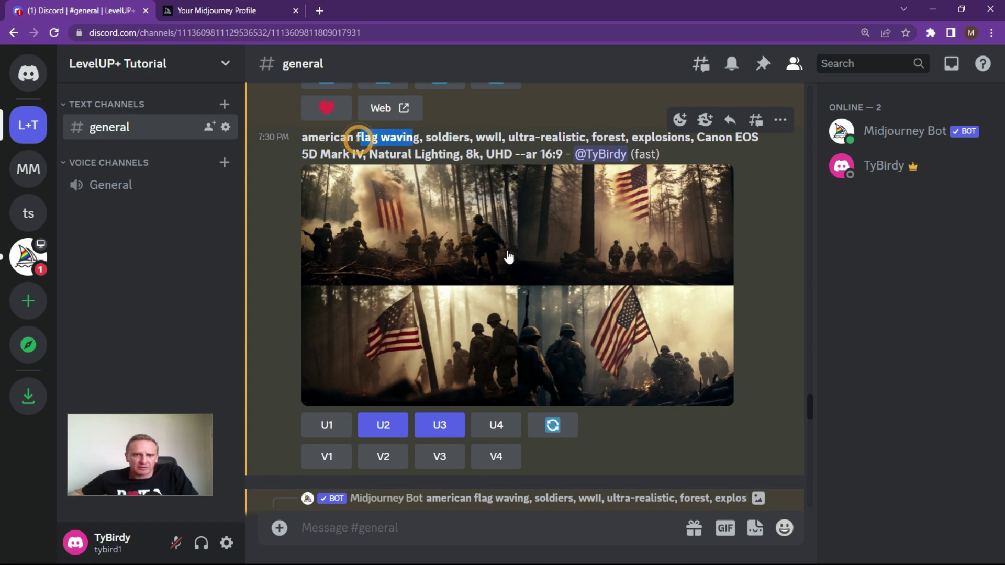
pyautogui.scroll(-1, 508, 258)
pyautogui.scroll(-3, 457, 206)
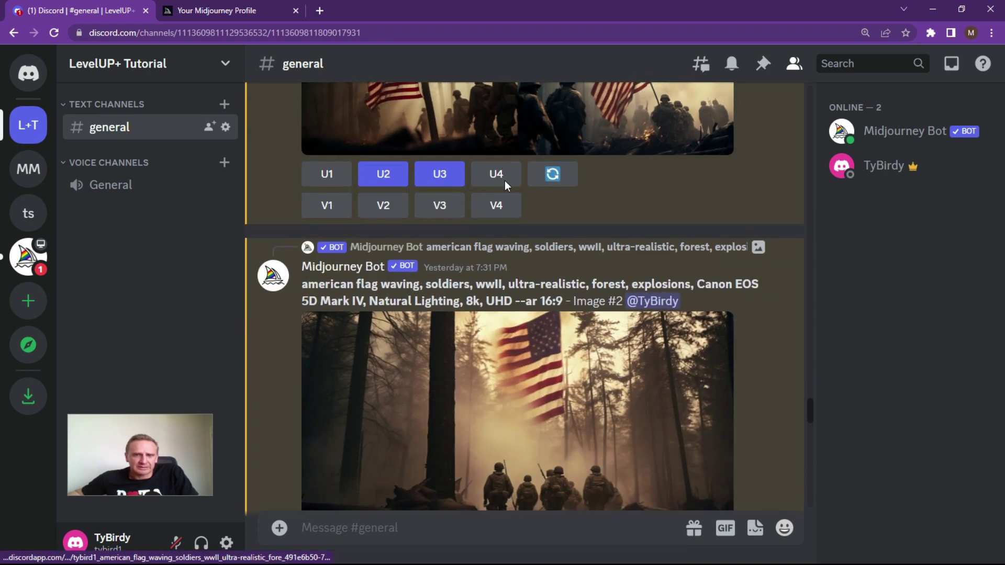
pyautogui.scroll(-2, 534, 340)
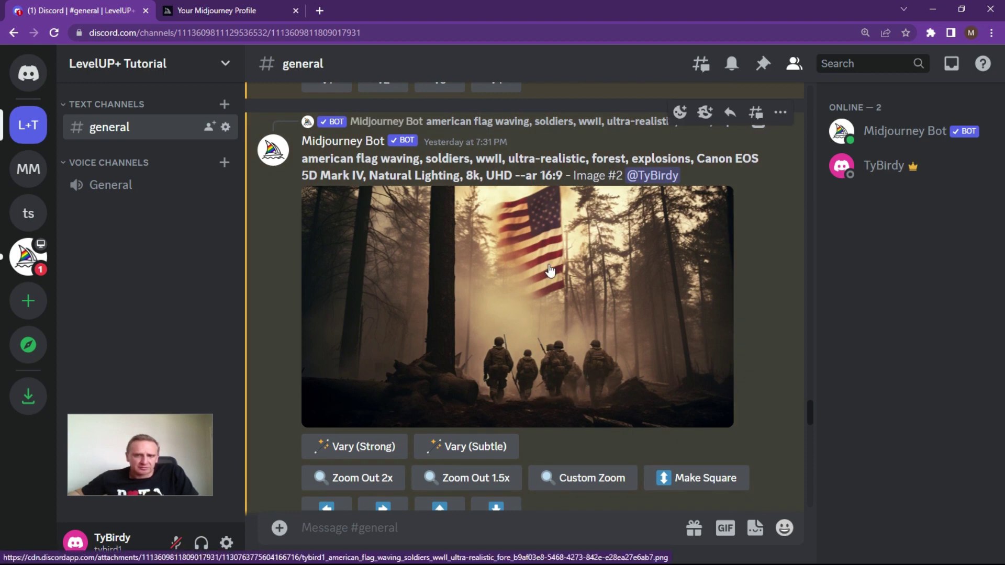
pyautogui.scroll(-1, 586, 293)
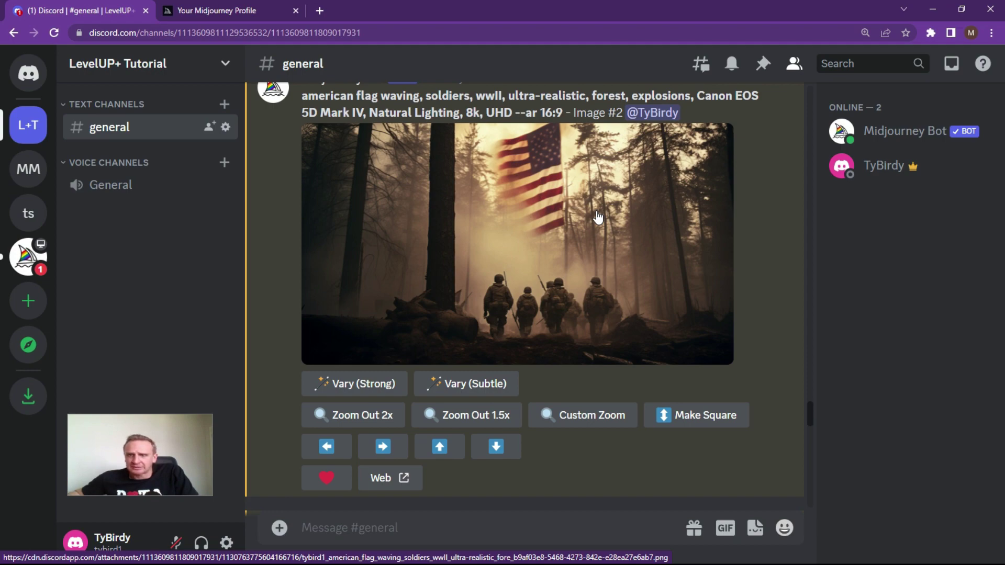
pyautogui.scroll(-6, 595, 210)
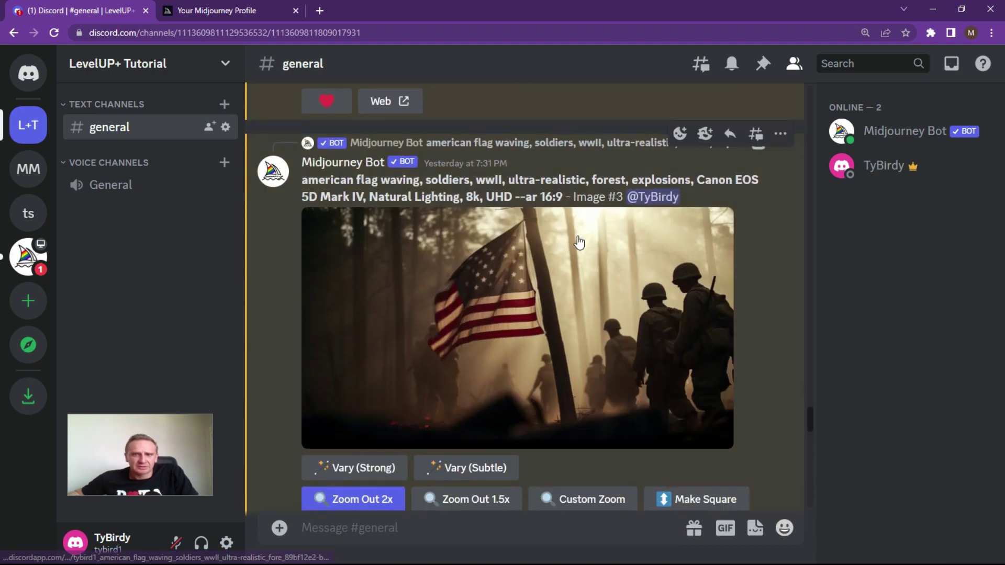
pyautogui.scroll(-6, 555, 268)
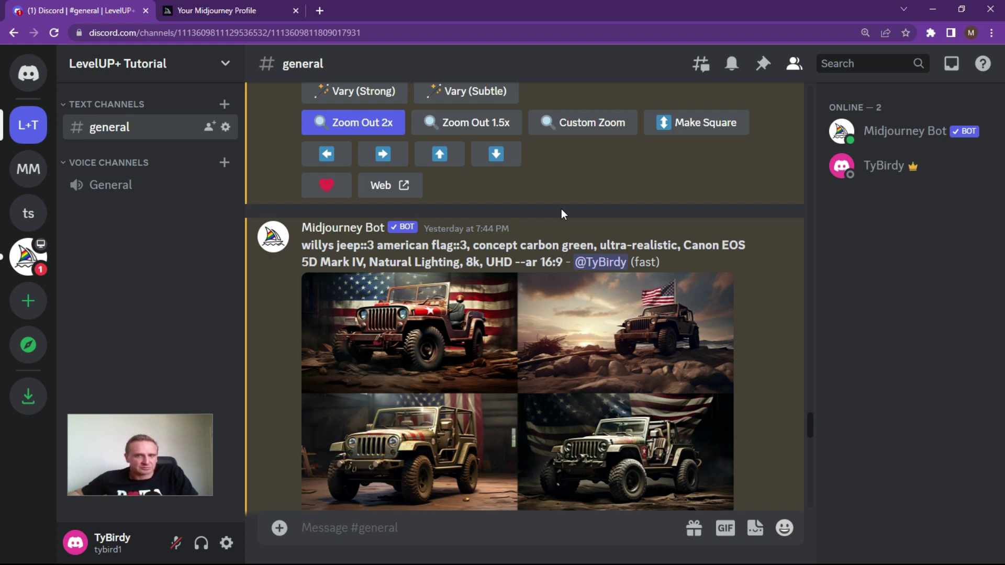
pyautogui.scroll(6, 561, 208)
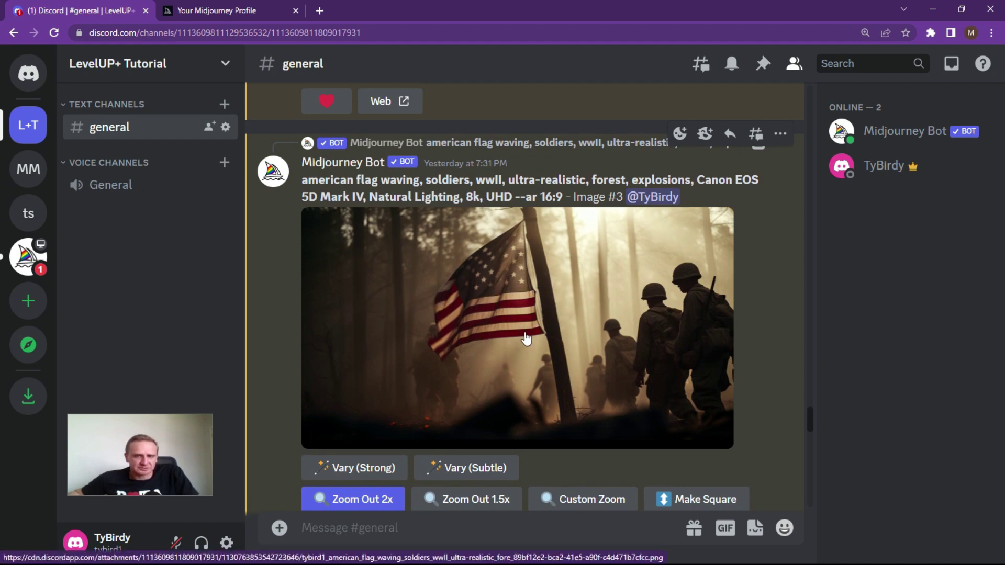
pyautogui.scroll(-6, 562, 331)
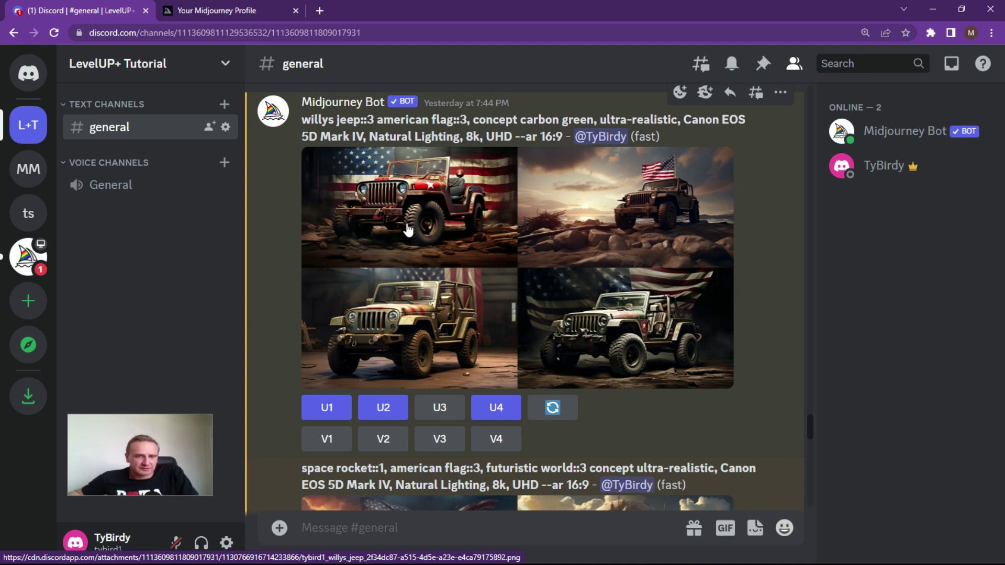
# - Highlight the 'willys jeep::3' weighting, then scroll to the 'space rocket::1, american flag::3' grid
pyautogui.moveTo(300, 121); pyautogui.dragTo(373, 120)
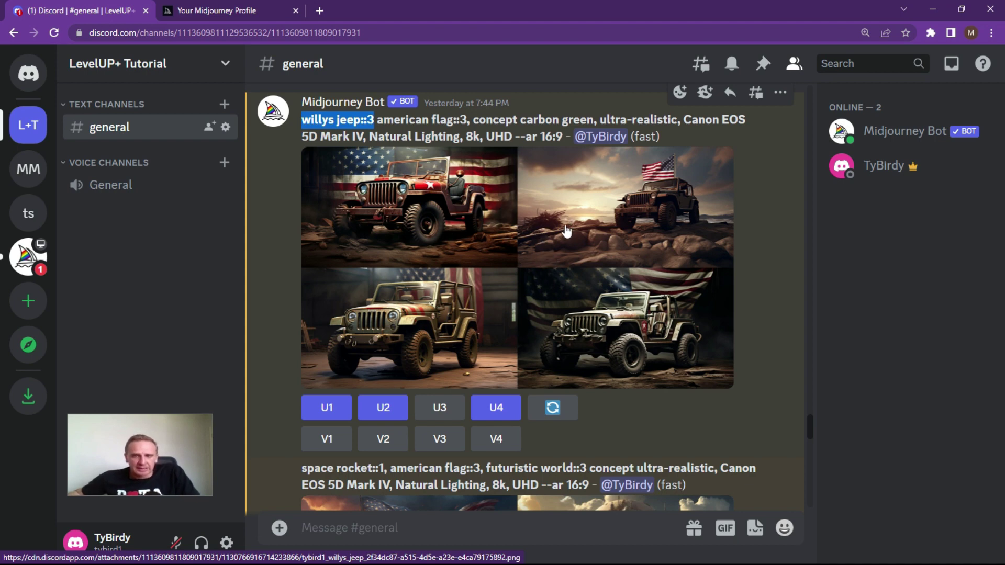
pyautogui.scroll(-1, 557, 230)
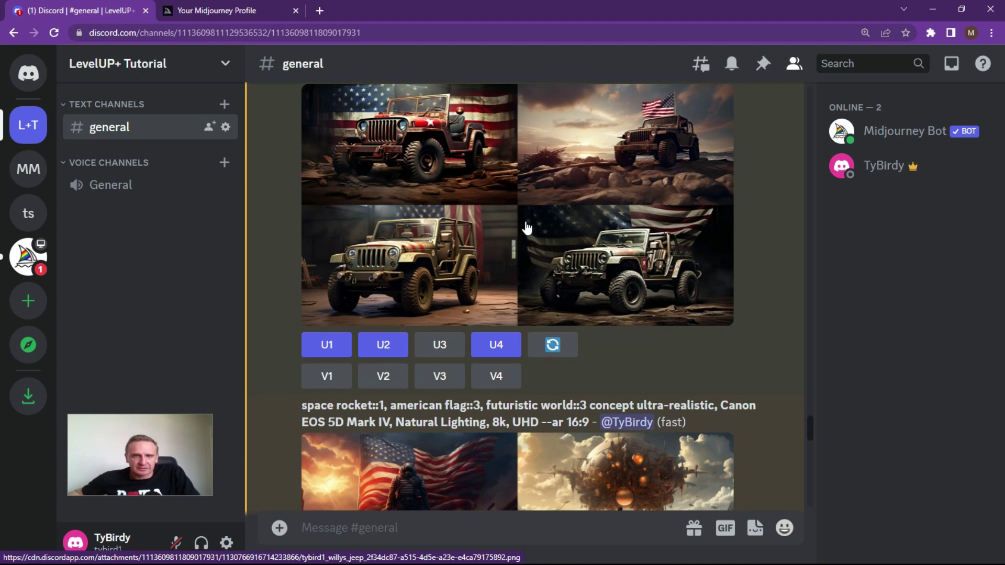
pyautogui.scroll(-3, 526, 225)
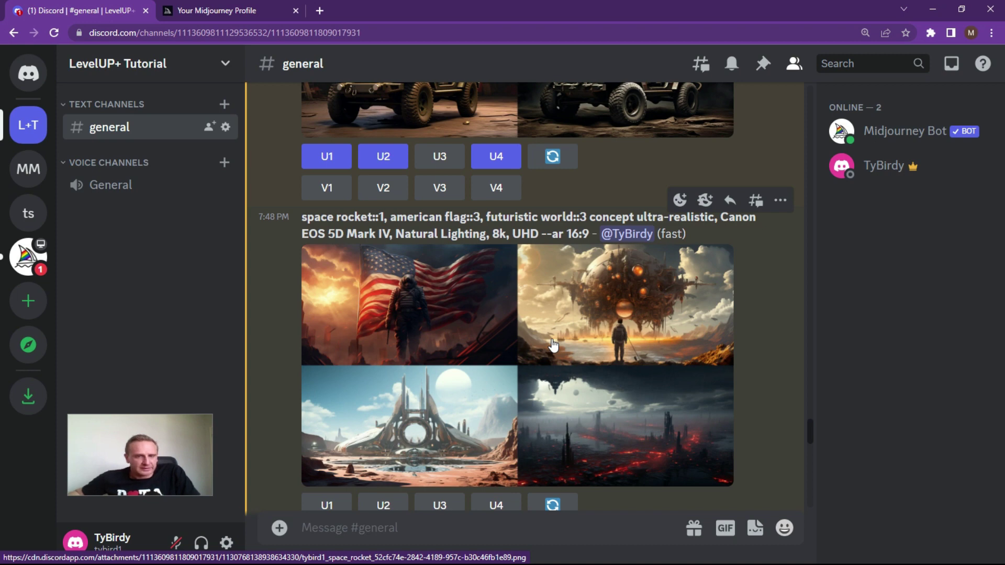
pyautogui.scroll(-1, 522, 317)
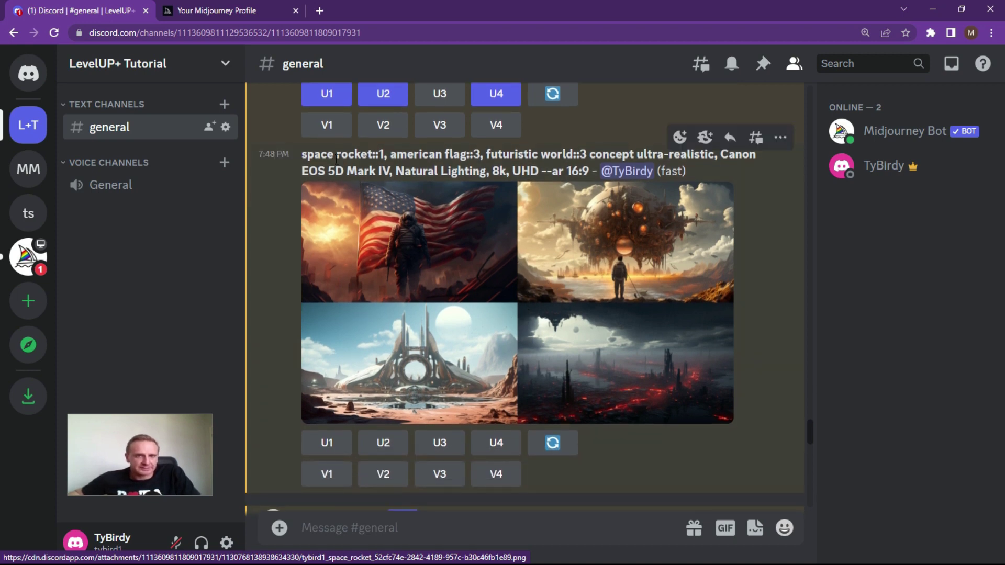
pyautogui.doubleClick(384, 155)
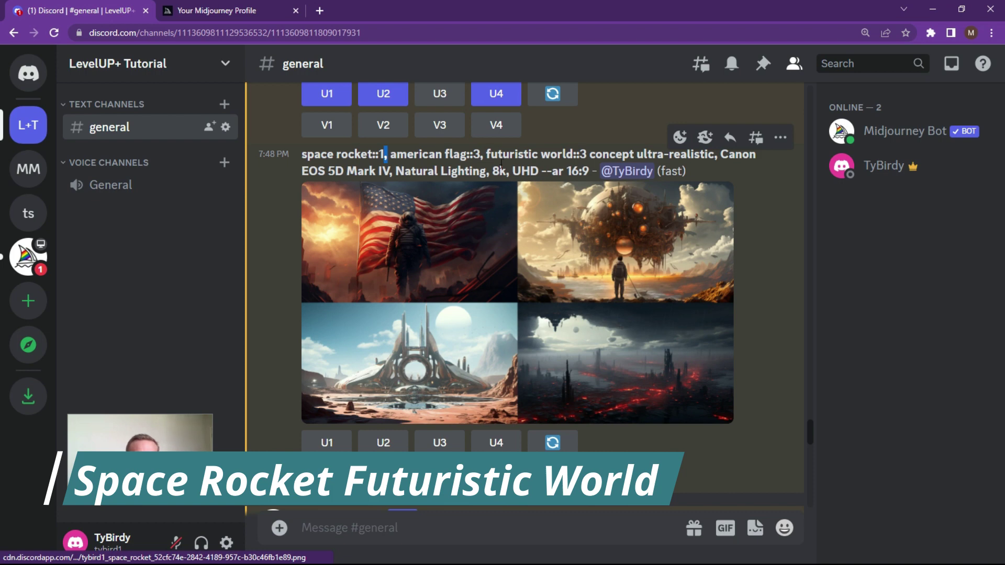
pyautogui.moveTo(587, 154); pyautogui.dragTo(486, 154)
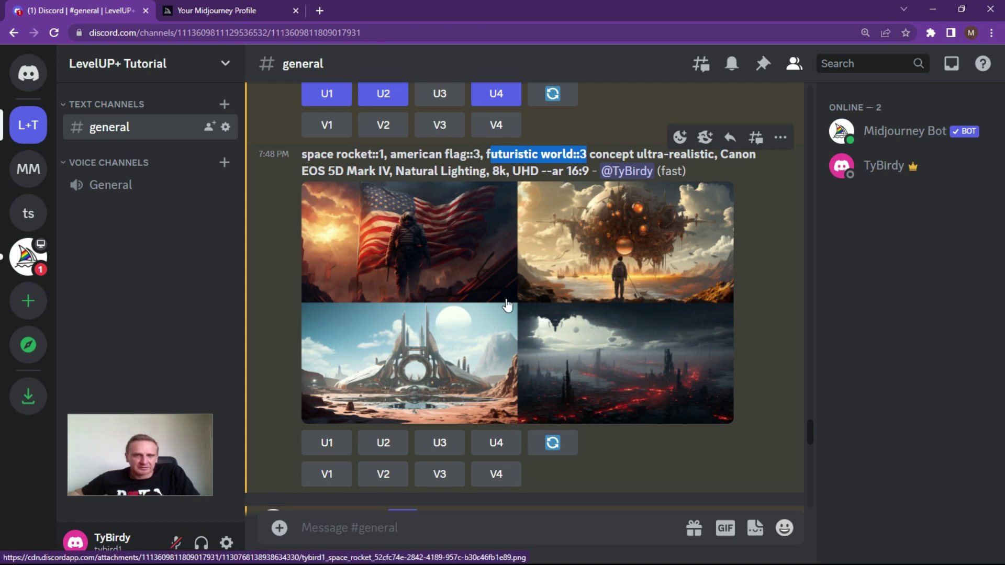
pyautogui.click(459, 245)
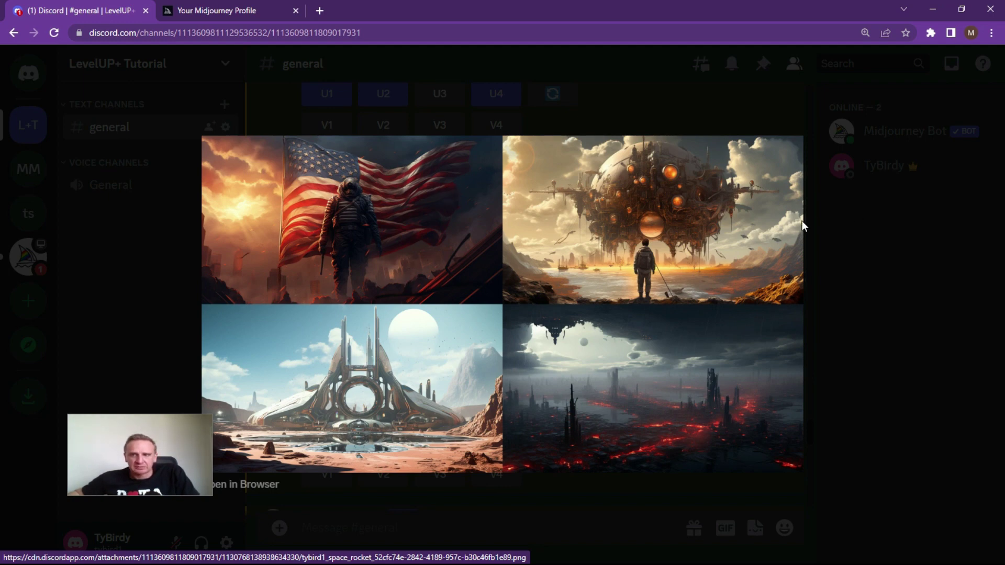
pyautogui.click(755, 121)
pyautogui.scroll(-5, 605, 272)
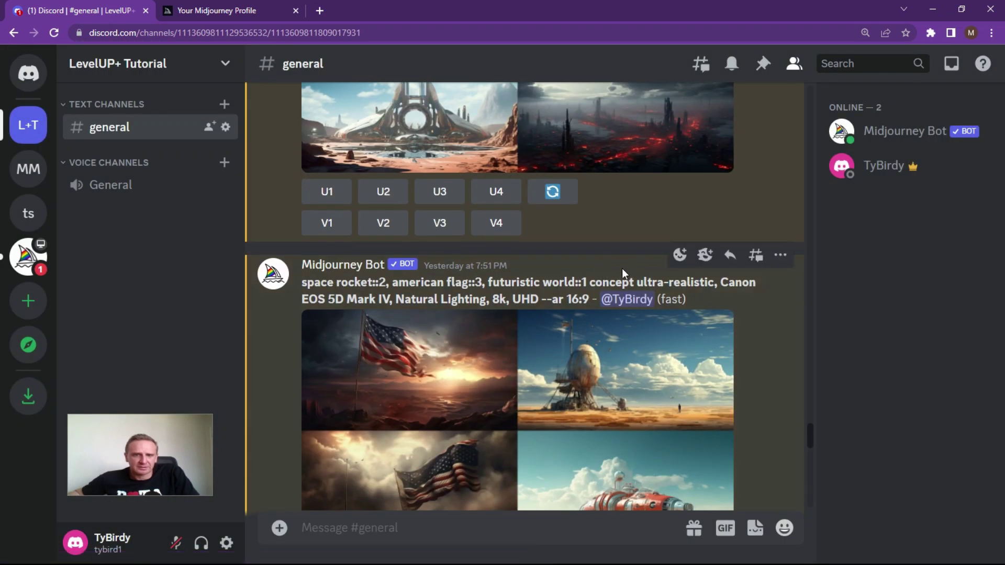
pyautogui.scroll(-1, 622, 268)
pyautogui.scroll(-1, 555, 306)
pyautogui.scroll(6, 526, 294)
pyautogui.scroll(-5, 526, 295)
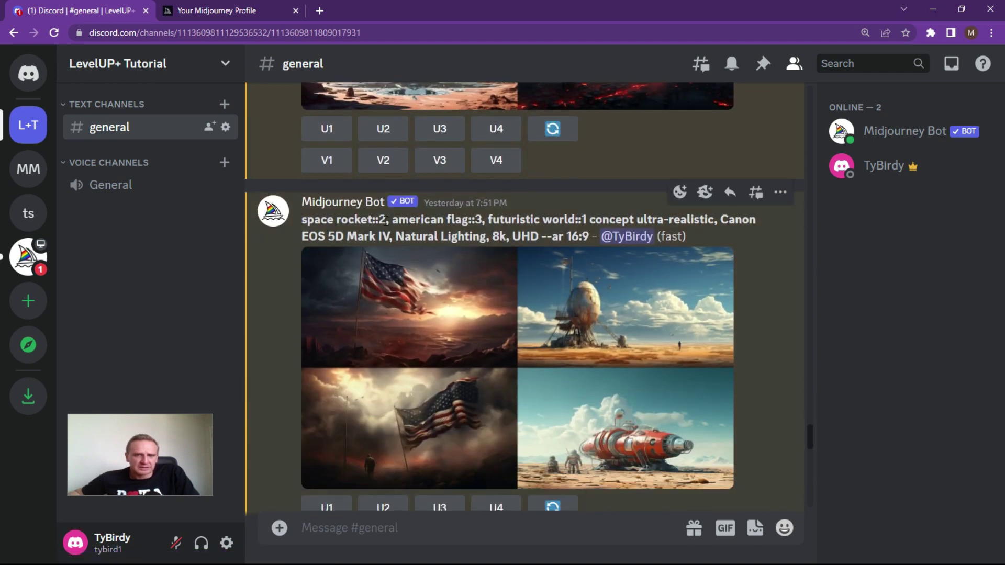
pyautogui.moveTo(377, 219); pyautogui.dragTo(386, 219)
pyautogui.moveTo(589, 219); pyautogui.dragTo(525, 220)
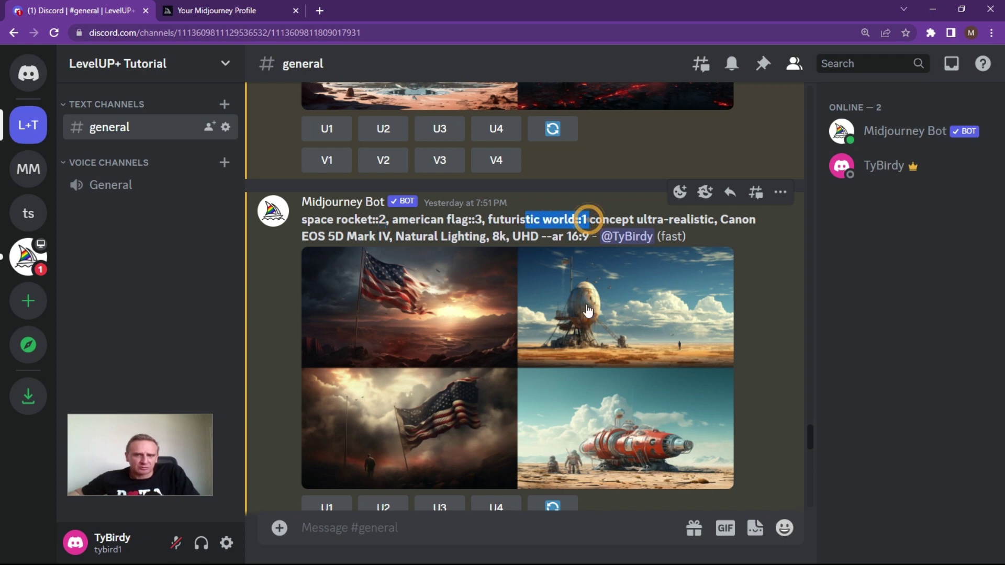
pyautogui.scroll(-1, 606, 262)
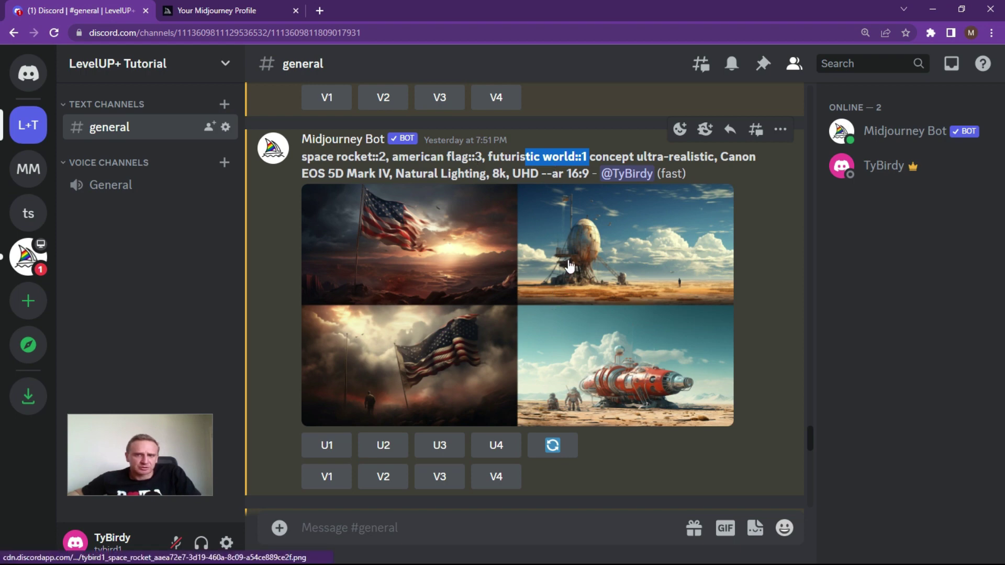
pyautogui.scroll(-3, 602, 232)
# - Scroll to the soldiers Zoom Out grid and enlarge it for a closer look
pyautogui.scroll(-1, 601, 232)
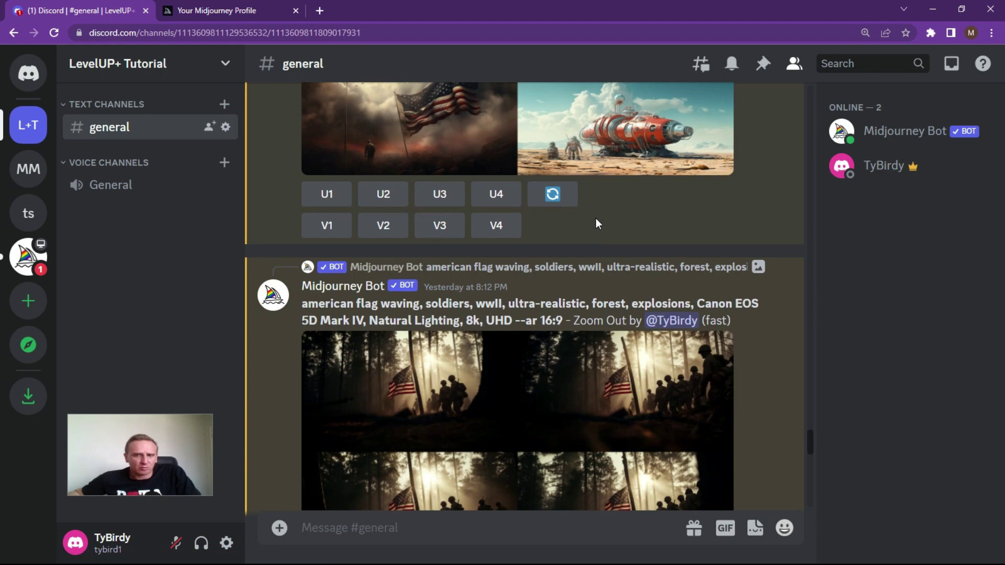
pyautogui.scroll(-2, 592, 228)
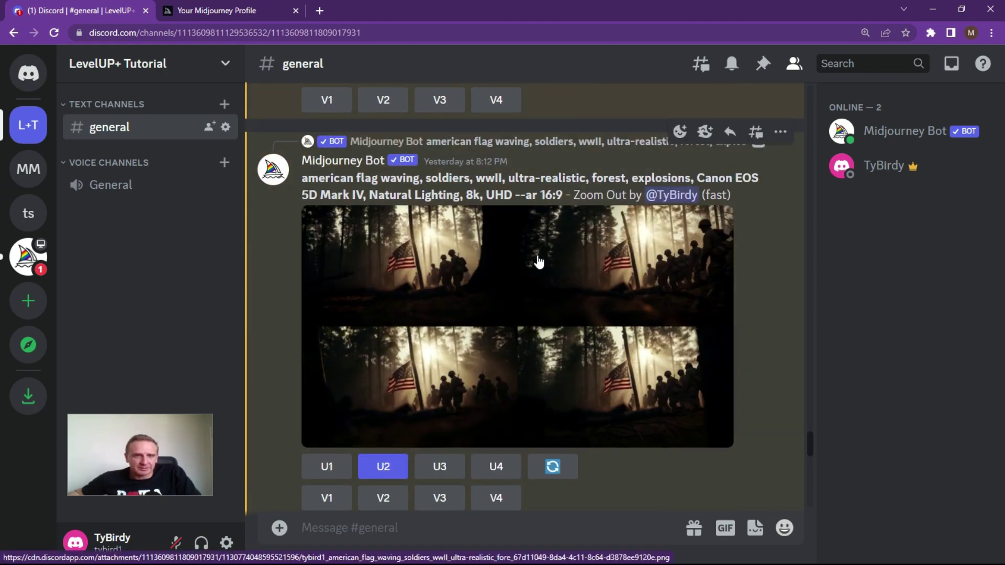
pyautogui.scroll(-1, 536, 253)
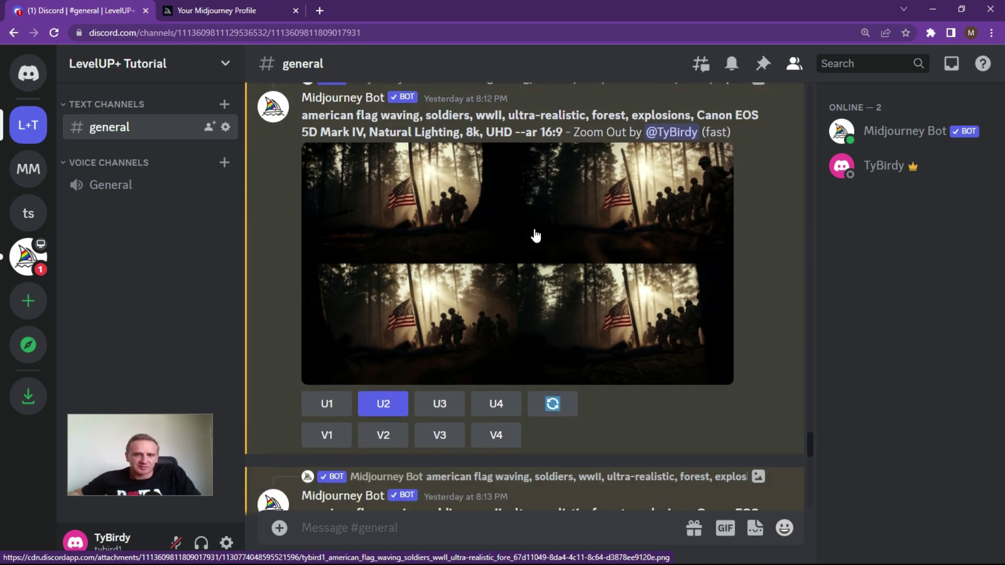
pyautogui.scroll(-2, 535, 230)
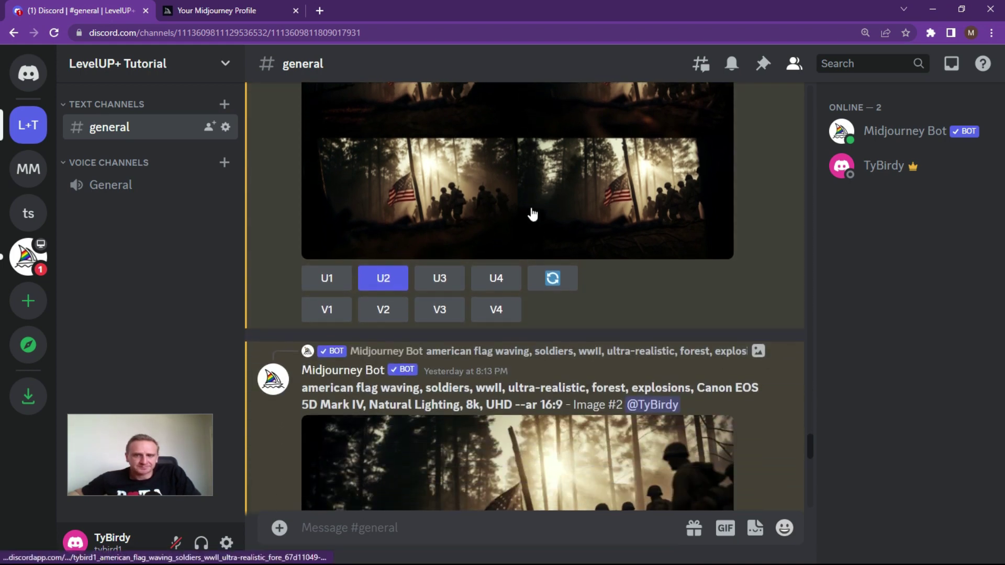
pyautogui.click(511, 194)
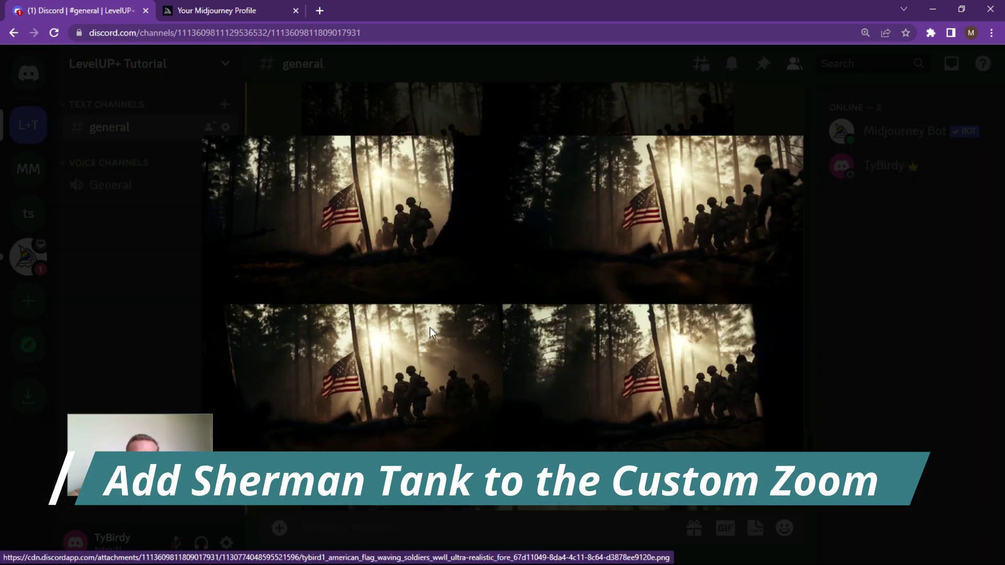
pyautogui.click(779, 114)
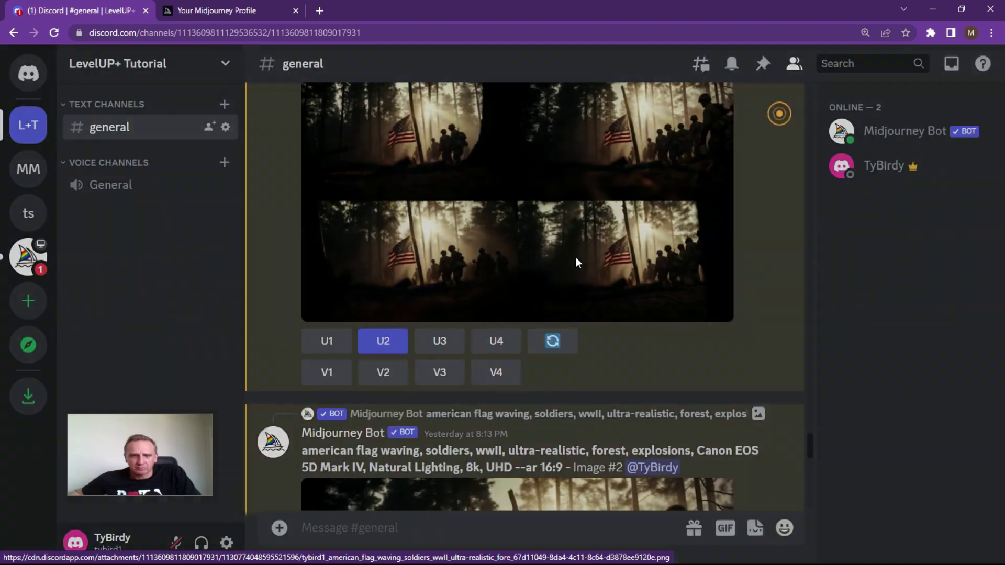
# - Scroll down to the Image #2 upscale of soldiers carrying the flag through the forest
pyautogui.scroll(-2, 635, 246)
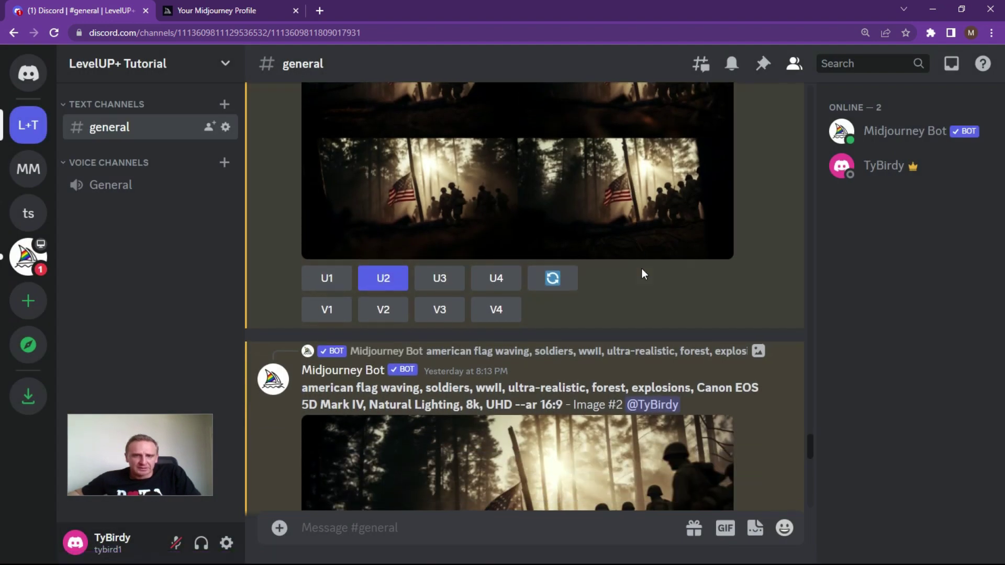
pyautogui.scroll(-2, 643, 272)
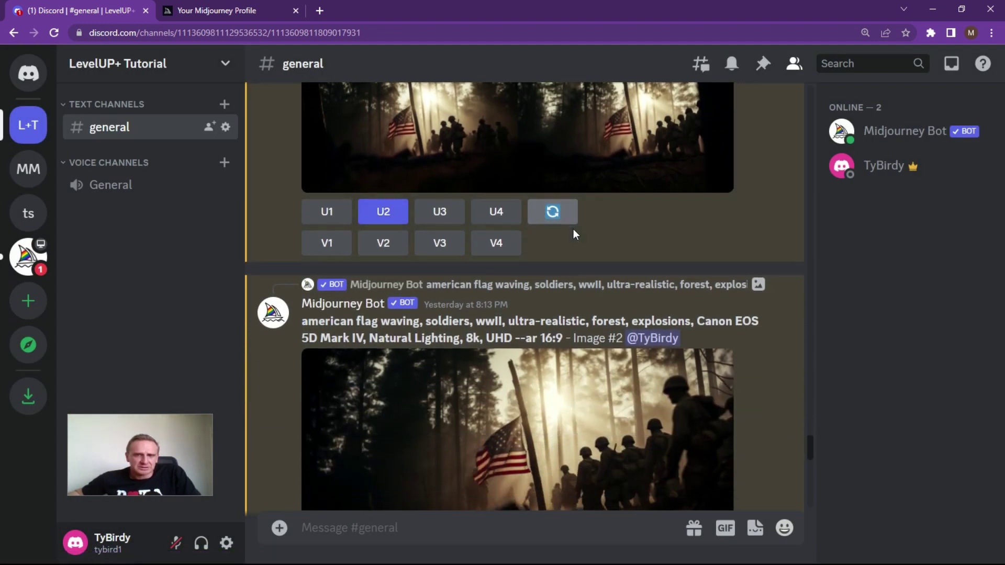
pyautogui.scroll(-5, 575, 233)
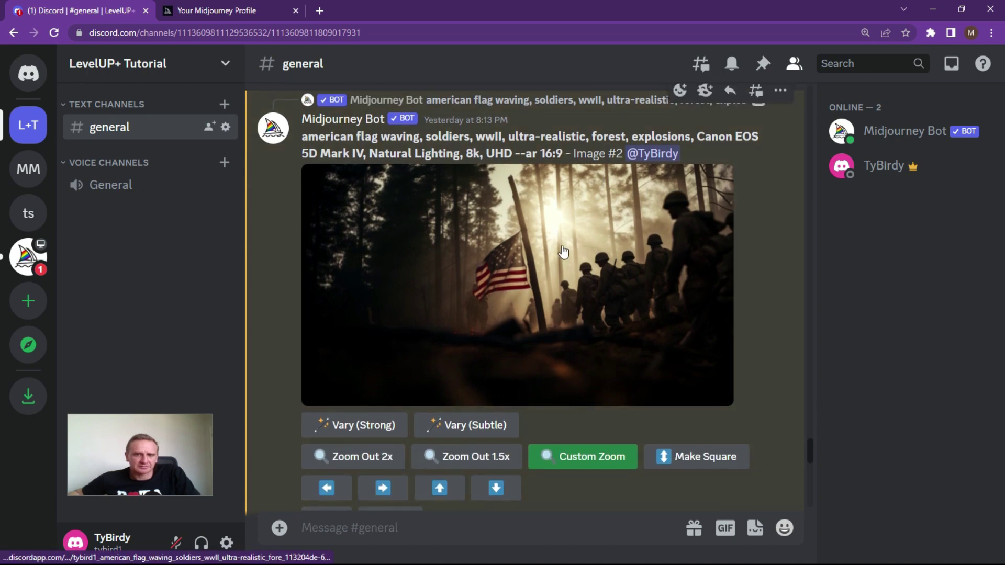
pyautogui.scroll(-5, 587, 420)
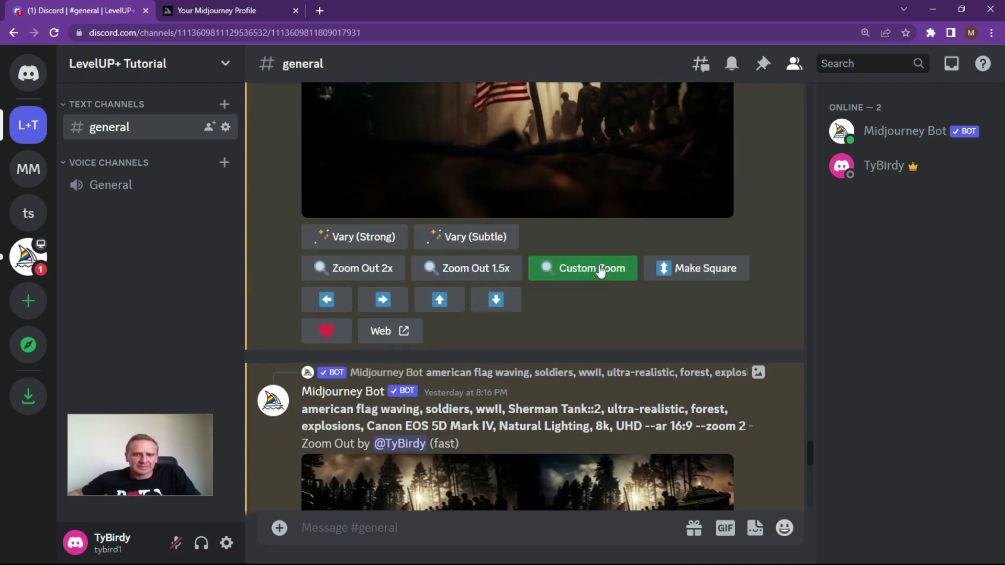
pyautogui.scroll(5, 595, 327)
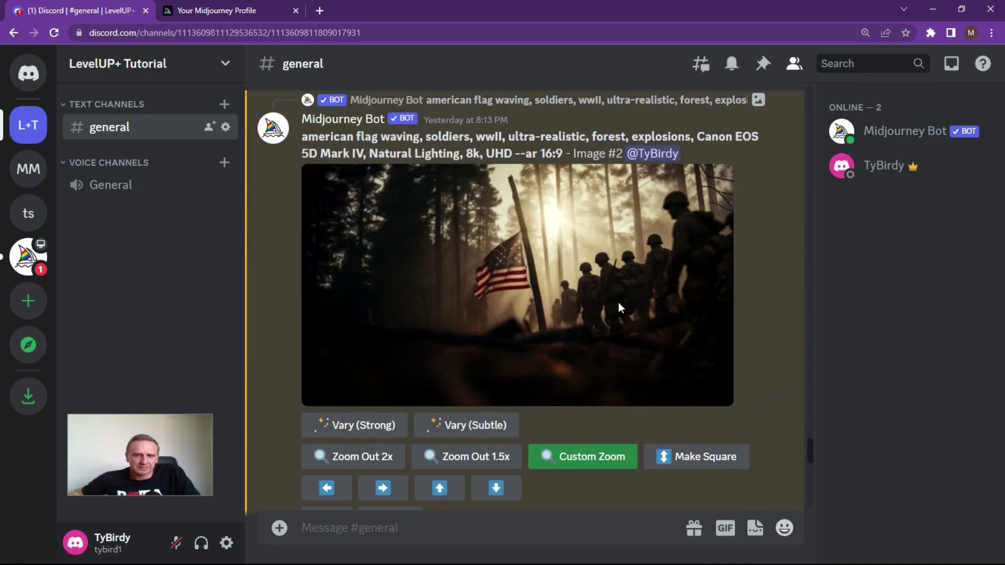
pyautogui.click(582, 460)
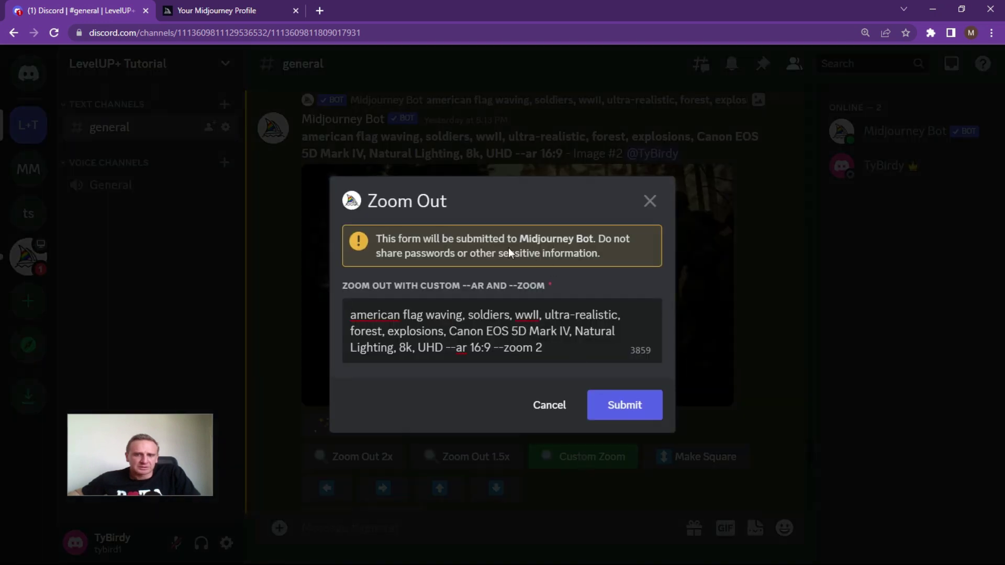
pyautogui.moveTo(551, 348); pyautogui.dragTo(347, 314)
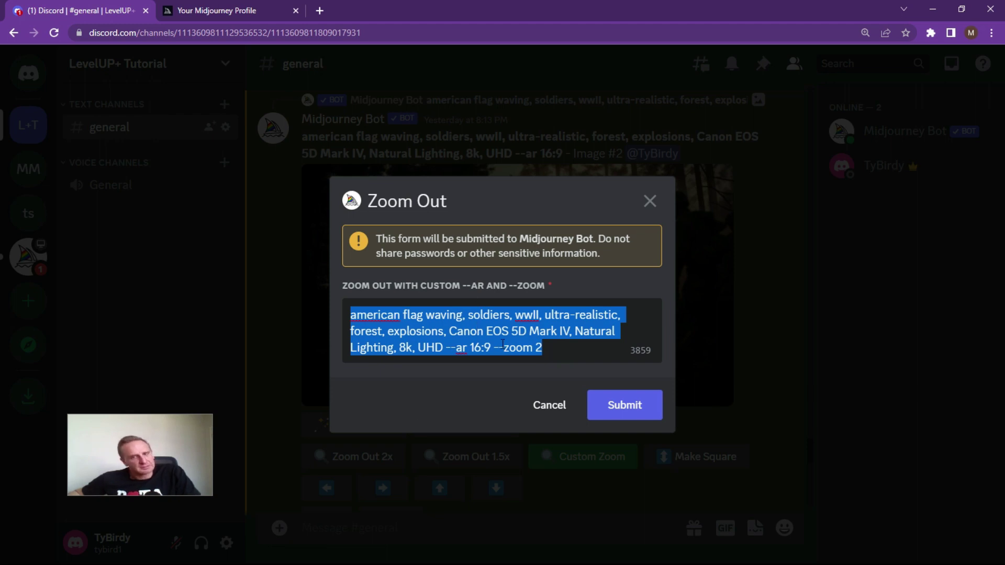
pyautogui.click(651, 203)
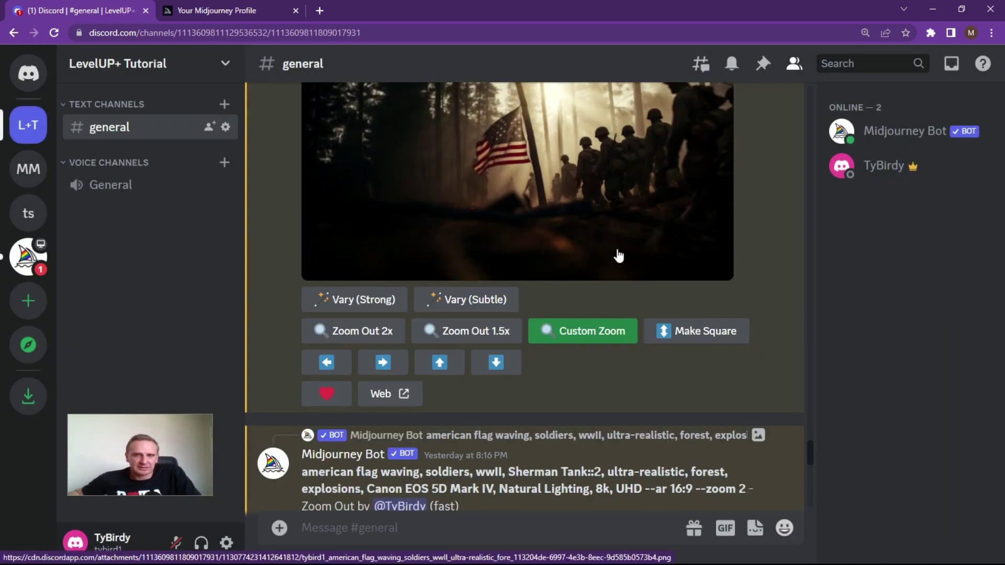
# - Highlight --zoom 2 and Sherman Tank::2 in the zoom-out prompt, then enlarge and close its grid
pyautogui.scroll(-4, 622, 251)
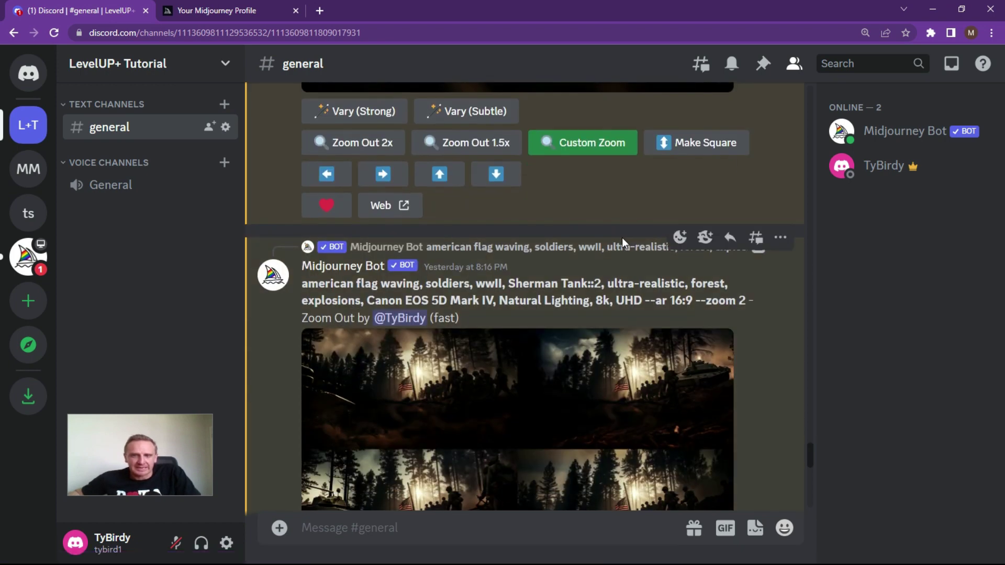
pyautogui.scroll(-1, 628, 228)
pyautogui.scroll(-2, 628, 229)
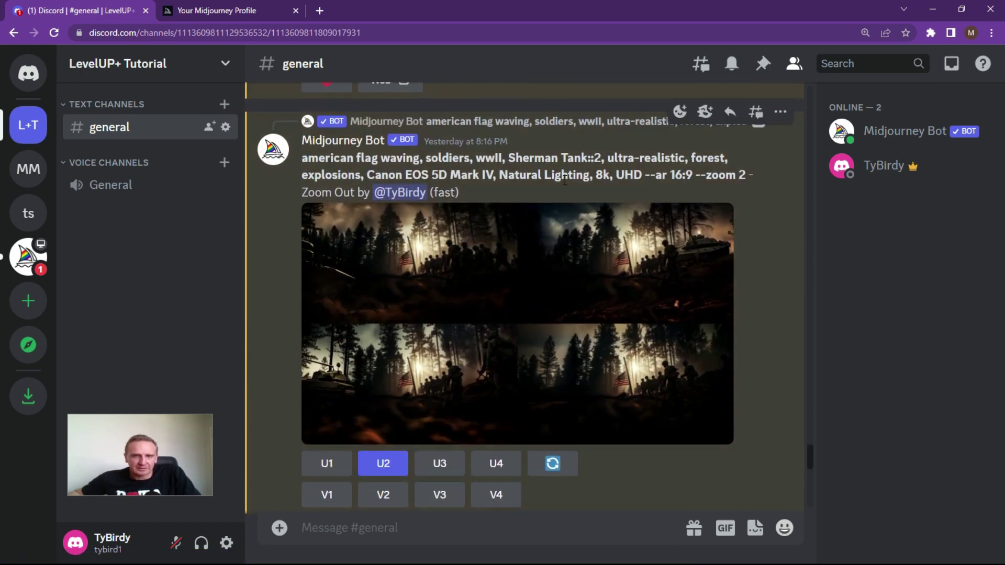
pyautogui.moveTo(300, 161); pyautogui.dragTo(746, 177)
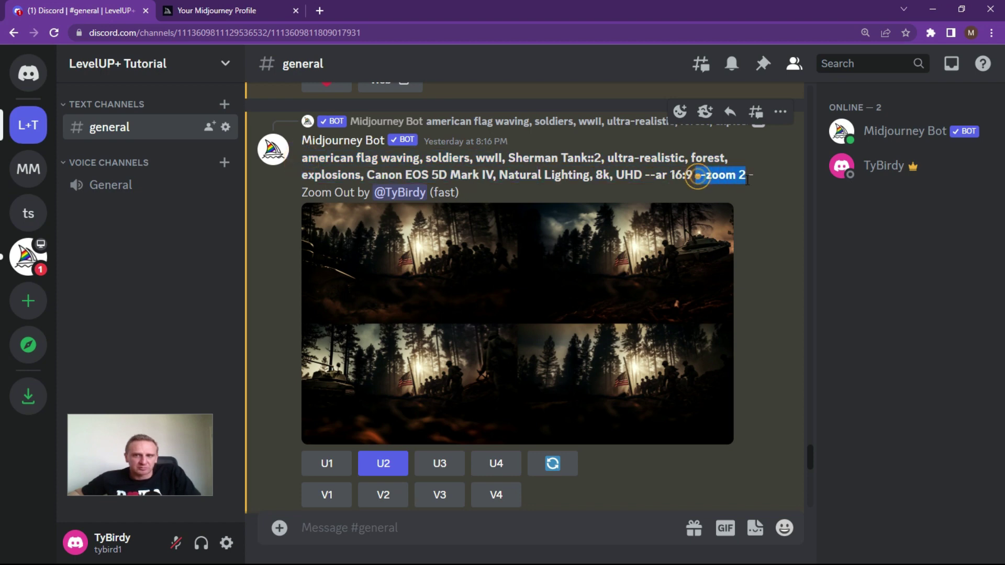
pyautogui.moveTo(507, 158); pyautogui.dragTo(602, 160)
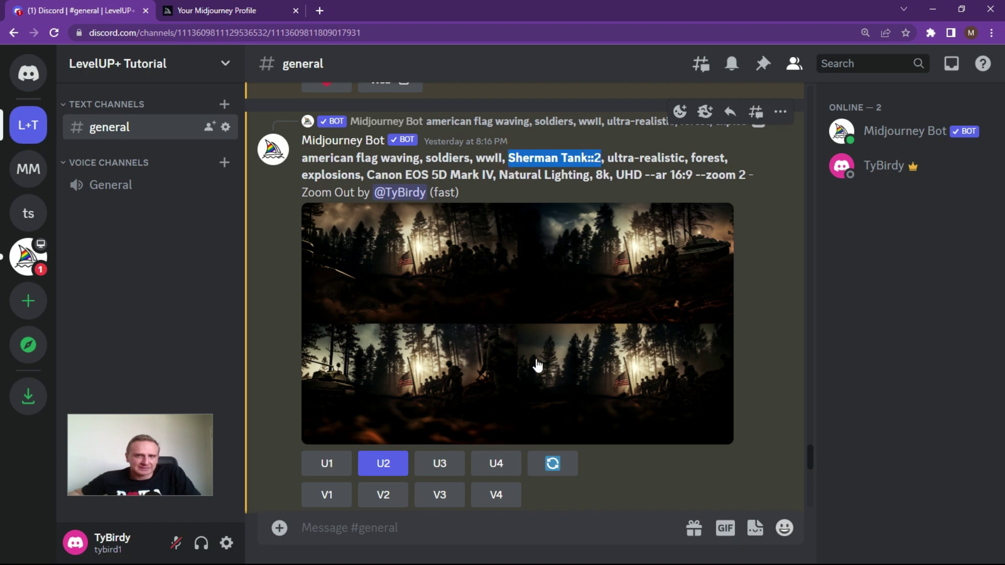
pyautogui.click(601, 158)
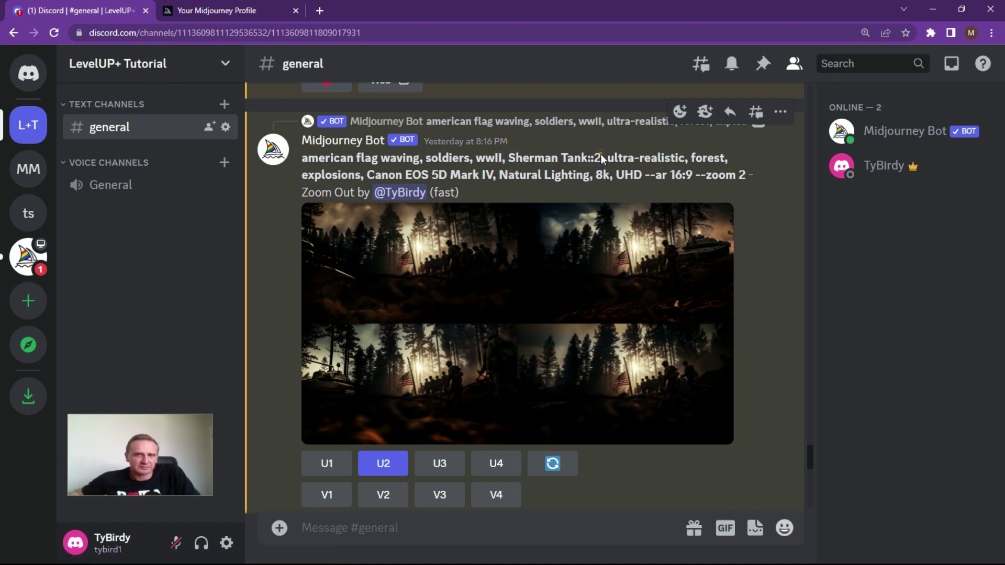
pyautogui.moveTo(601, 158); pyautogui.dragTo(507, 158)
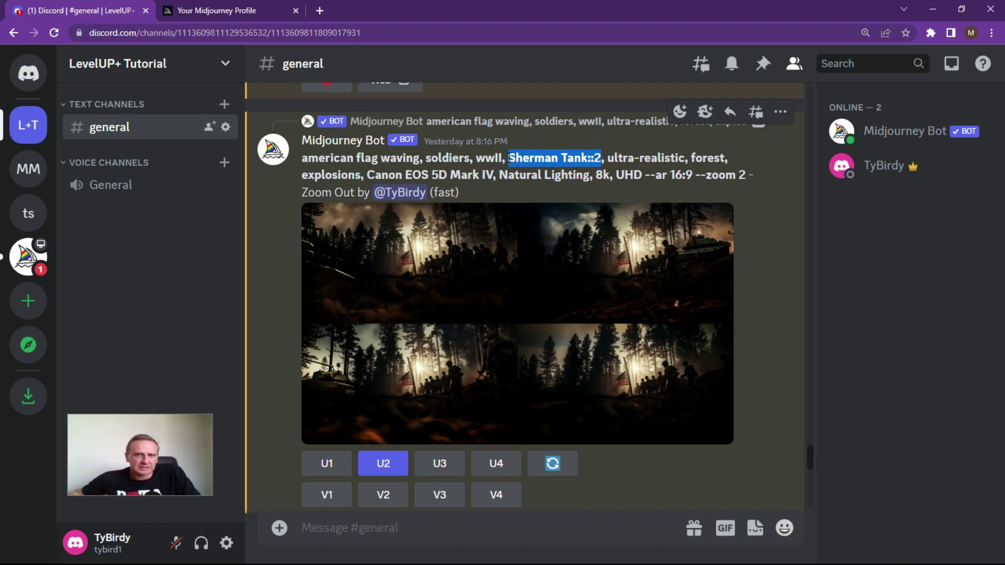
pyautogui.click(520, 318)
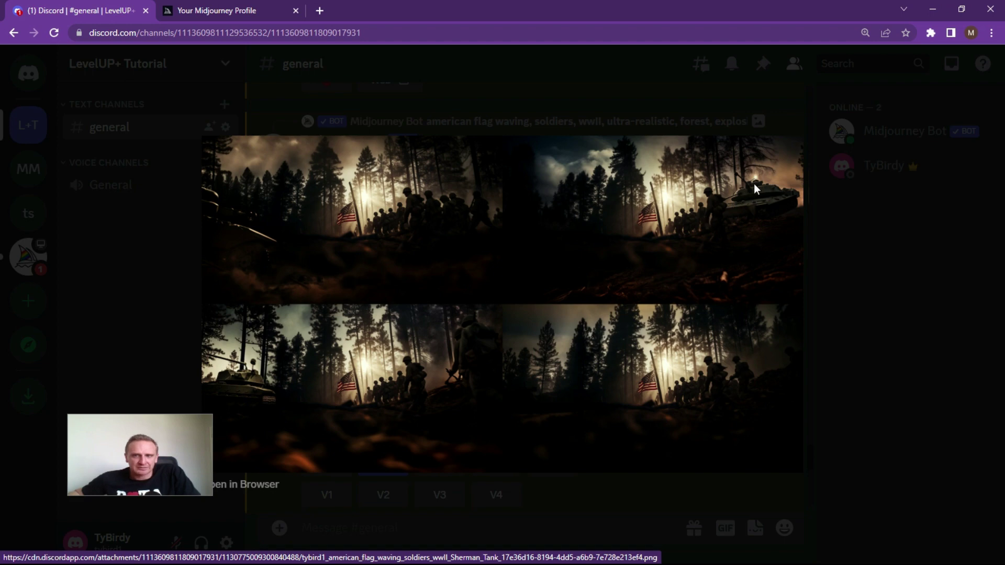
pyautogui.click(788, 125)
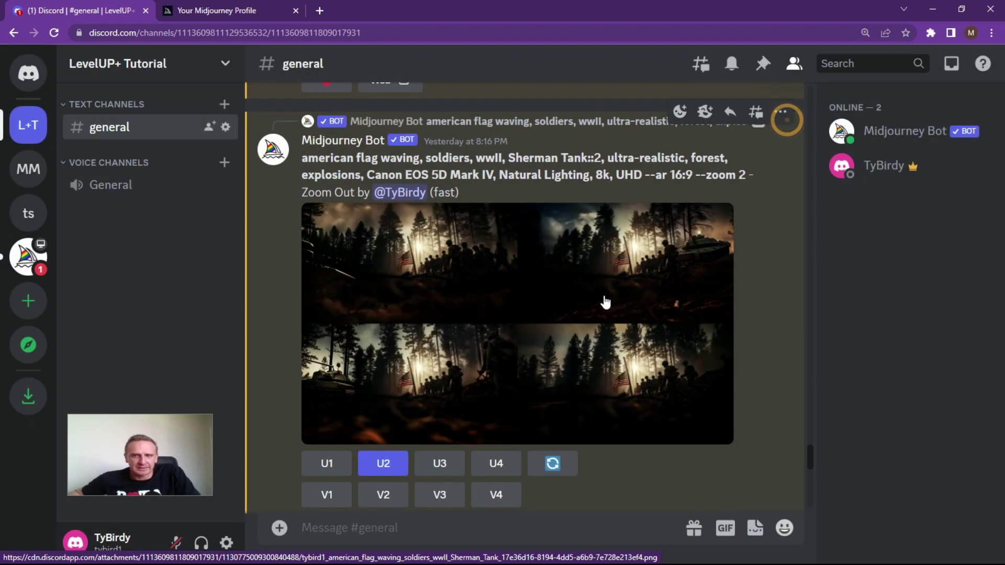
# - Enlarge the Image #2 upscale of soldiers, flag and tank in a sunlit forest, then close it
pyautogui.scroll(-2, 670, 262)
pyautogui.scroll(-6, 661, 244)
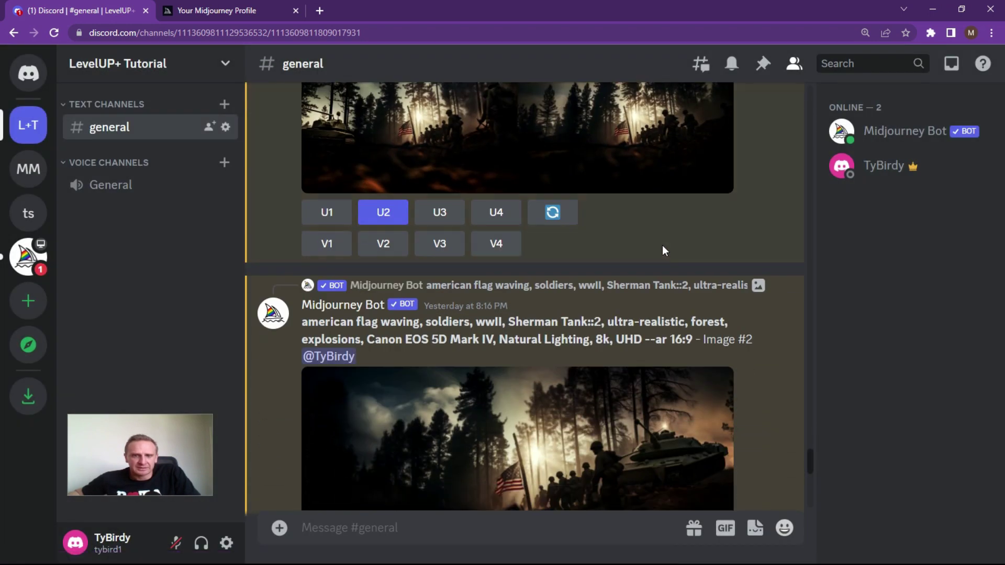
pyautogui.click(542, 299)
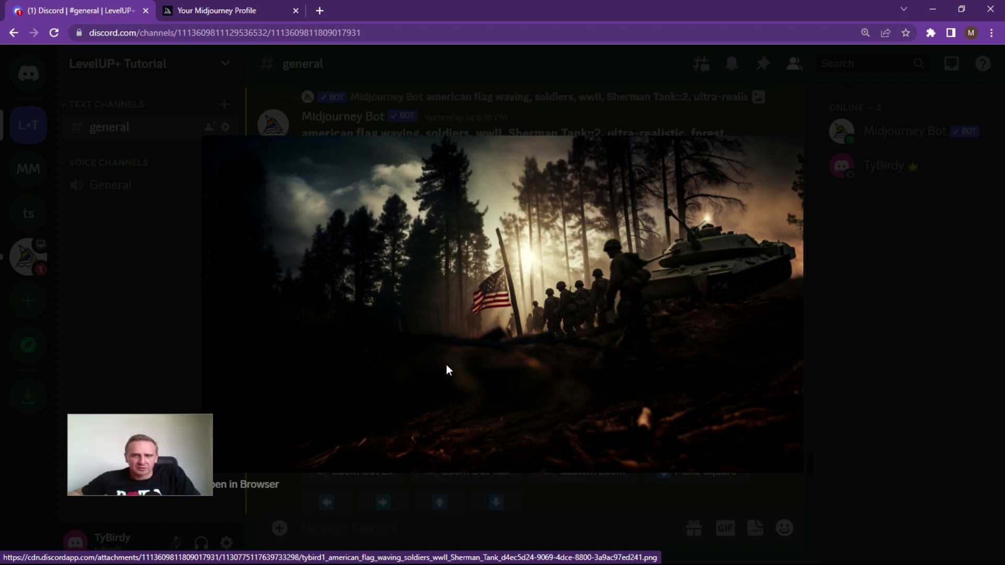
pyautogui.click(777, 127)
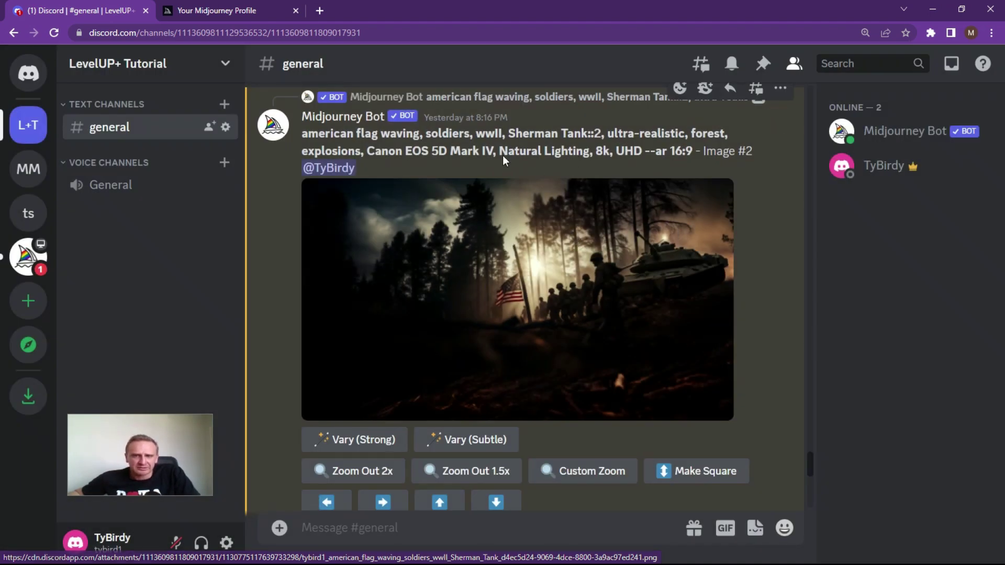
pyautogui.moveTo(603, 132); pyautogui.dragTo(508, 134)
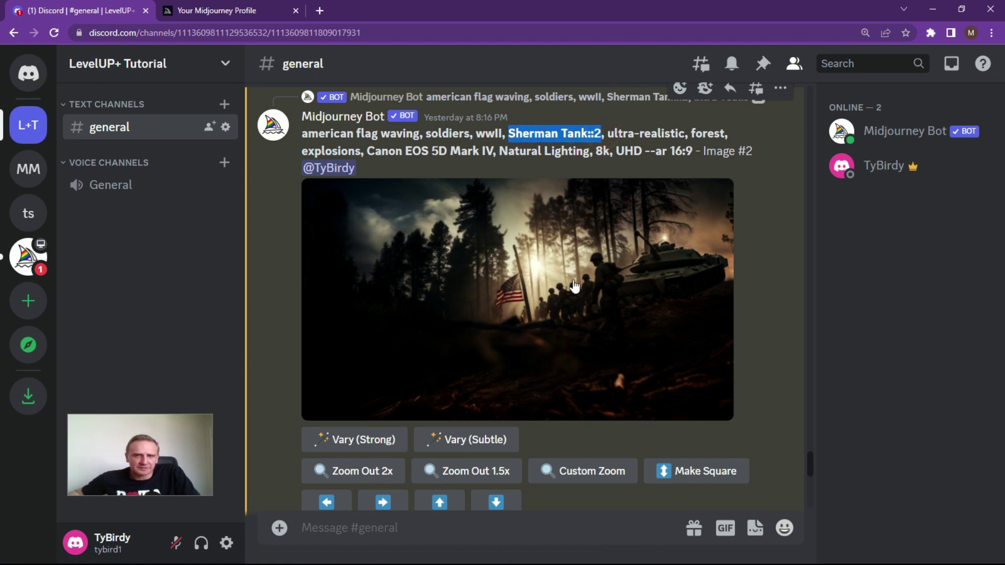
pyautogui.scroll(-2, 544, 262)
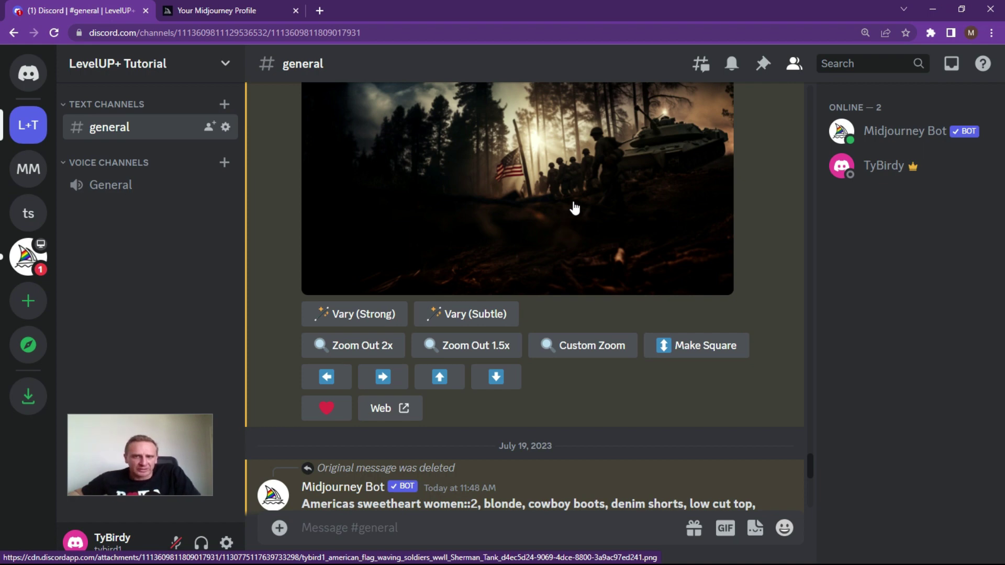
# - Highlight the women::2, willies jeep::3 and american flag::2 weights in the earlier prompt
pyautogui.scroll(-2, 583, 206)
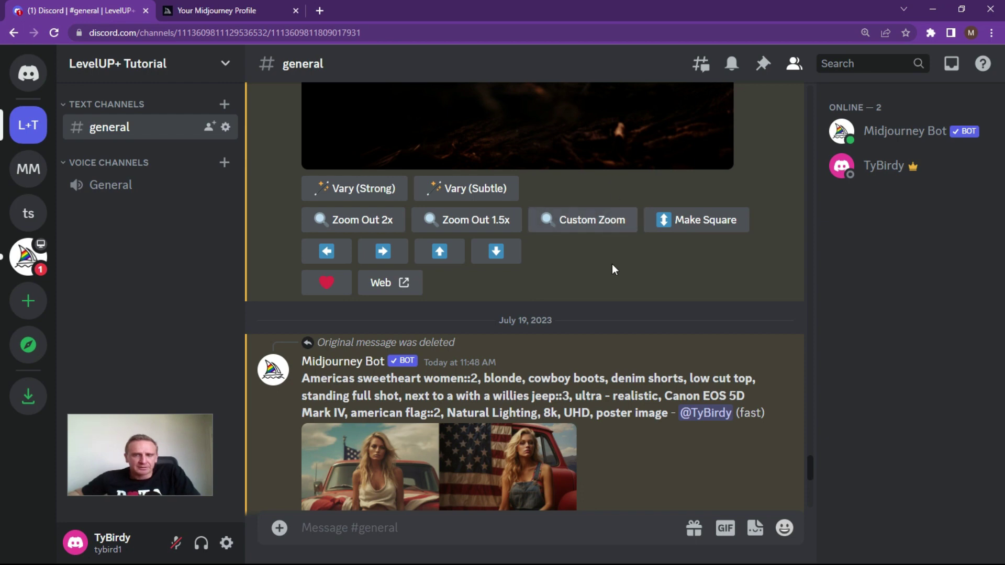
pyautogui.scroll(-2, 611, 264)
pyautogui.scroll(-1, 614, 260)
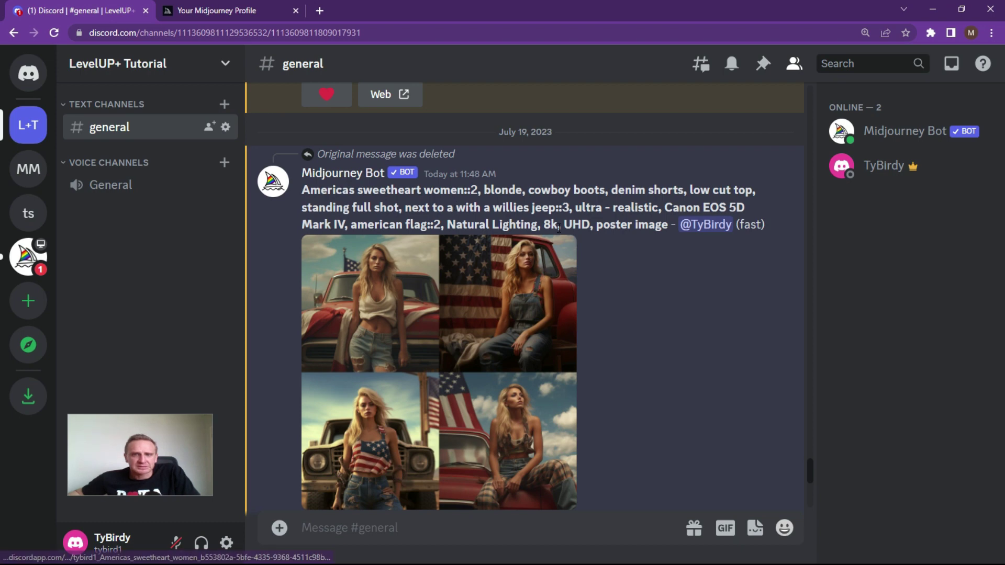
pyautogui.moveTo(315, 194); pyautogui.dragTo(480, 191)
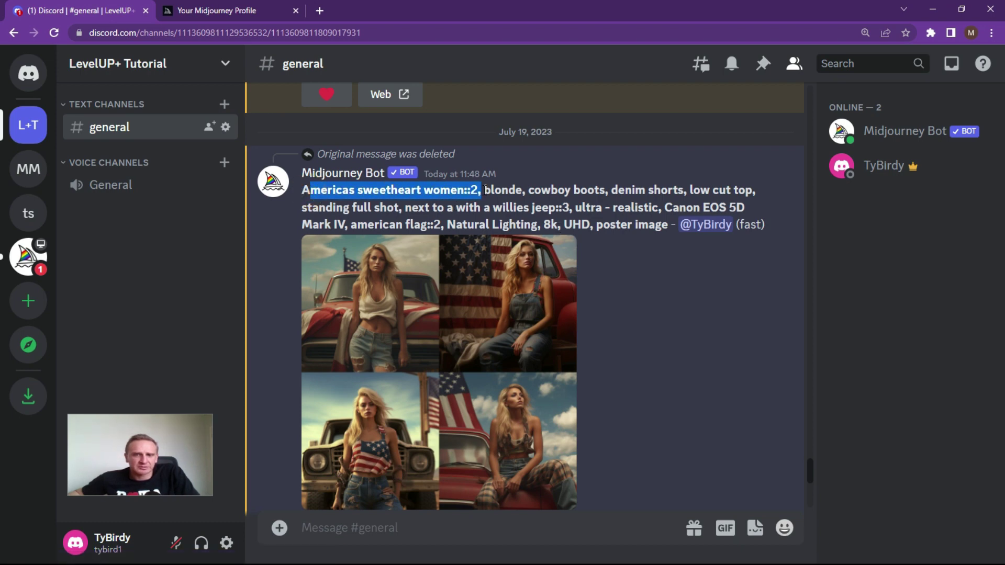
pyautogui.moveTo(572, 207); pyautogui.dragTo(513, 209)
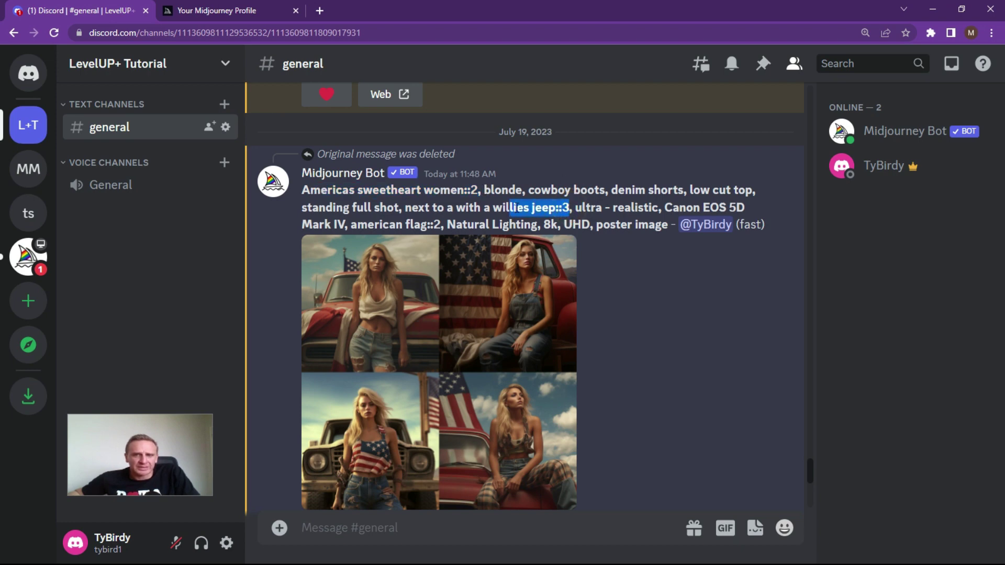
pyautogui.moveTo(441, 225); pyautogui.dragTo(349, 226)
pyautogui.scroll(-1, 633, 261)
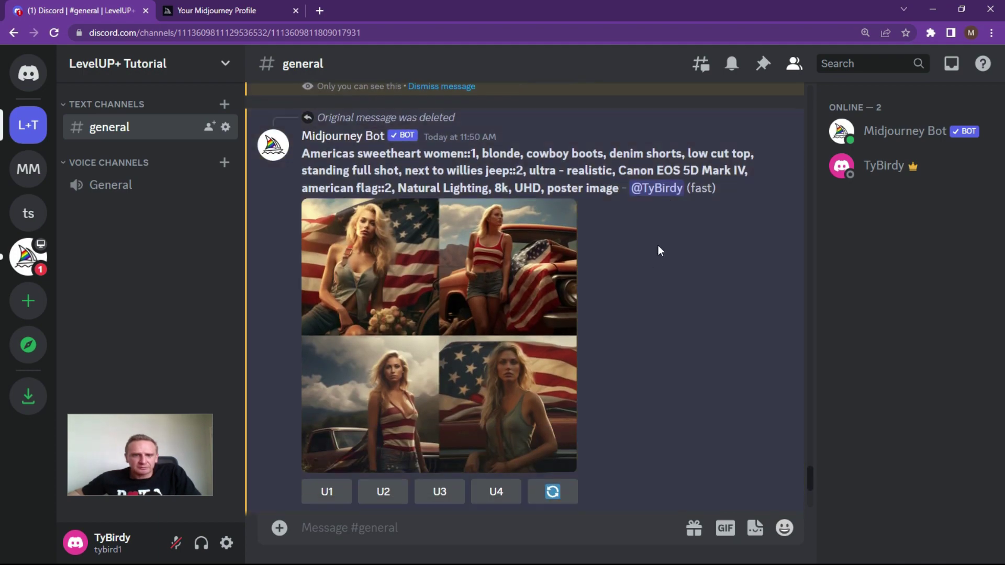
# - Compare the new women::1 weighting against the earlier weighted Americas sweetheart prompts
pyautogui.scroll(7, 654, 255)
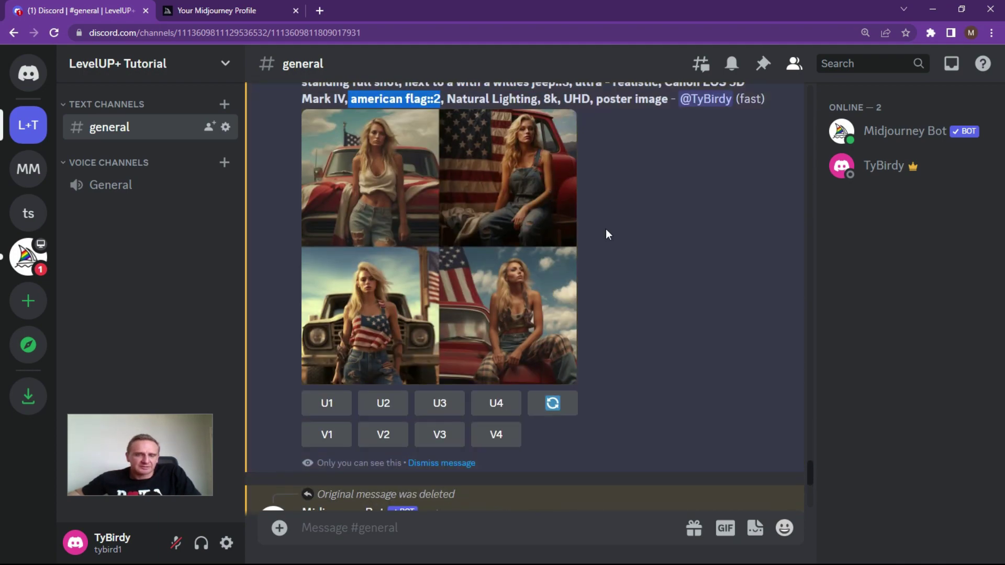
pyautogui.scroll(-7, 664, 224)
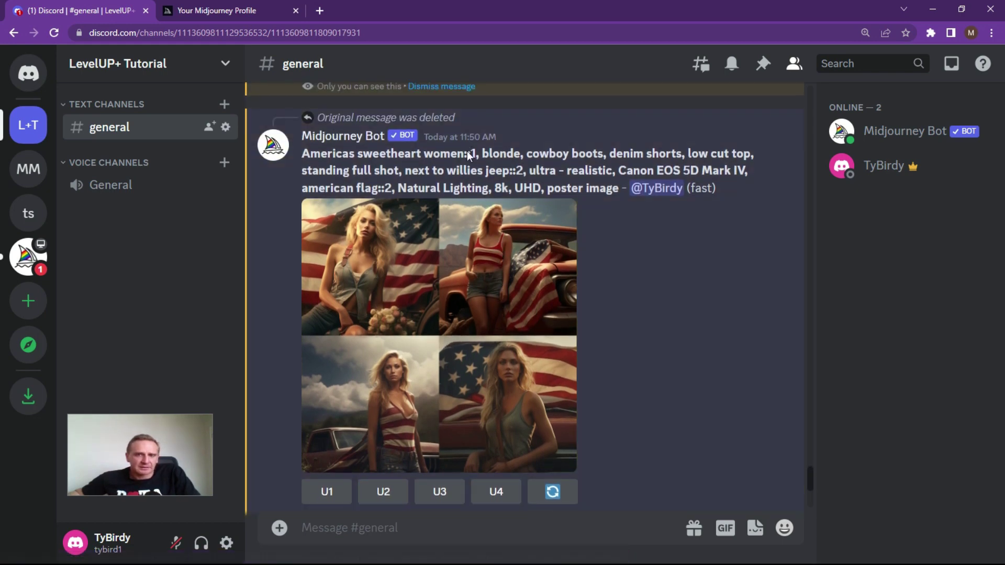
pyautogui.doubleClick(476, 155)
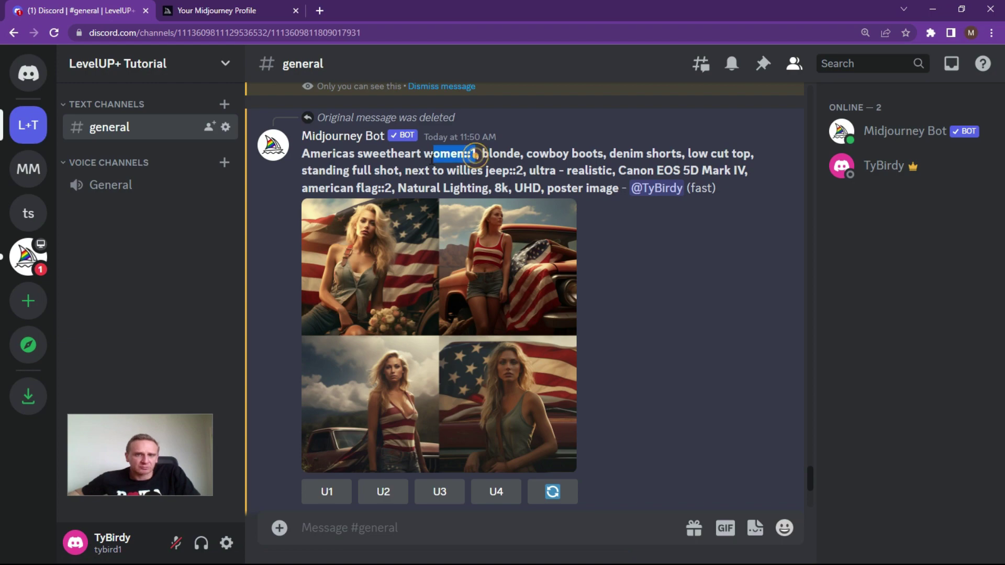
pyautogui.scroll(8, 525, 198)
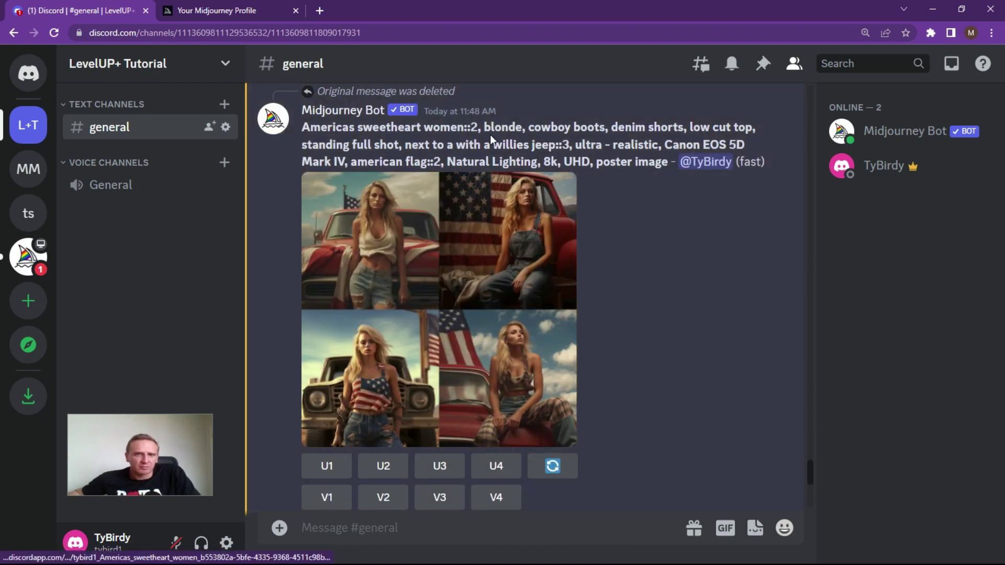
pyautogui.scroll(-5, 636, 269)
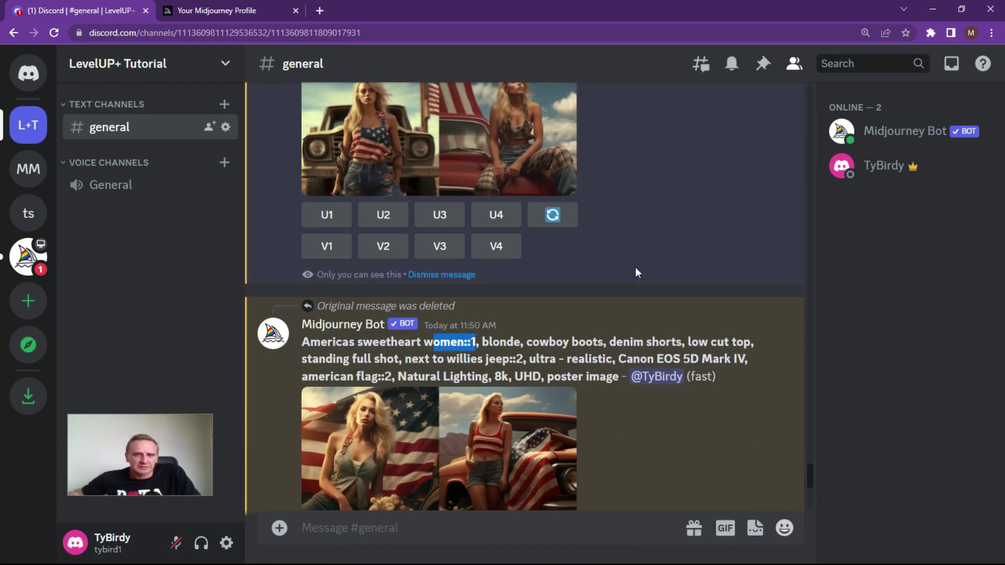
pyautogui.click(520, 356)
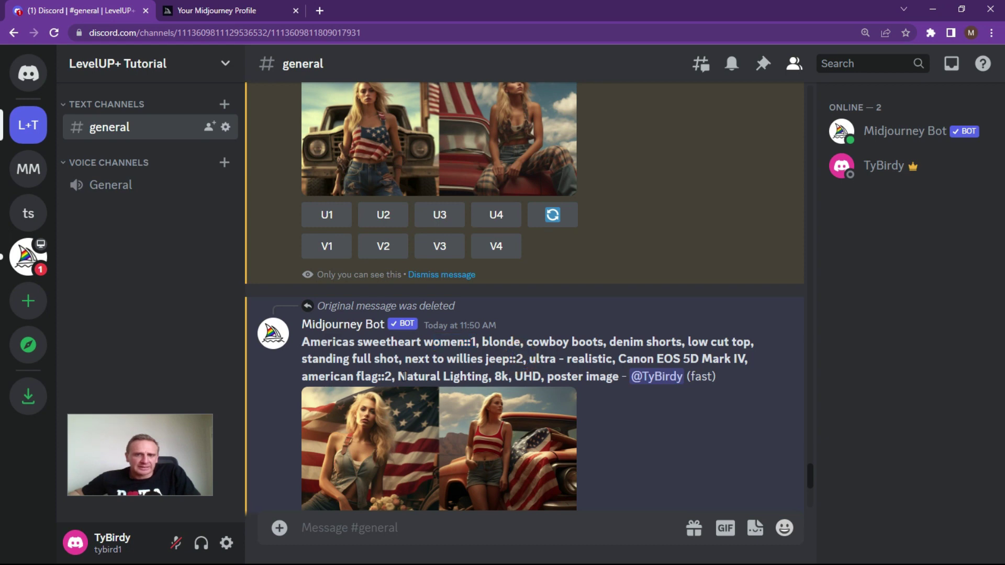
pyautogui.moveTo(392, 380); pyautogui.dragTo(353, 378)
pyautogui.scroll(5, 544, 367)
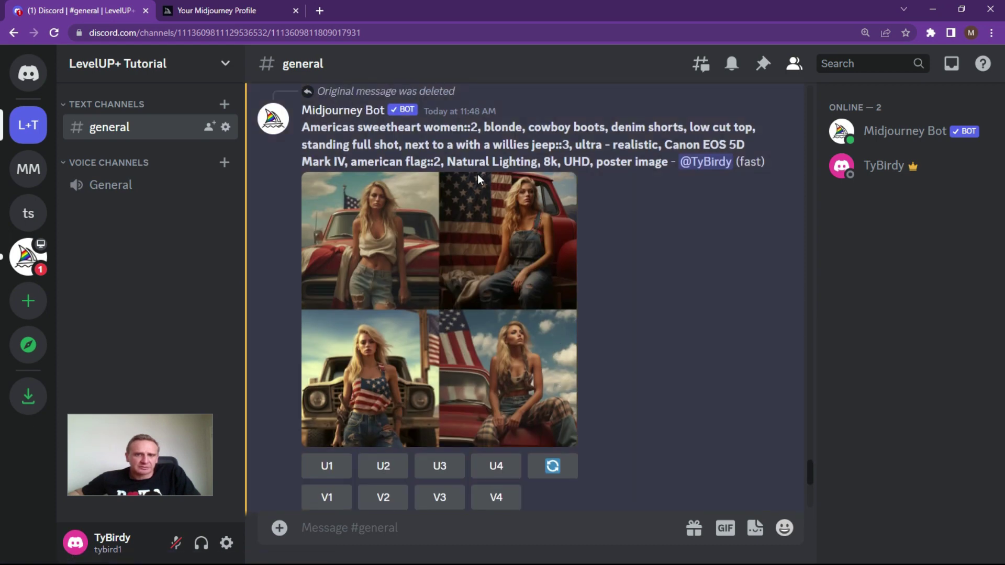
pyautogui.scroll(-5, 569, 293)
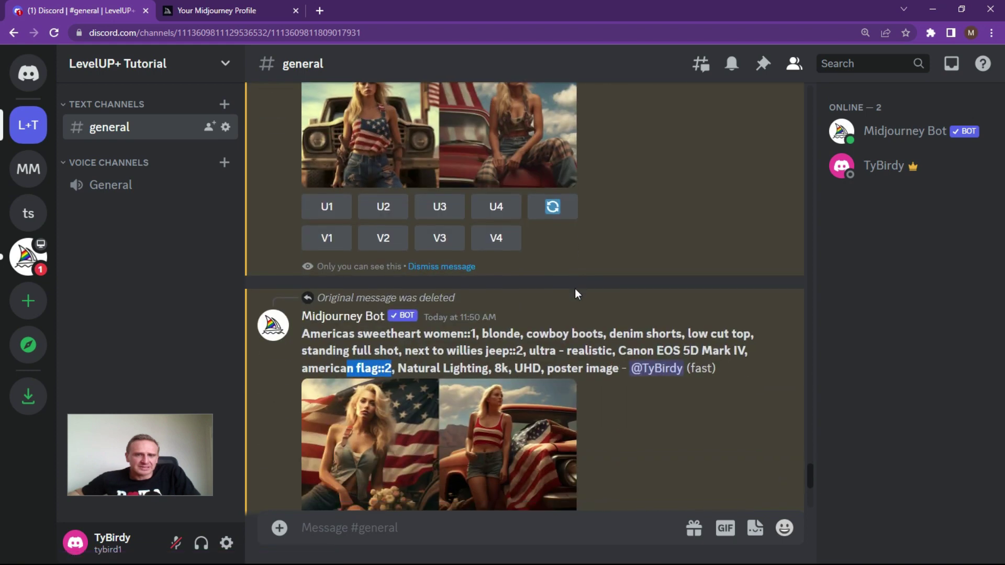
pyautogui.scroll(-3, 556, 318)
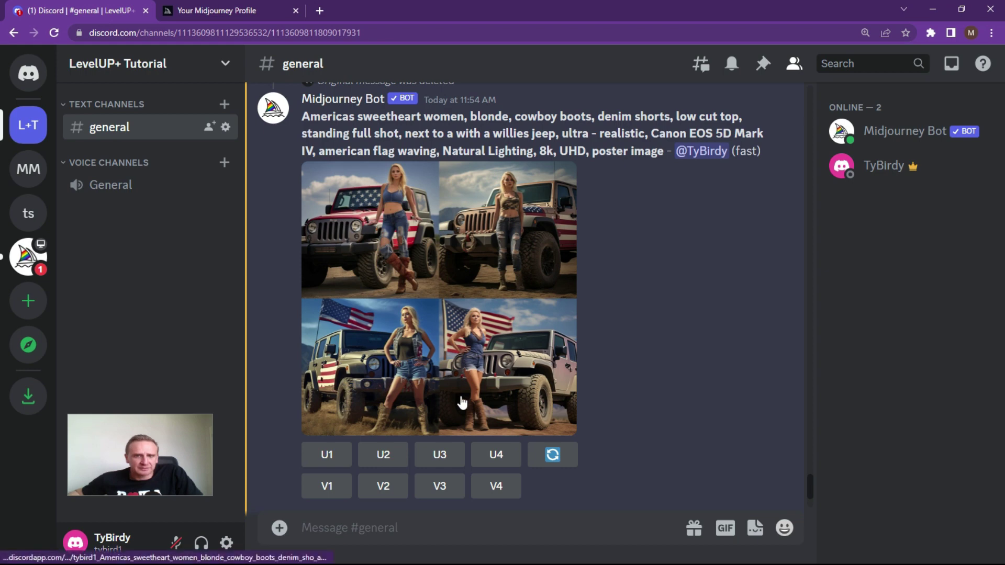
# - Enlarge the grid of blondes beside jeeps for a closer look, then close it
pyautogui.click(448, 299)
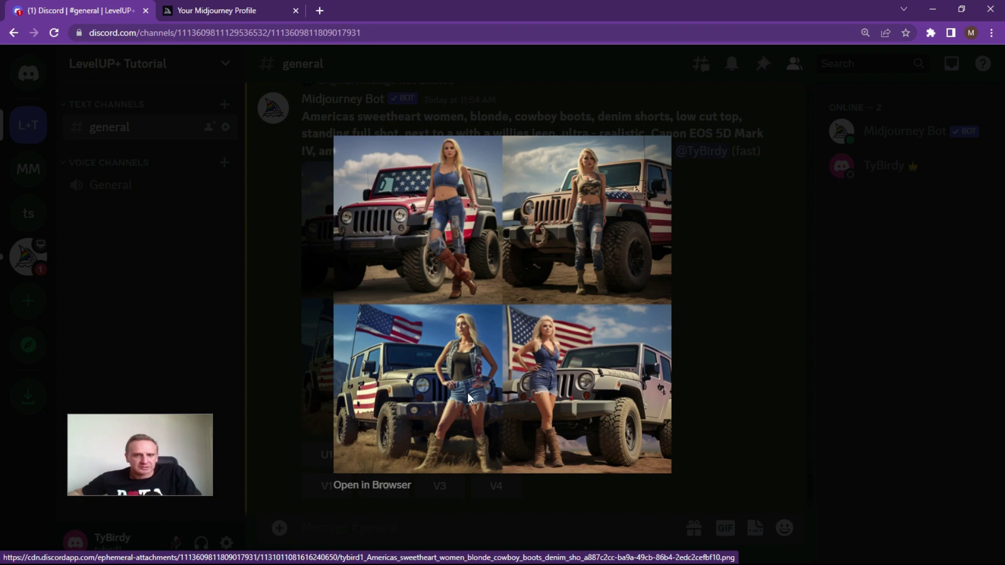
pyautogui.click(725, 337)
pyautogui.scroll(-6, 674, 297)
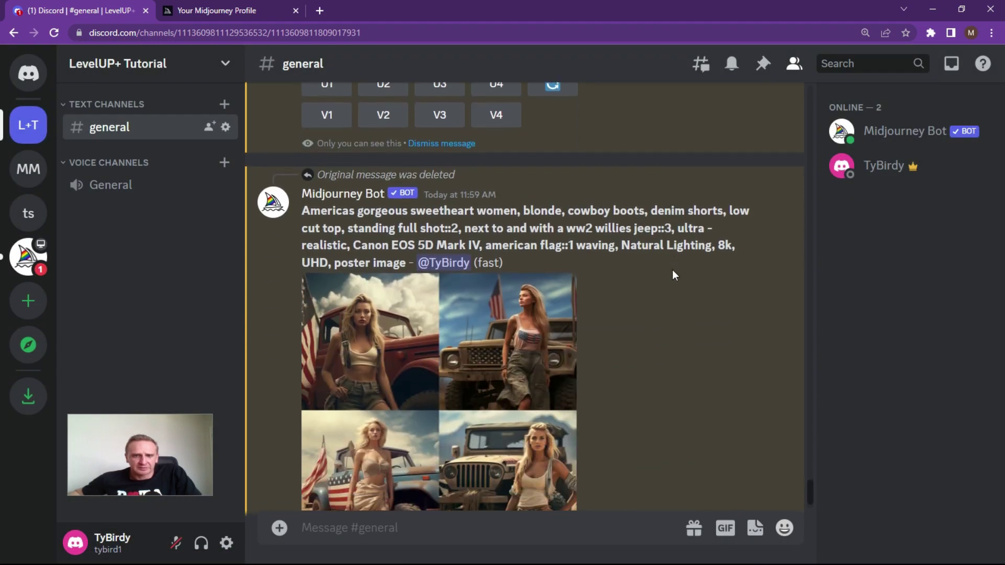
pyautogui.scroll(-2, 674, 271)
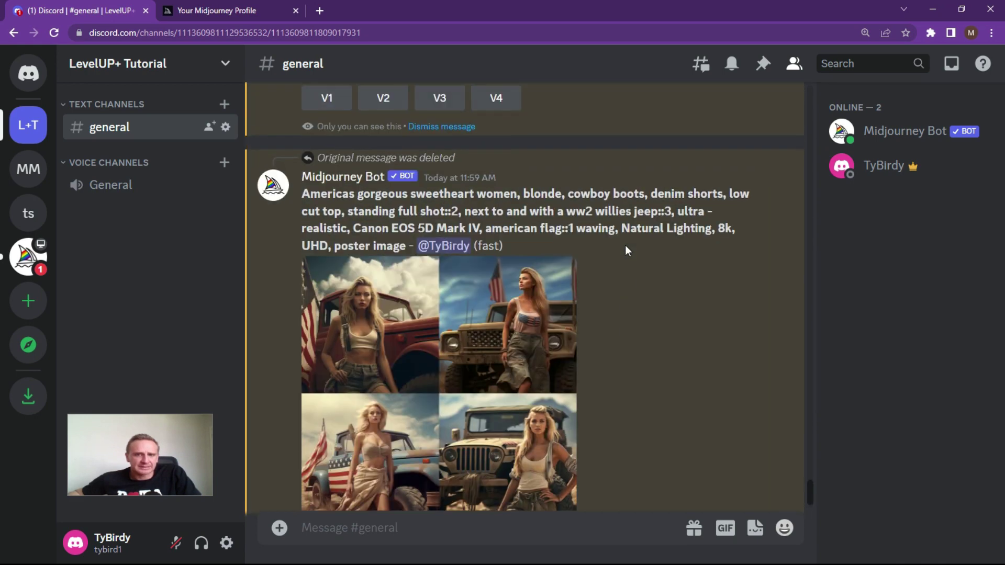
pyautogui.click(441, 373)
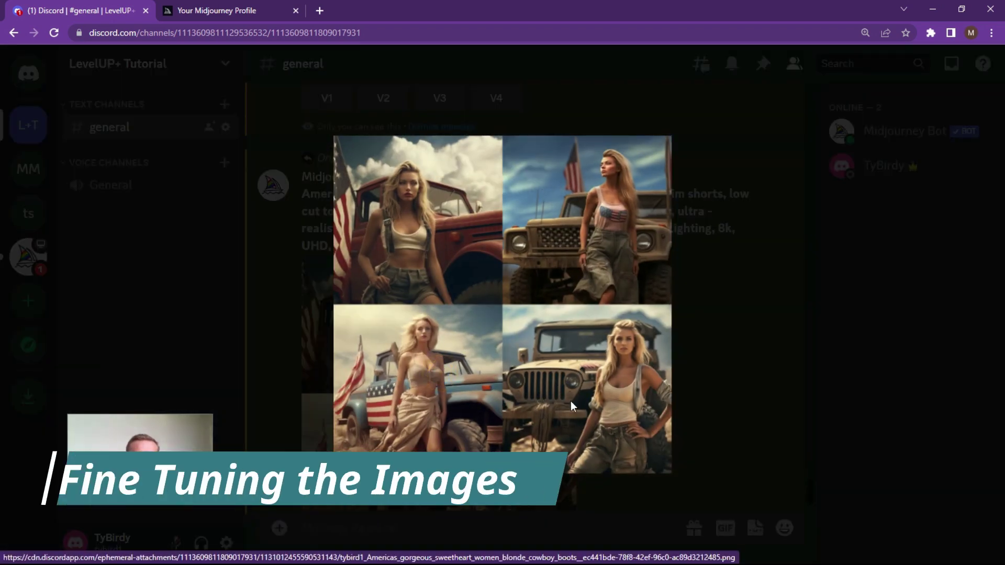
pyautogui.click(707, 326)
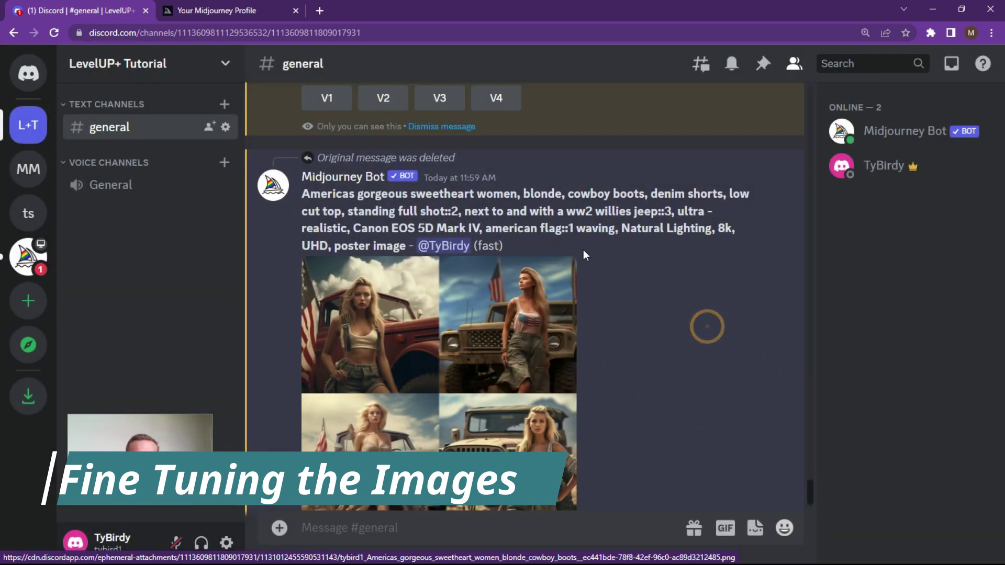
pyautogui.moveTo(564, 211); pyautogui.dragTo(673, 210)
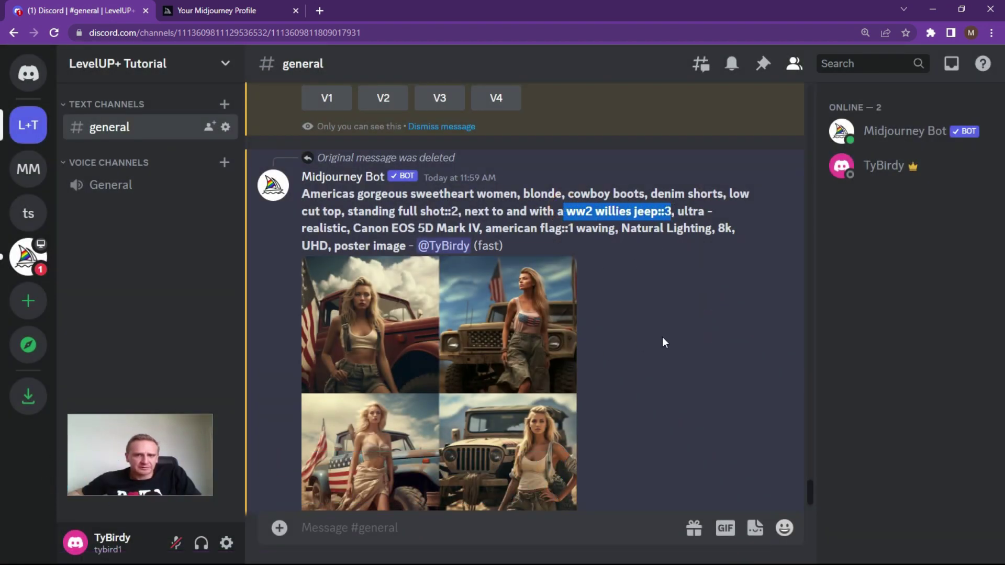
pyautogui.scroll(7, 665, 337)
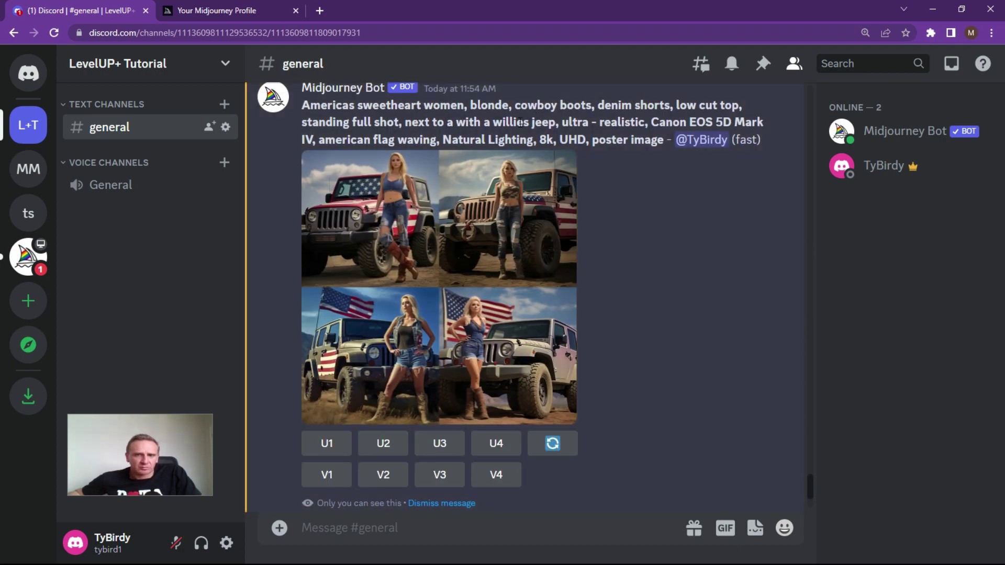
pyautogui.scroll(-4, 531, 278)
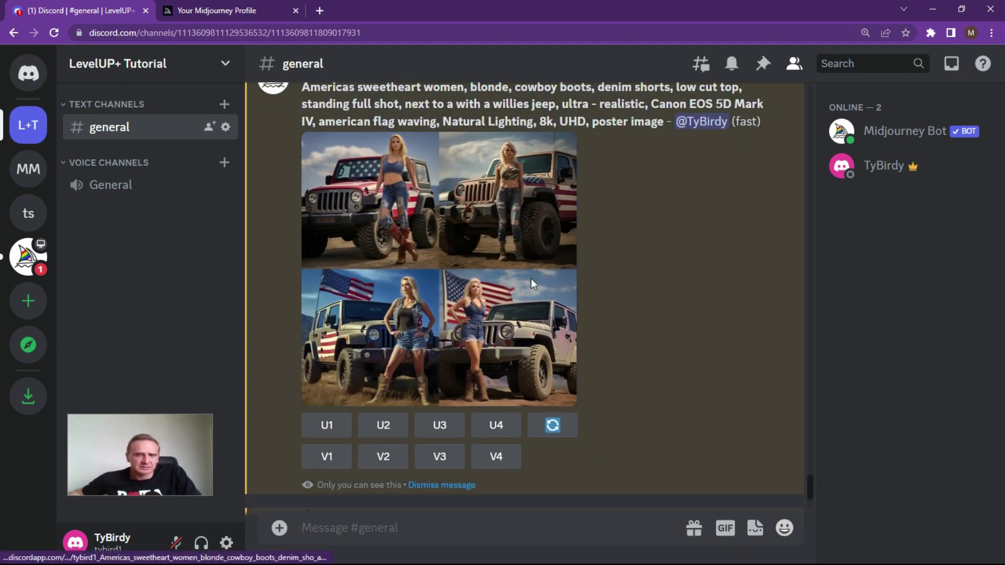
pyautogui.scroll(-6, 680, 287)
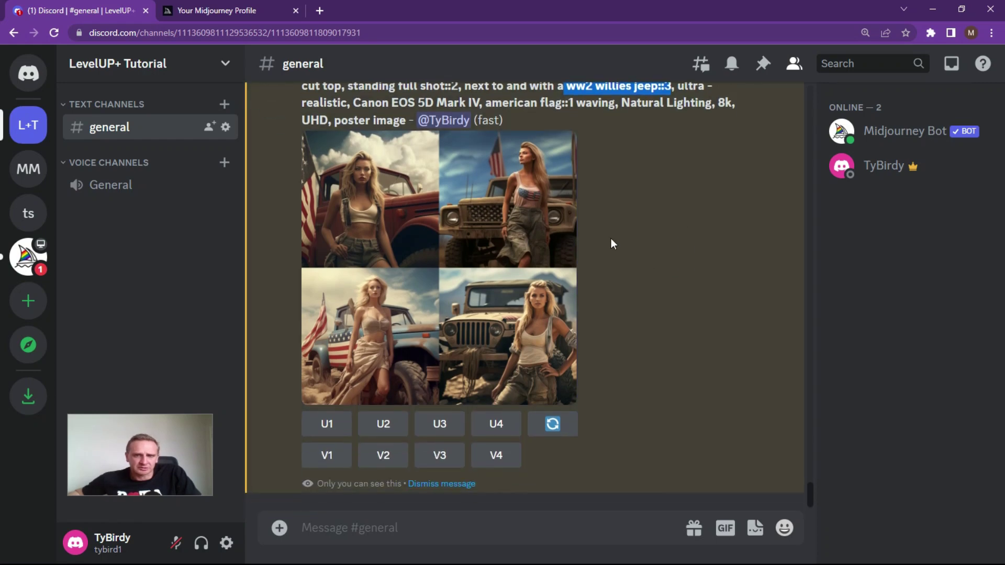
pyautogui.click(491, 268)
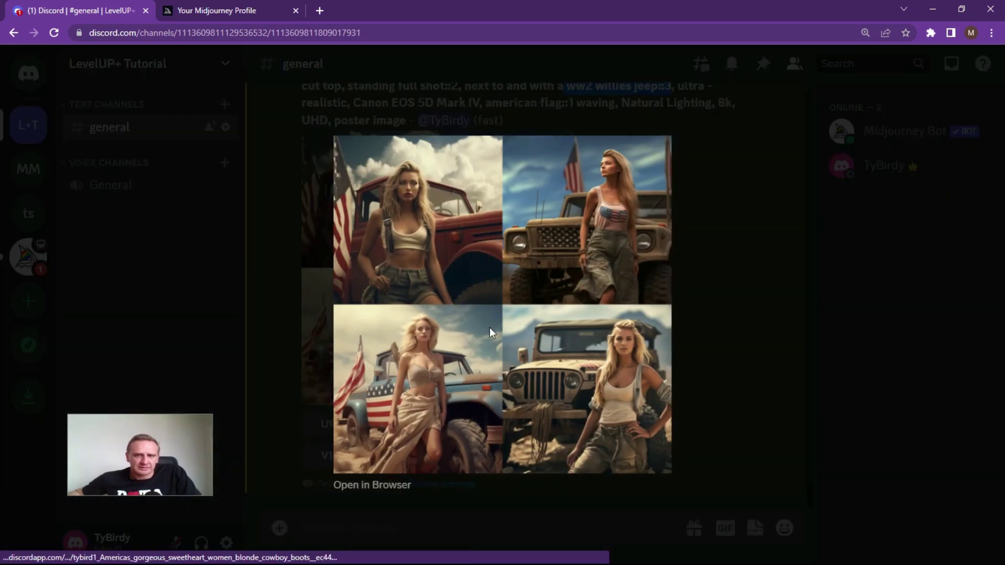
pyautogui.click(735, 283)
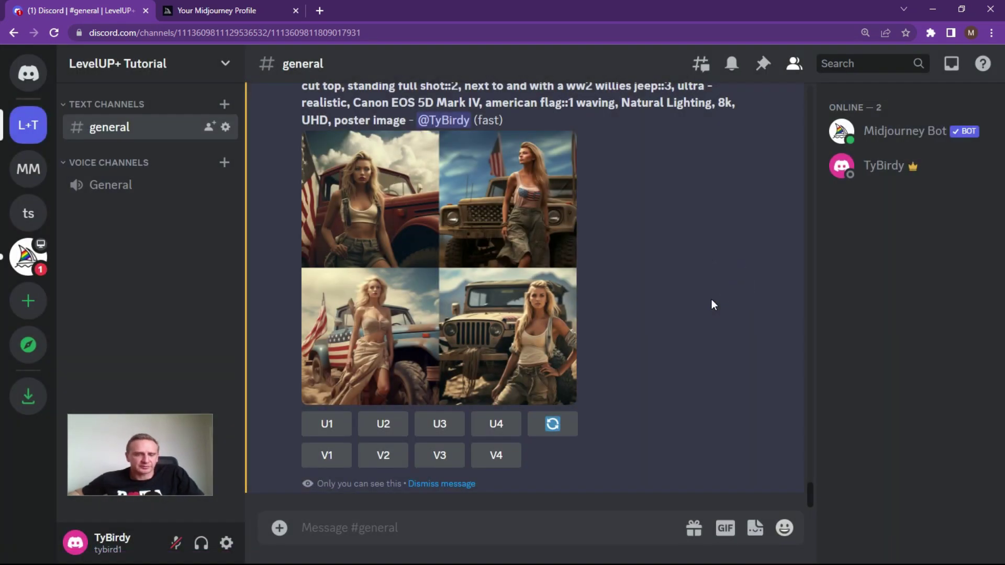